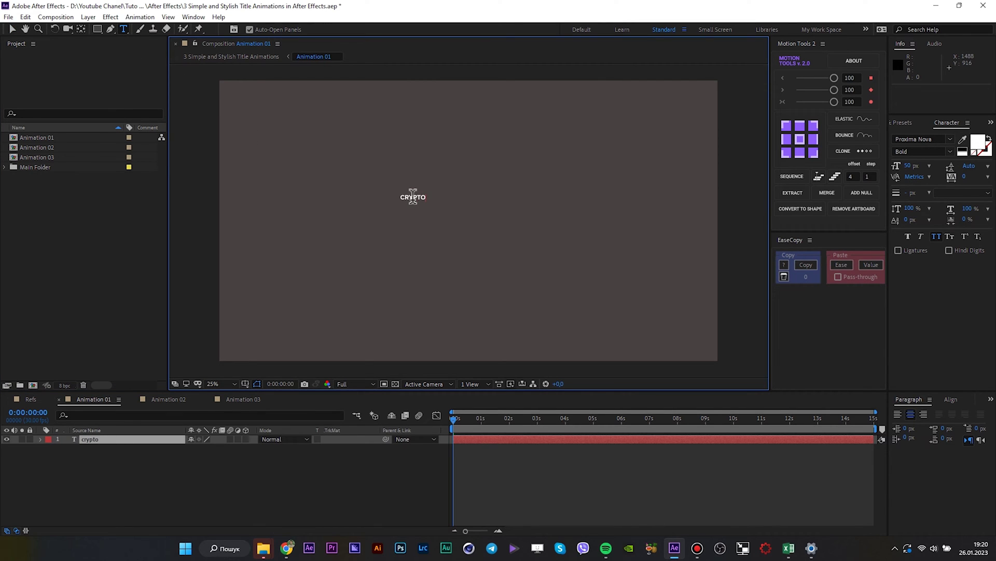
Step: Change the crypto text's font to Nimbus Sans L Bold
{"action": "left_click", "coordinate": [919, 139]}
{"action": "type", "text": "nim"}
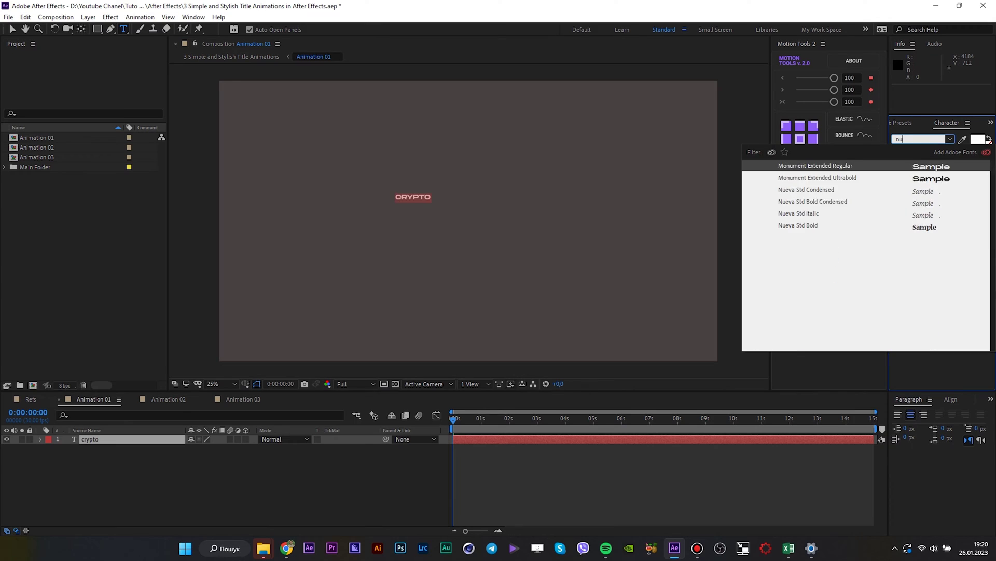
{"action": "type", "text": "bus"}
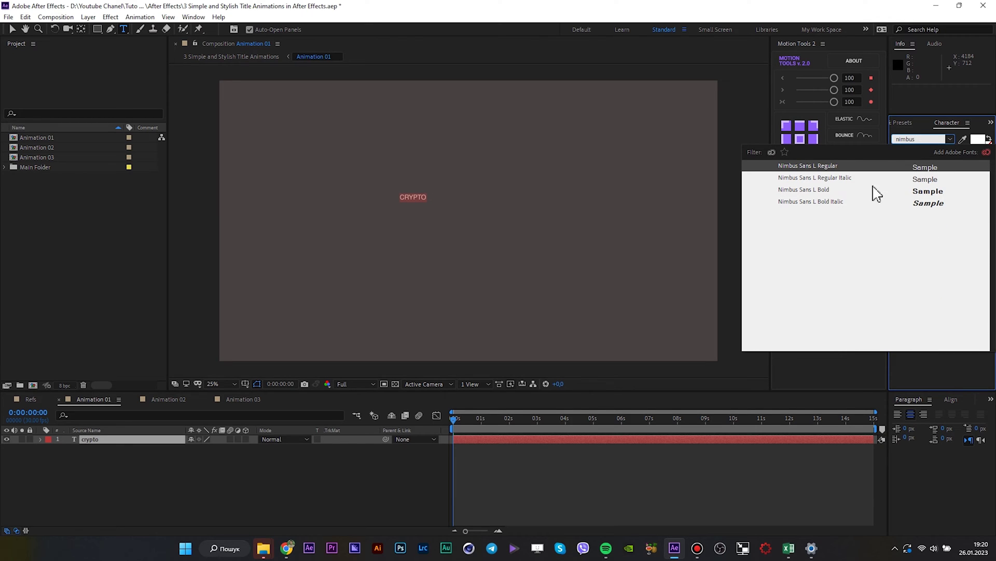
{"action": "left_click", "coordinate": [822, 188]}
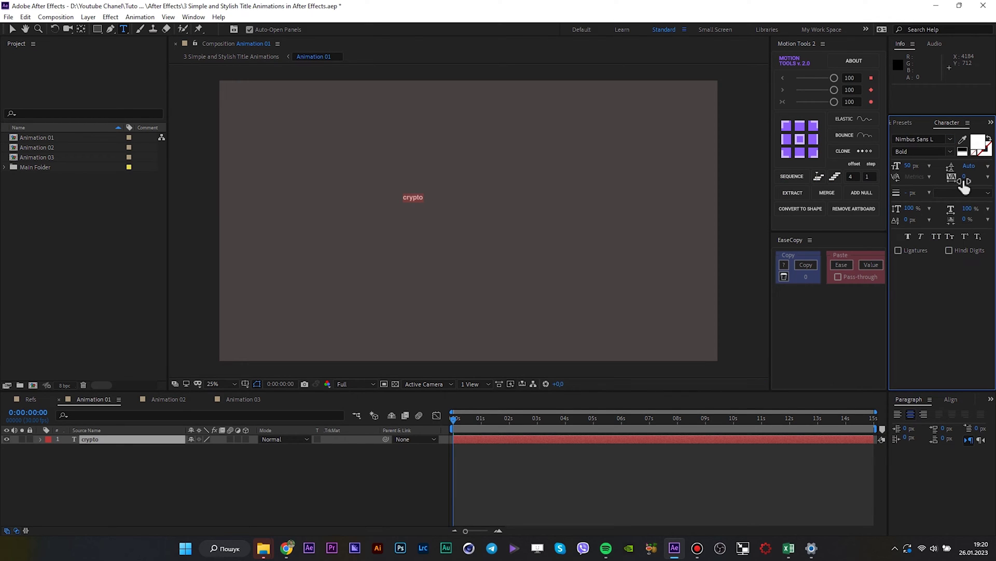
Step: Style the crypto text with faux bold, tracking -36 and a font size of 1000 px
{"action": "left_click_drag", "start_coordinate": [908, 165], "coordinate": [947, 182]}
{"action": "left_click", "coordinate": [910, 233]}
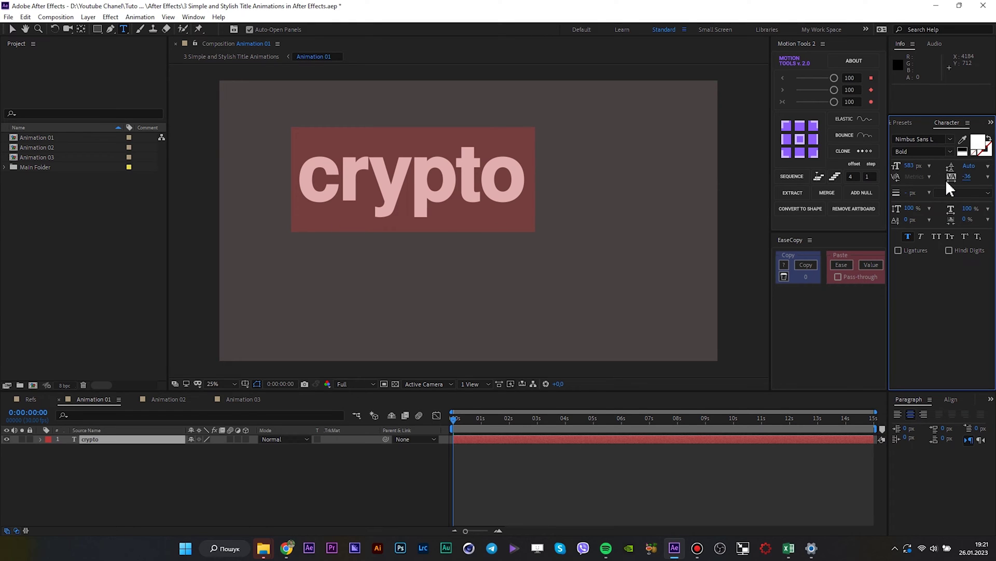
{"action": "type", "text": "1000"}
{"action": "key", "text": "Return"}
Step: Centre the crypto text's anchor point on its content and centre the layer in the composition
{"action": "key", "text": "Escape"}
{"action": "key", "text": "ctrl+alt+Home"}
{"action": "key", "text": "ctrl+Home"}
{"action": "key", "text": "v"}
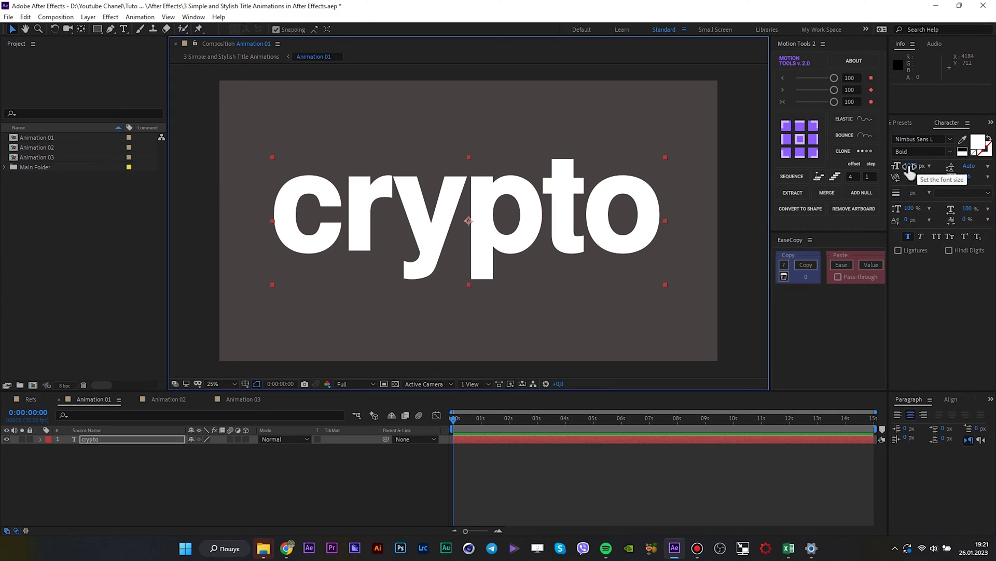
Step: Move the crypto title up, duplicate it, place the copy below and change the copy's text to "gpt"
{"action": "left_click_drag", "start_coordinate": [482, 272], "coordinate": [679, 272]}
{"action": "key", "text": "ctrl+z"}
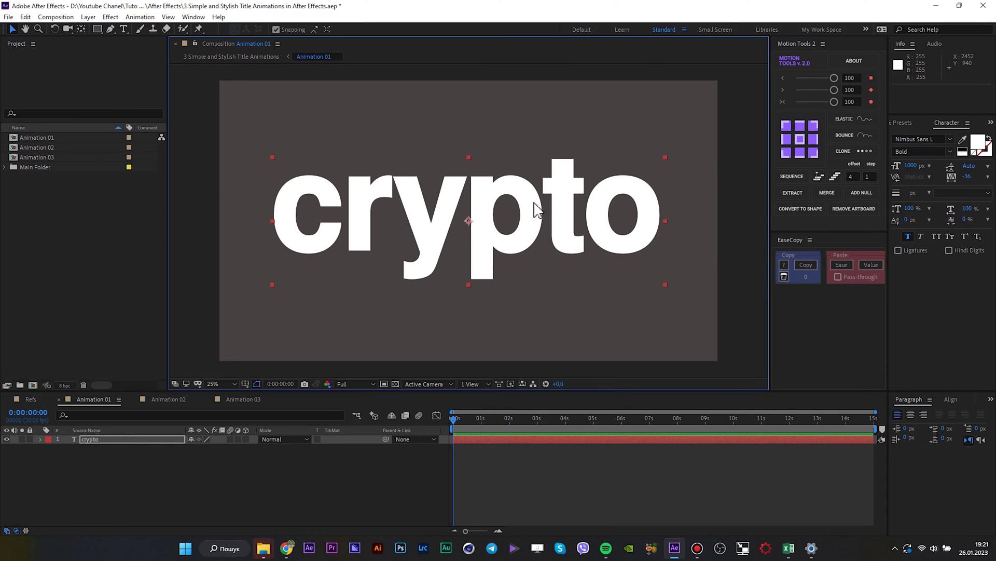
{"action": "left_click_drag", "start_coordinate": [542, 215], "coordinate": [506, 289]}
{"action": "key", "text": "ctrl+z"}
{"action": "key", "text": "ctrl+d"}
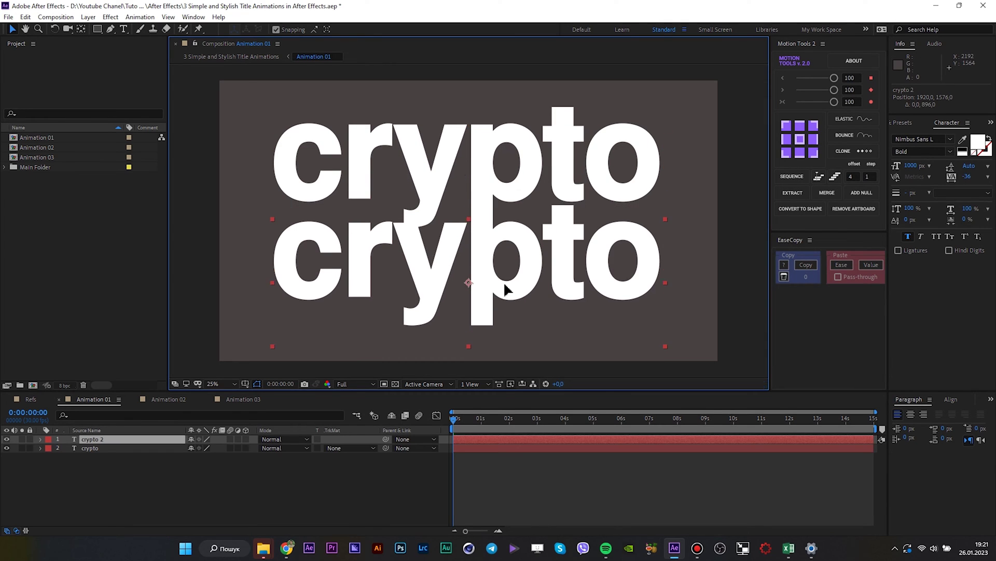
{"action": "double_click", "coordinate": [507, 286]}
{"action": "type", "text": "gpt"}
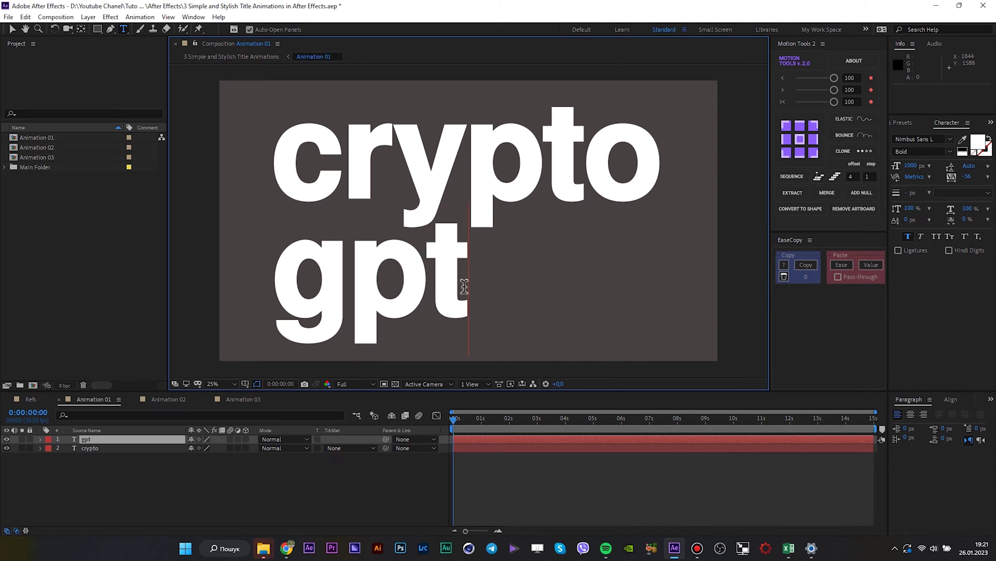
Step: Set both the crypto and gpt titles to 1050 px and centre their anchor points
{"action": "left_click", "coordinate": [86, 467]}
{"action": "key", "text": "ctrl+a"}
{"action": "left_click_drag", "start_coordinate": [914, 174], "coordinate": [909, 172]}
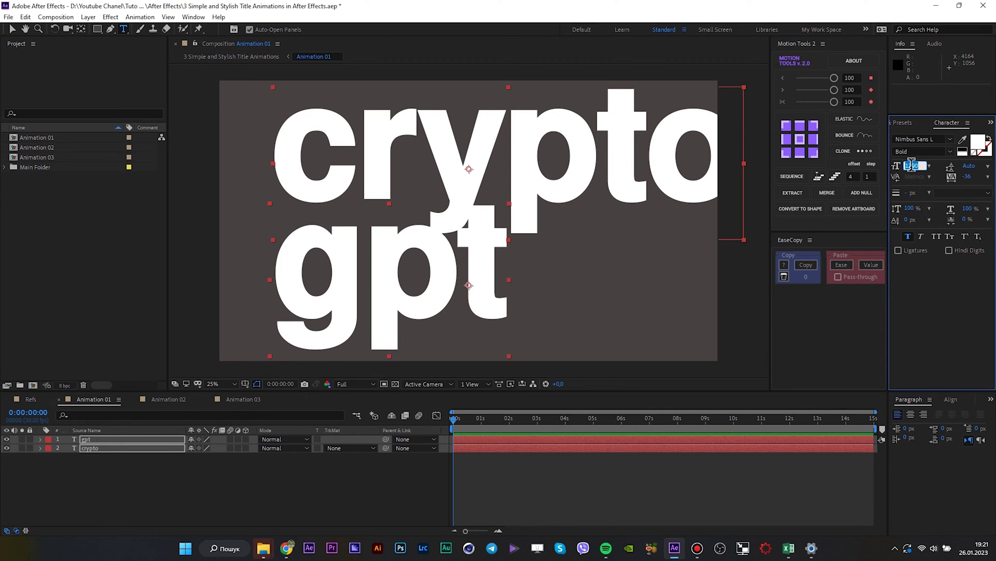
{"action": "type", "text": "100"}
{"action": "key", "text": "Return"}
{"action": "left_click_drag", "start_coordinate": [912, 165], "coordinate": [913, 172]}
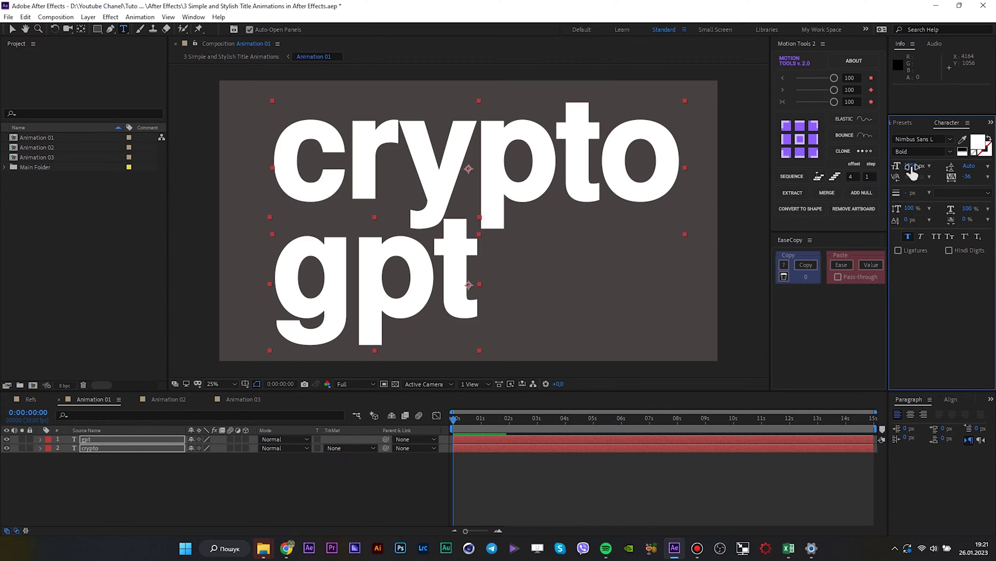
{"action": "left_click_drag", "start_coordinate": [119, 474], "coordinate": [110, 431]}
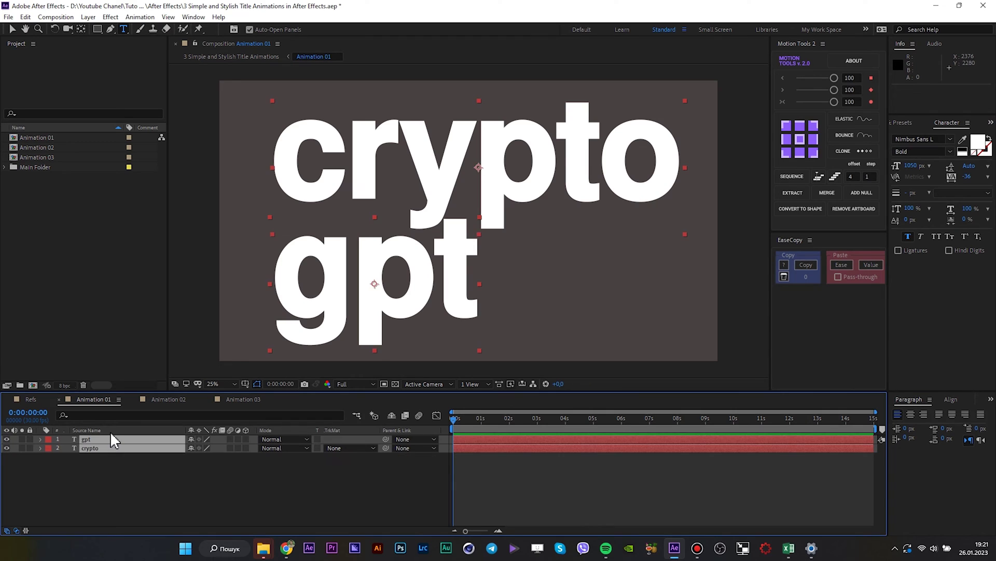
{"action": "key", "text": "ctrl+Home"}
Step: Stagger the two titles, placing crypto at about (2440, 636) and gpt at about (1060, 1476)
{"action": "left_click", "coordinate": [178, 457]}
{"action": "left_click", "coordinate": [110, 450]}
{"action": "key", "text": "v"}
{"action": "left_click_drag", "start_coordinate": [473, 232], "coordinate": [537, 164]}
{"action": "left_click_drag", "start_coordinate": [468, 232], "coordinate": [429, 263]}
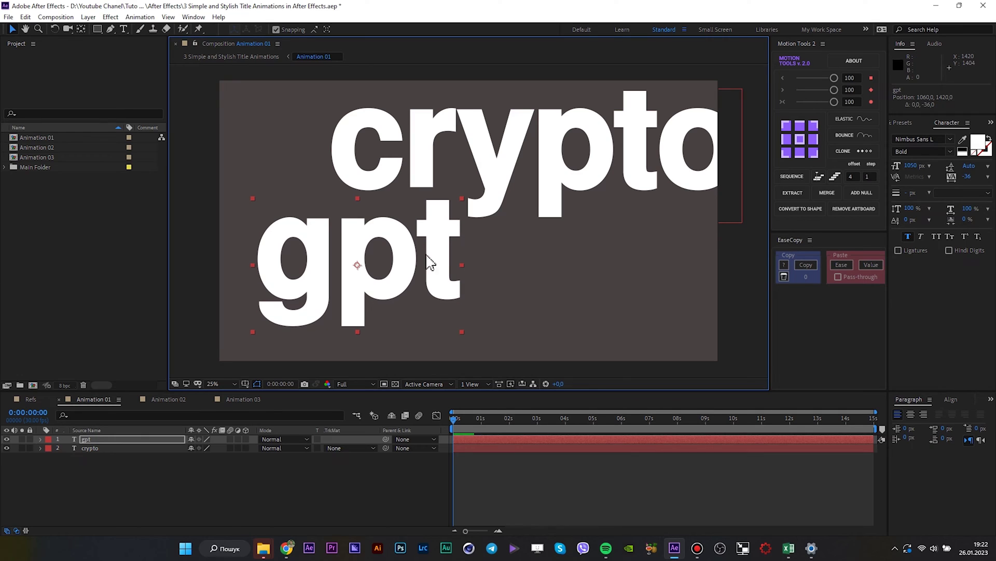
{"action": "left_click_drag", "start_coordinate": [135, 470], "coordinate": [122, 440]}
{"action": "left_click_drag", "start_coordinate": [500, 170], "coordinate": [500, 177]}
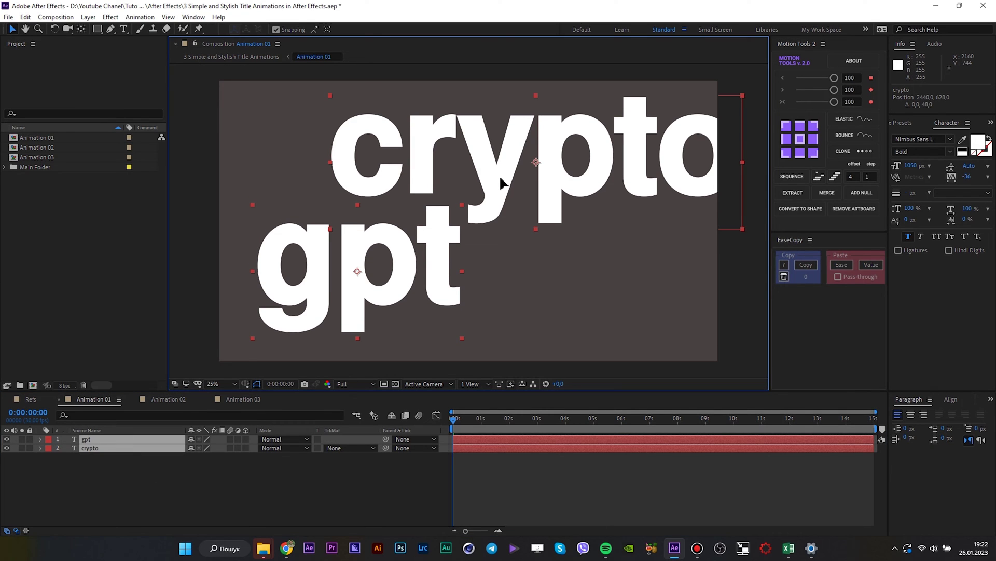
{"action": "left_click", "coordinate": [527, 263]}
{"action": "left_click", "coordinate": [574, 463]}
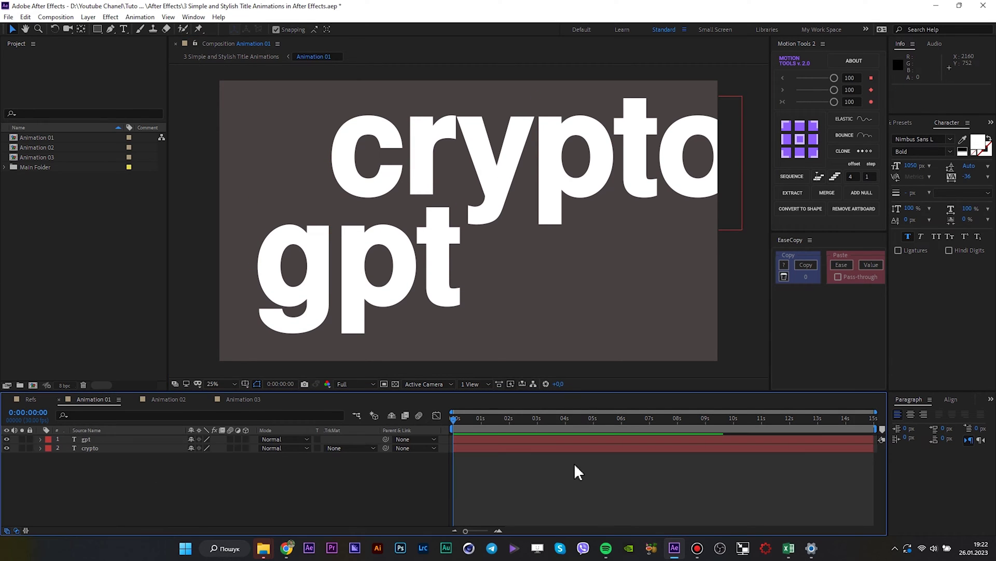
Step: Duplicate the crypto title and set the copy's font size to 200 px
{"action": "left_click", "coordinate": [415, 178]}
{"action": "key", "text": "ctrl+d"}
{"action": "left_click_drag", "start_coordinate": [456, 170], "coordinate": [350, 184]}
{"action": "left_click", "coordinate": [918, 166]}
{"action": "type", "text": "200"}
{"action": "key", "text": "Return"}
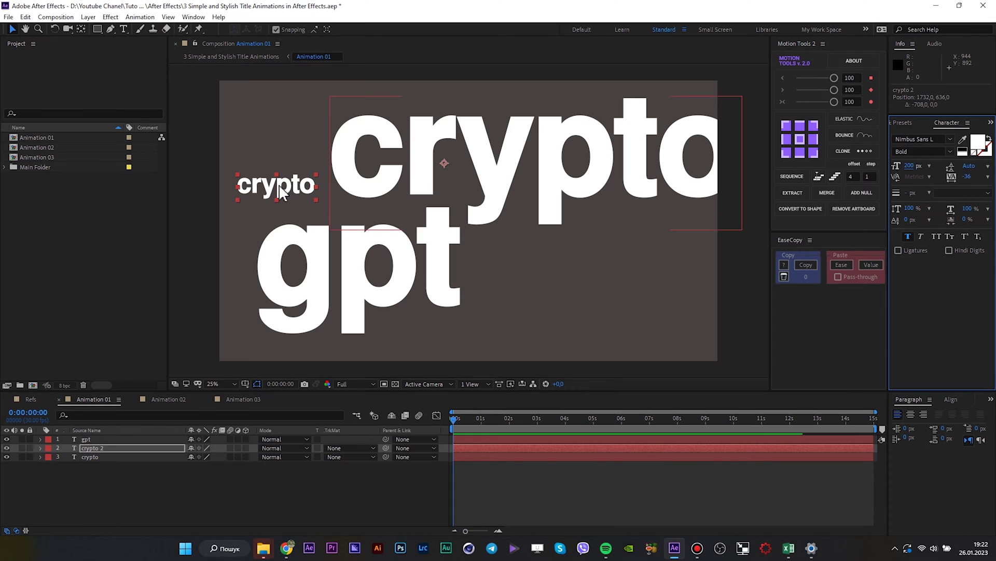
Step: Show the title-safe guides and place the small crypto text near the frame's upper-left corner, at about (439.5, 351.7)
{"action": "left_click", "coordinate": [257, 384]}
{"action": "scroll", "coordinate": [270, 192], "scroll_direction": "up", "scroll_amount": 2}
{"action": "left_click_drag", "start_coordinate": [269, 191], "coordinate": [482, 291]}
{"action": "scroll", "coordinate": [358, 244], "scroll_direction": "down", "scroll_amount": 2}
{"action": "left_click_drag", "start_coordinate": [370, 239], "coordinate": [404, 244]}
{"action": "left_click_drag", "start_coordinate": [406, 236], "coordinate": [407, 168]}
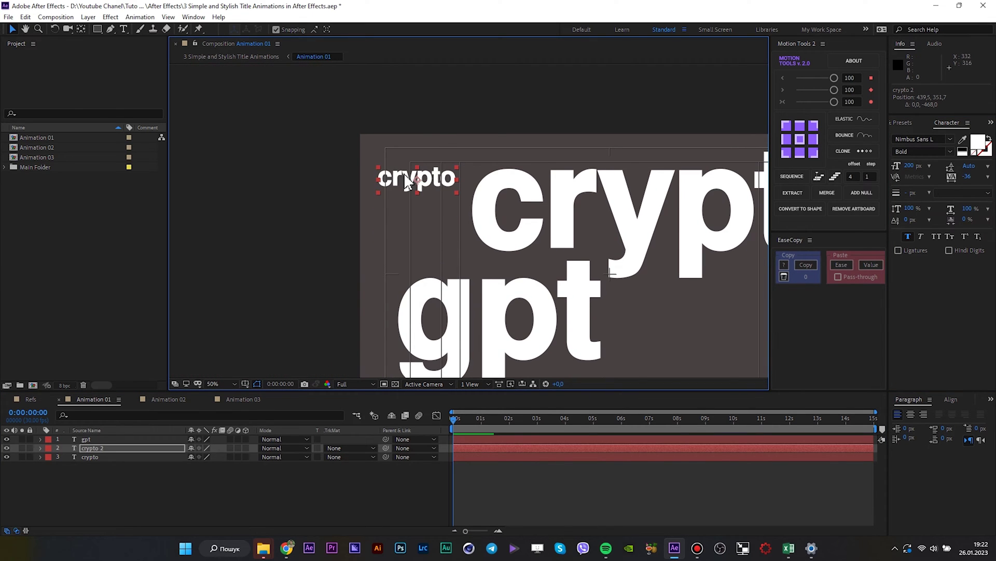
Step: Show the rulers and add a horizontal guide level with the upper edge of the large crypto letters
{"action": "scroll", "coordinate": [409, 177], "scroll_direction": "up", "scroll_amount": 4}
{"action": "scroll", "coordinate": [416, 238], "scroll_direction": "down", "scroll_amount": 2}
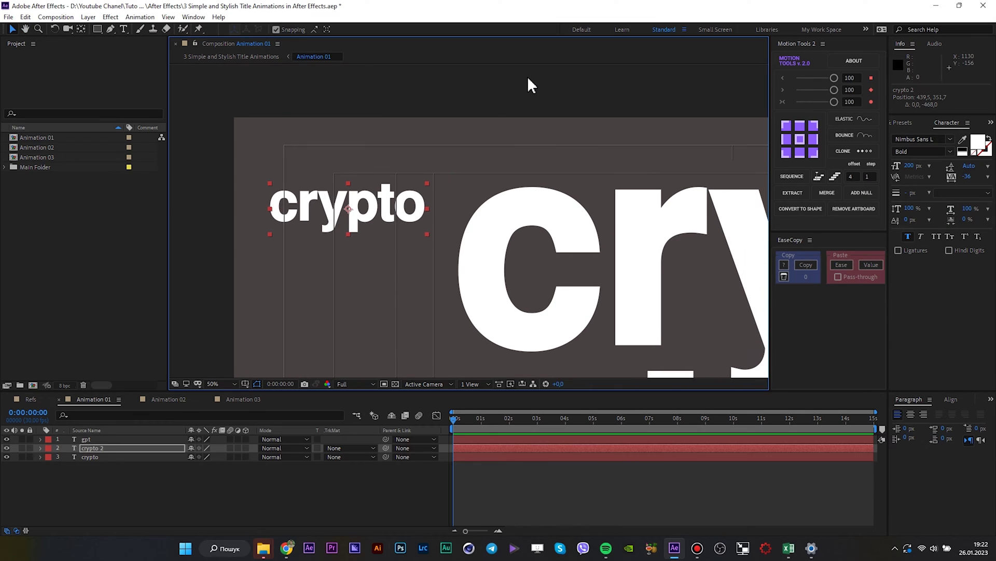
{"action": "key", "text": "ctrl+r"}
{"action": "left_click_drag", "start_coordinate": [528, 68], "coordinate": [598, 191]}
Step: Duplicate the small crypto text directly beneath itself, change the copy to "chatr." and hide the guides
{"action": "left_click_drag", "start_coordinate": [377, 202], "coordinate": [365, 261]}
{"action": "key", "text": "Up"}
{"action": "key", "text": "ctrl+d"}
{"action": "double_click", "coordinate": [365, 261]}
{"action": "type", "text": "chatr"}
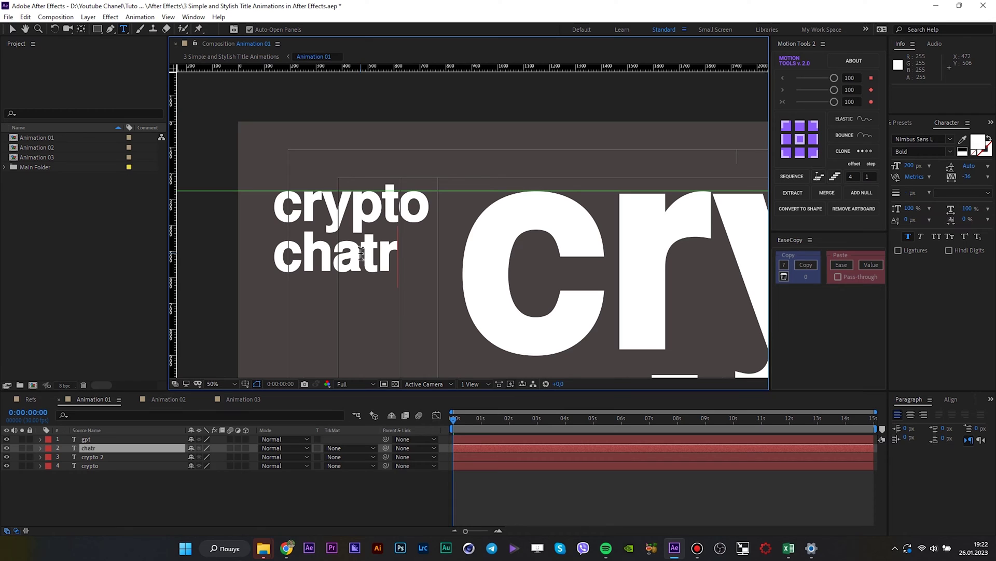
{"action": "key", "text": "ctrl+Return"}
{"action": "key", "text": "v"}
{"action": "left_click", "coordinate": [245, 384]}
{"action": "left_click", "coordinate": [259, 396]}
Step: Duplicate the small crypto text into the space beside gpt and replace it with the copied "You can't cross someone else's cursor" sentence
{"action": "scroll", "coordinate": [422, 291], "scroll_direction": "down", "scroll_amount": 1}
{"action": "scroll", "coordinate": [422, 291], "scroll_direction": "down", "scroll_amount": 1}
{"action": "left_click_drag", "start_coordinate": [439, 292], "coordinate": [368, 273]}
{"action": "left_click", "coordinate": [374, 201]}
{"action": "key", "text": "ctrl+d"}
{"action": "left_click_drag", "start_coordinate": [376, 201], "coordinate": [512, 269]}
{"action": "double_click", "coordinate": [512, 269]}
{"action": "key", "text": "ctrl+v"}
Step: Set the pasted sentence's font size to 100 px
{"action": "key", "text": "ctrl+a"}
{"action": "left_click", "coordinate": [912, 165]}
{"action": "type", "text": "100"}
{"action": "key", "text": "Return"}
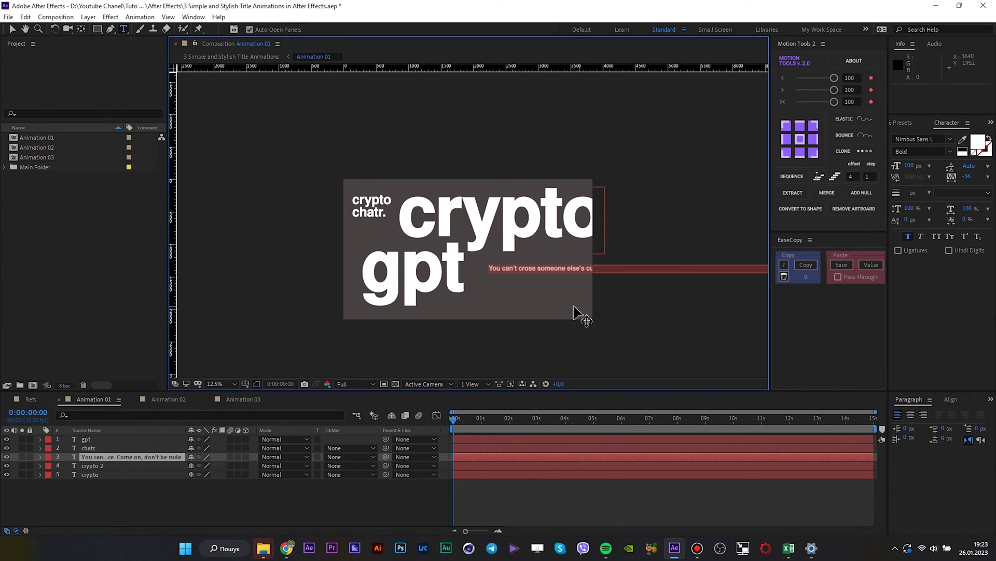
Step: Change the sentence's initial "Y" to lowercase and move the text slightly closer to the gpt title
{"action": "scroll", "coordinate": [576, 314], "scroll_direction": "up", "scroll_amount": 2}
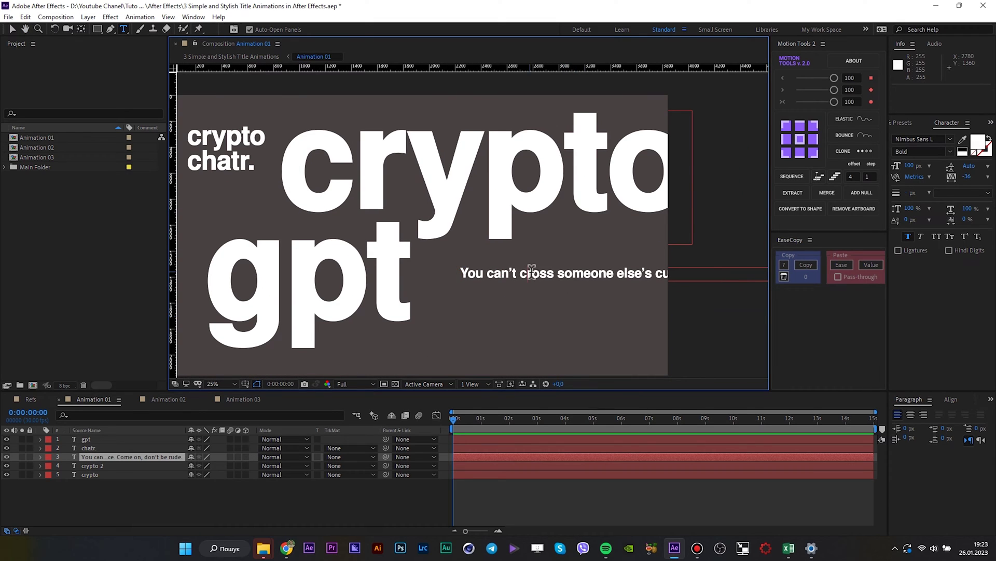
{"action": "key", "text": "ctrl+a"}
{"action": "left_click", "coordinate": [470, 271]}
{"action": "type", "text": "y"}
{"action": "key", "text": "ctrl+Return"}
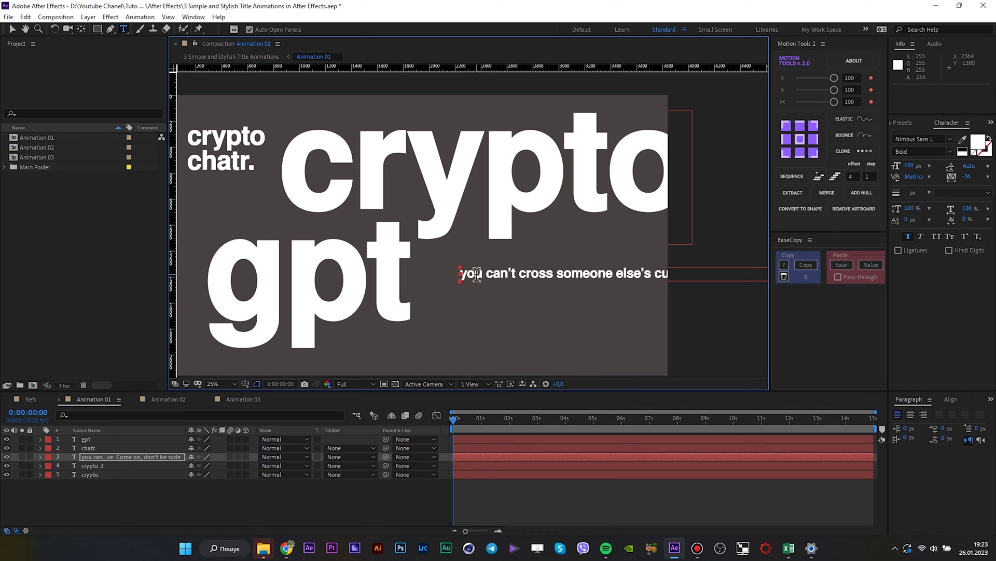
{"action": "key", "text": "v"}
{"action": "left_click_drag", "start_coordinate": [479, 275], "coordinate": [461, 274]}
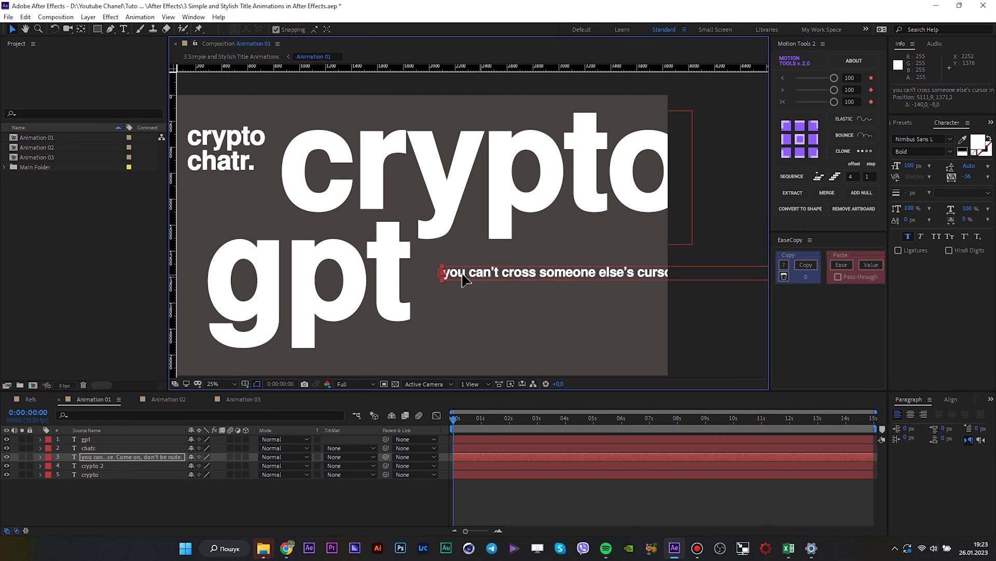
Step: Set the sentence's font size to 80 px
{"action": "left_click", "coordinate": [911, 164]}
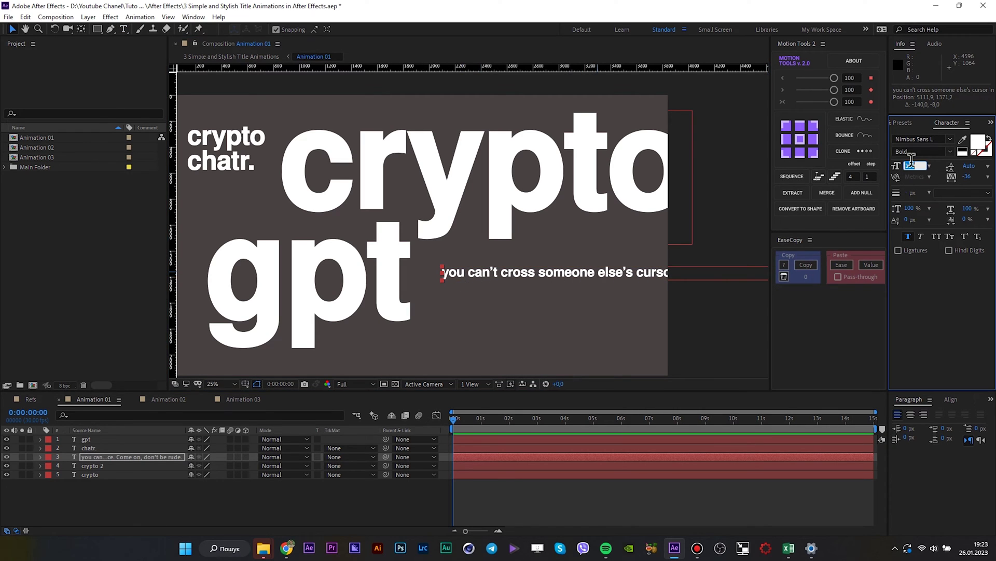
{"action": "type", "text": "80"}
{"action": "key", "text": "Return"}
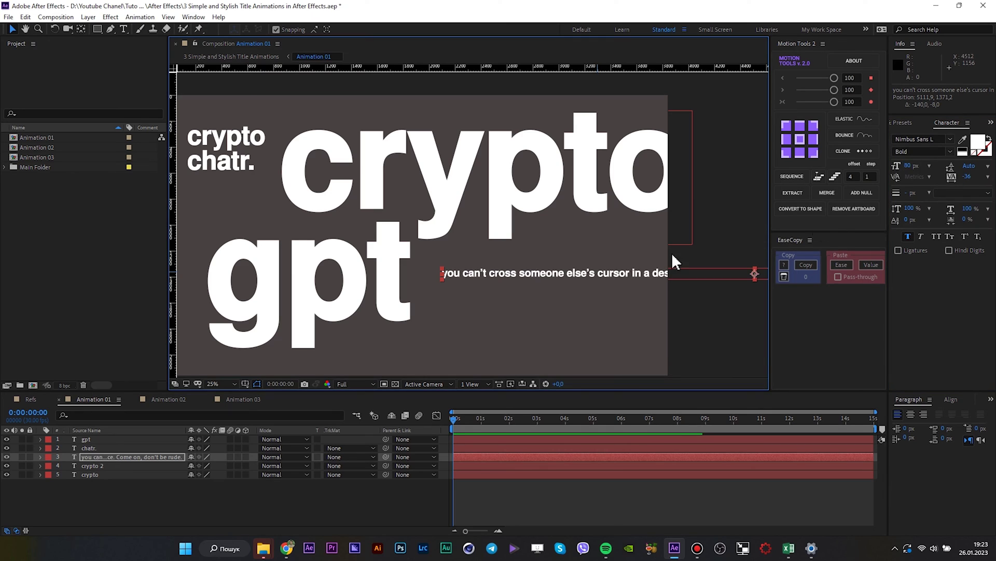
Step: Break the sentence into four lines after "cursor", "hello" and "come on," and make the "C" in "Come" lowercase
{"action": "key", "text": "ctrl+t"}
{"action": "left_click", "coordinate": [632, 273]}
{"action": "key", "text": "Return"}
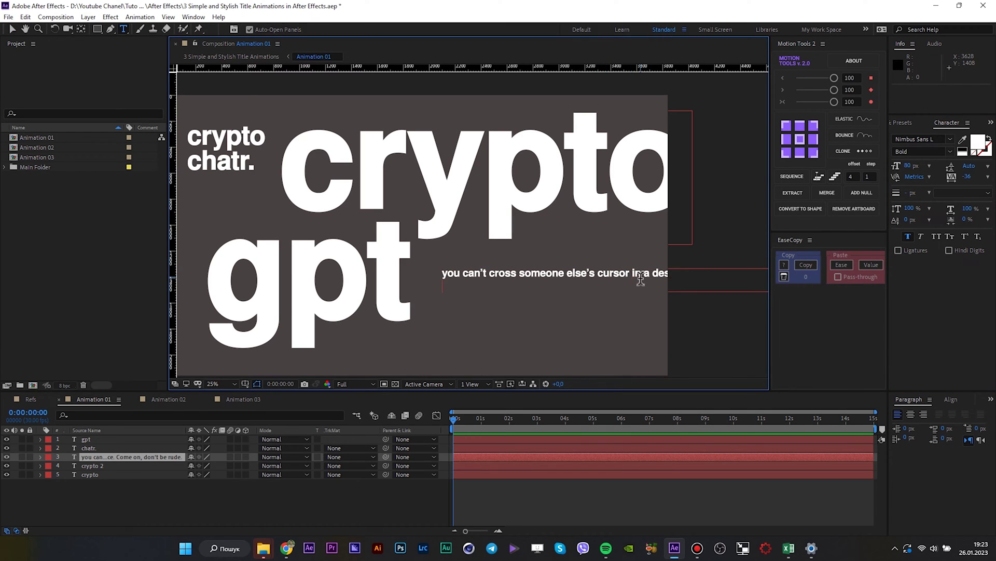
{"action": "left_click", "coordinate": [617, 285]}
{"action": "key", "text": "Return"}
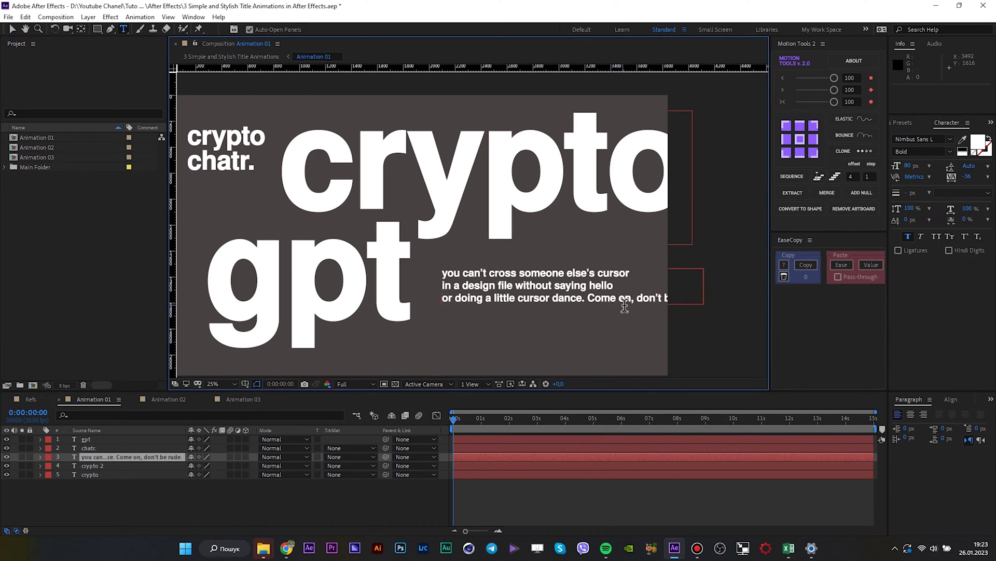
{"action": "left_click", "coordinate": [634, 297]}
{"action": "key", "text": "Return"}
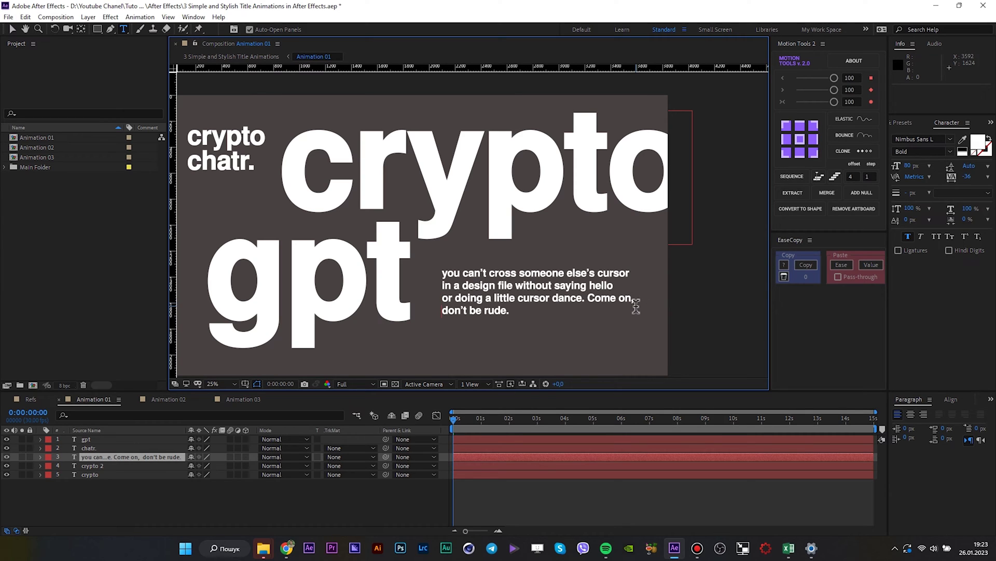
{"action": "key", "text": "BackSpace"}
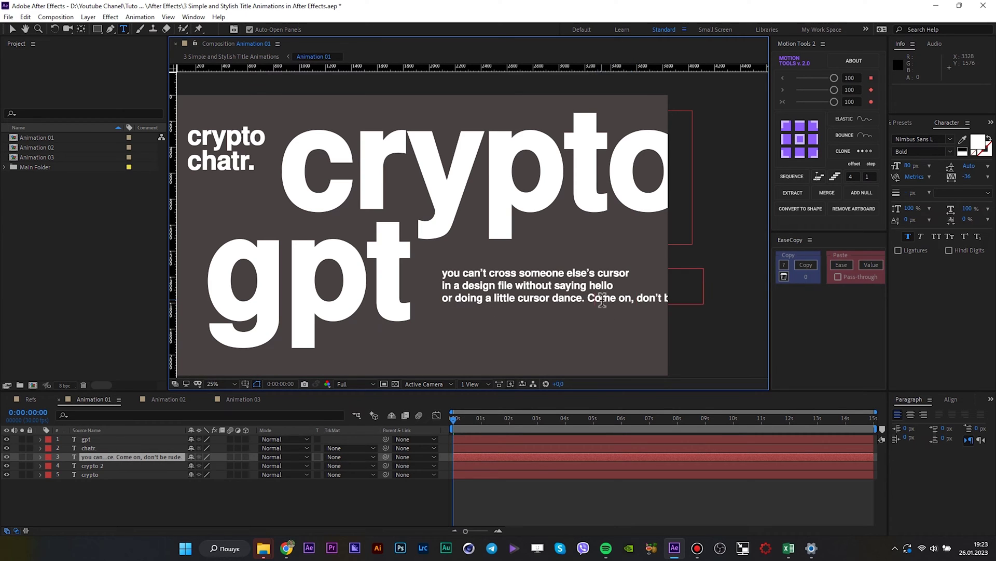
{"action": "type", "text": "c"}
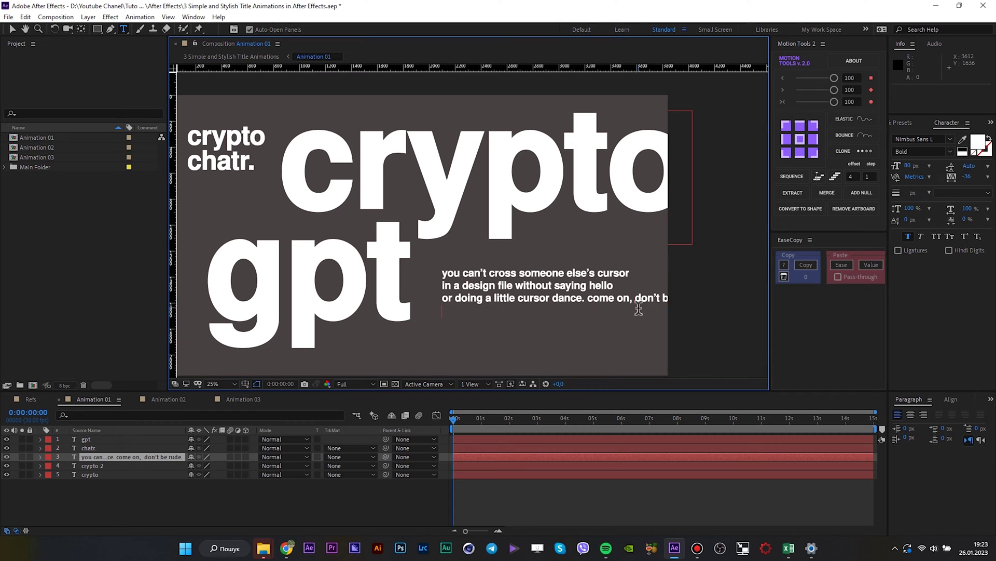
Step: Create a new solid layer in near-black (030303)
{"action": "right_click", "coordinate": [303, 493]}
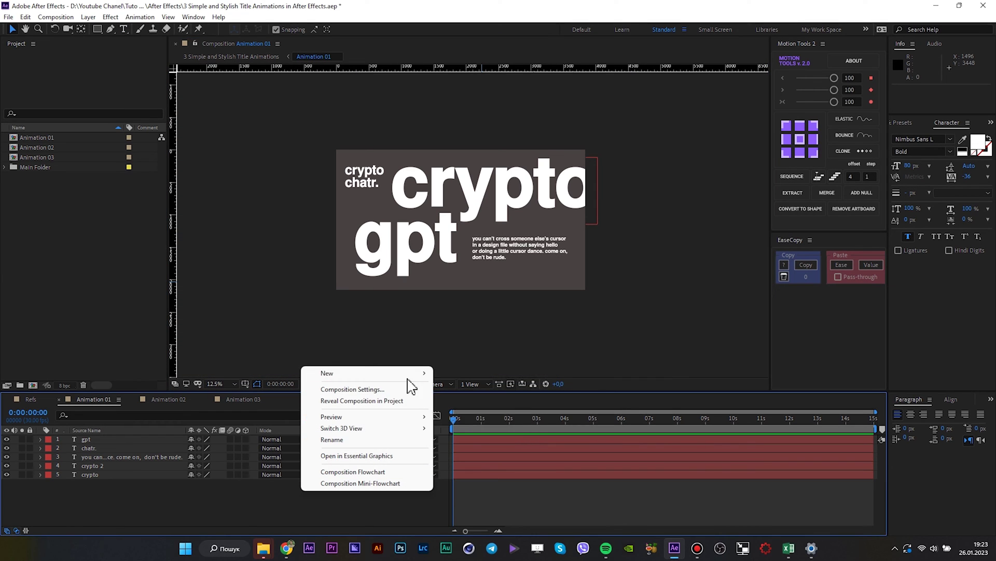
{"action": "mouse_move", "coordinate": [420, 376]}
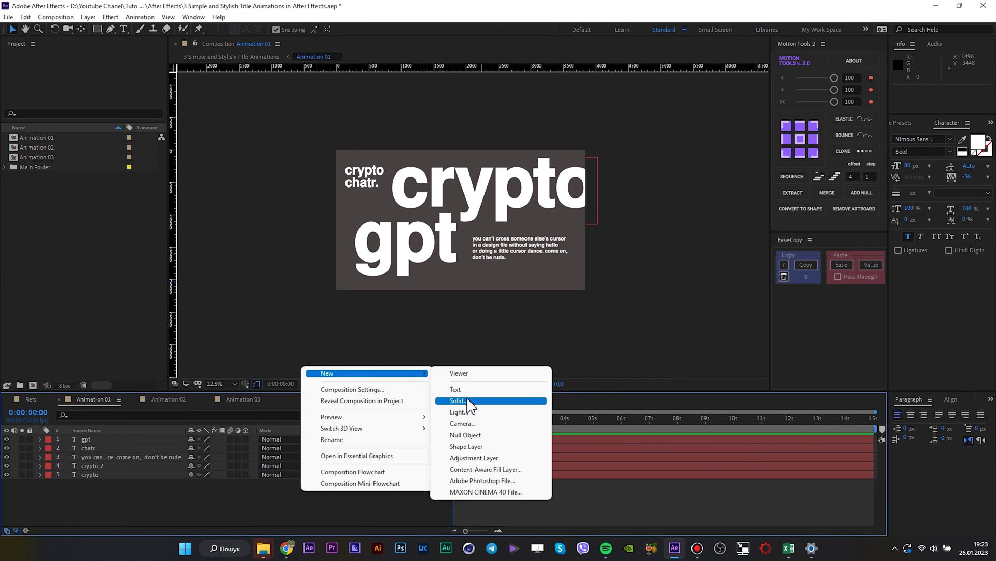
{"action": "left_click", "coordinate": [469, 401]}
{"action": "left_click", "coordinate": [765, 385]}
{"action": "left_click", "coordinate": [507, 471]}
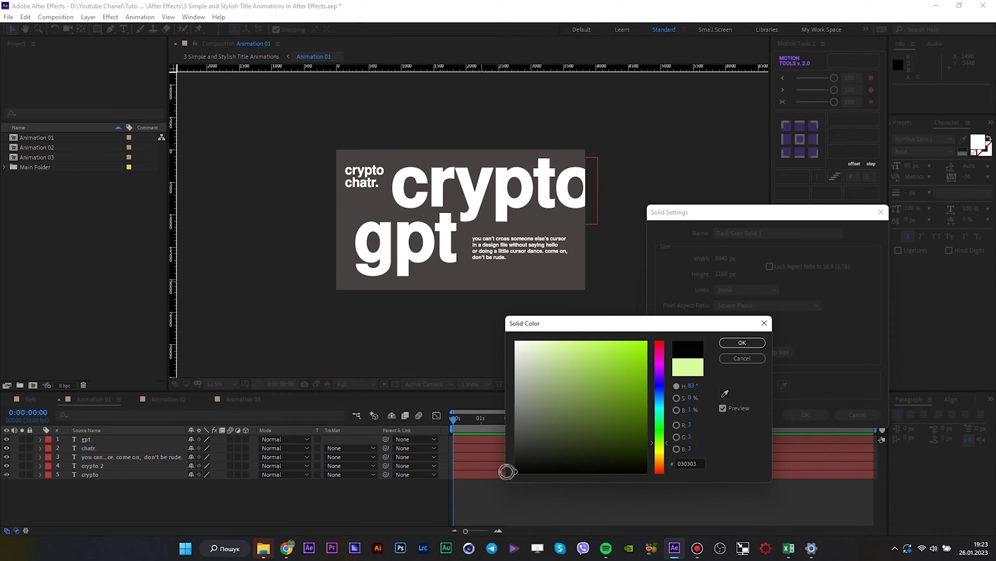
{"action": "left_click", "coordinate": [743, 342]}
{"action": "left_click", "coordinate": [797, 414]}
Step: Move the solid beneath all the text layers and rename it BG
{"action": "left_click_drag", "start_coordinate": [124, 440], "coordinate": [105, 483]}
{"action": "key", "text": "Return"}
{"action": "type", "text": "BG"}
{"action": "key", "text": "Return"}
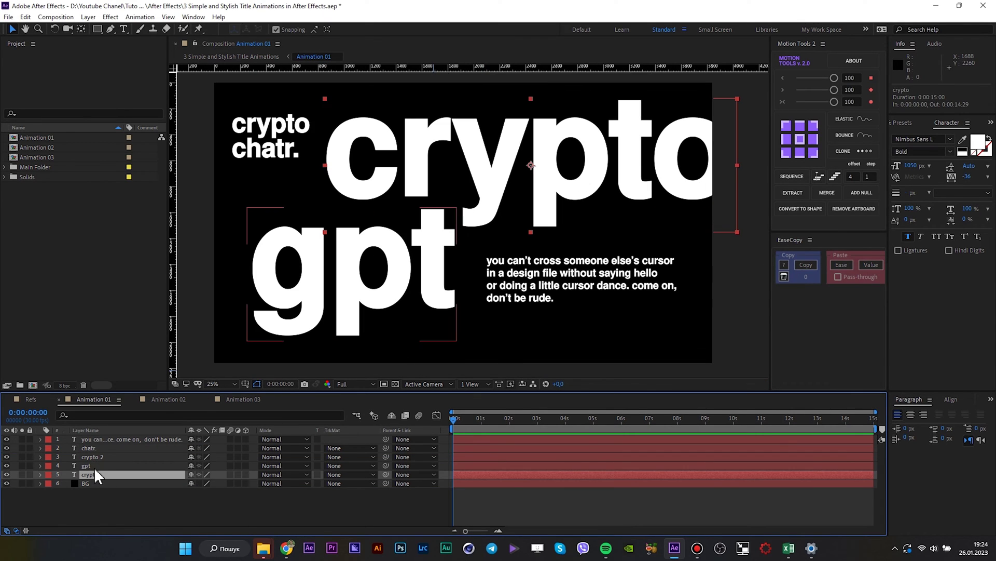
Step: Keyframe the Position of the large crypto and gpt layers at 0:00 and again at 1:20
{"action": "left_click", "coordinate": [95, 466], "text": "ctrl"}
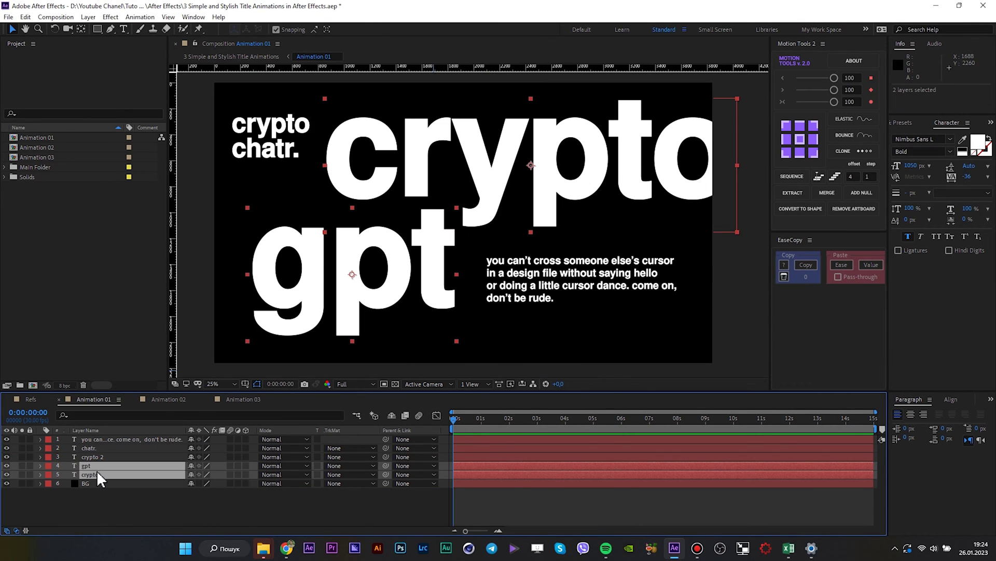
{"action": "key", "text": "p"}
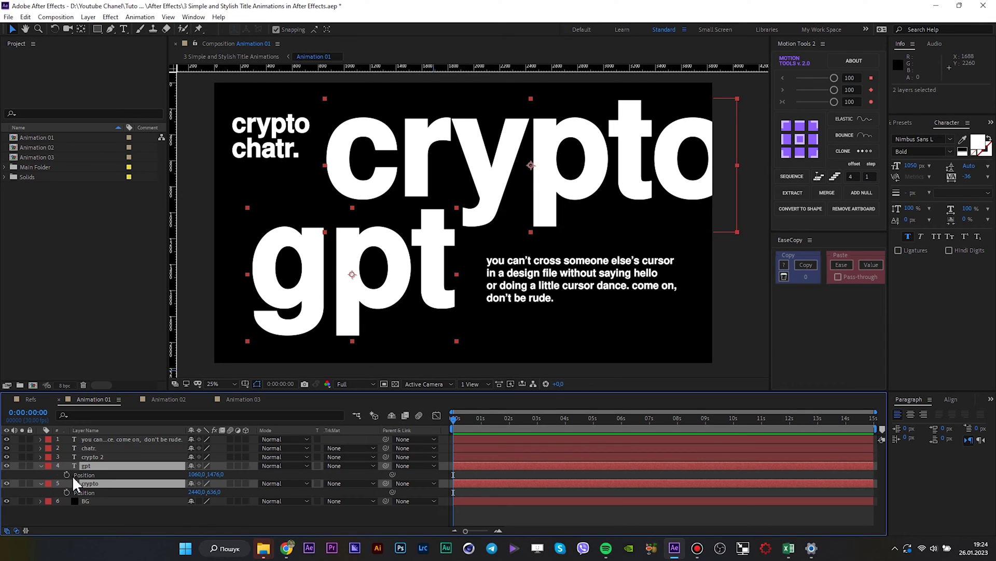
{"action": "scroll", "coordinate": [471, 446], "scroll_direction": "up", "scroll_amount": 1}
{"action": "left_click_drag", "start_coordinate": [537, 529], "coordinate": [524, 530]}
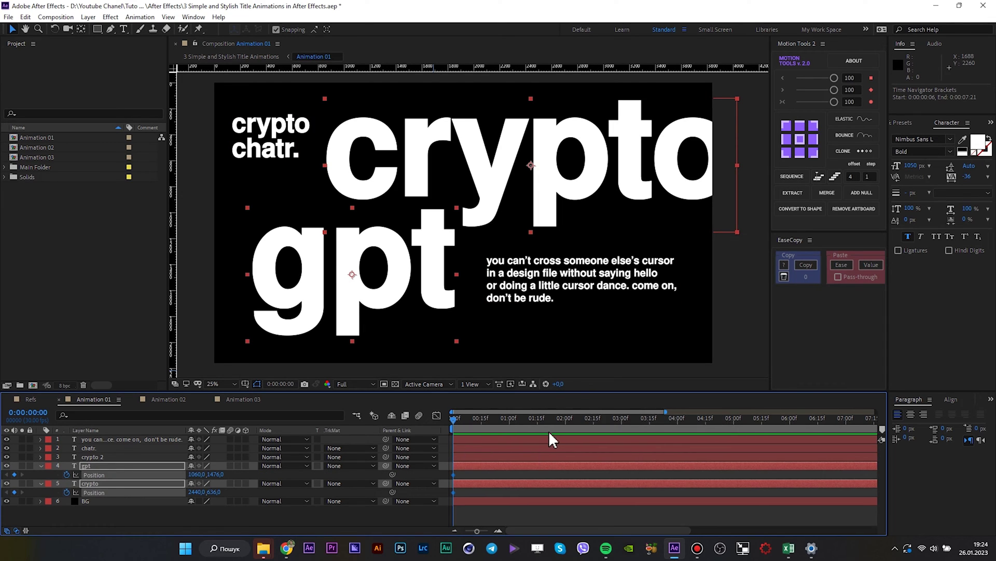
{"action": "scroll", "coordinate": [541, 432], "scroll_direction": "up", "scroll_amount": 2}
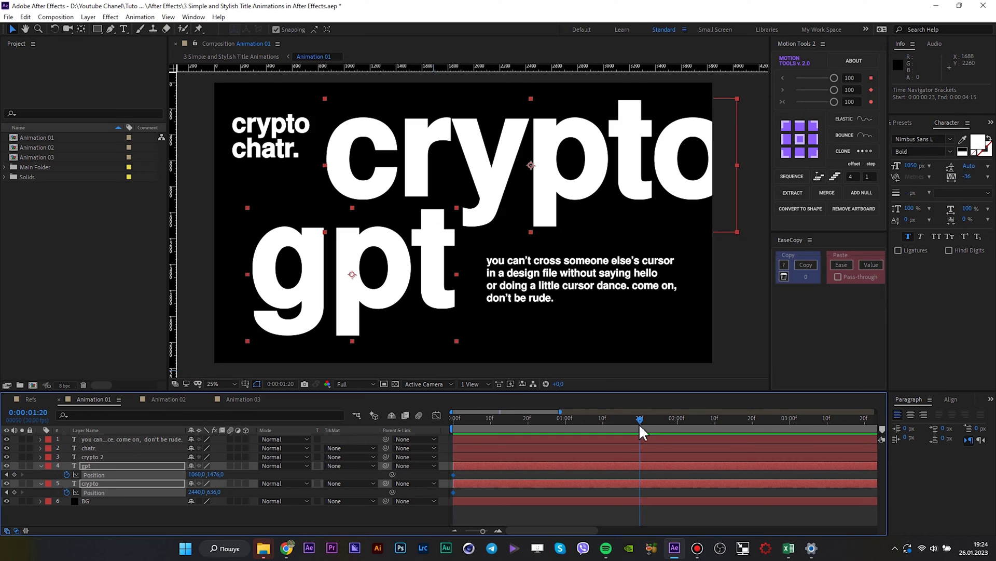
{"action": "left_click", "coordinate": [8, 475]}
Step: Offset the gpt title's position to 554, 1476 at the 0:00 keyframe
{"action": "left_click", "coordinate": [202, 510]}
{"action": "left_click_drag", "start_coordinate": [201, 474], "coordinate": [24, 475]}
{"action": "left_click_drag", "start_coordinate": [194, 474], "coordinate": [109, 474]}
{"action": "left_click_drag", "start_coordinate": [193, 474], "coordinate": [316, 467]}
{"action": "key", "text": "ctrl+z"}
Step: Offset the large crypto title's position to 2983, 636 at the 0:00 keyframe
{"action": "left_click", "coordinate": [211, 508]}
{"action": "left_click_drag", "start_coordinate": [194, 491], "coordinate": [440, 492]}
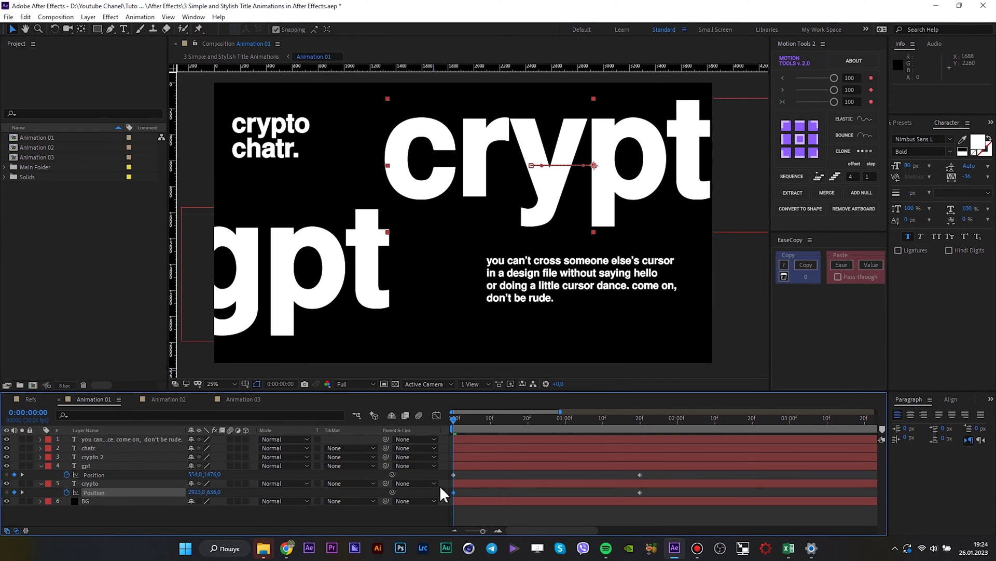
{"action": "left_click", "coordinate": [114, 474]}
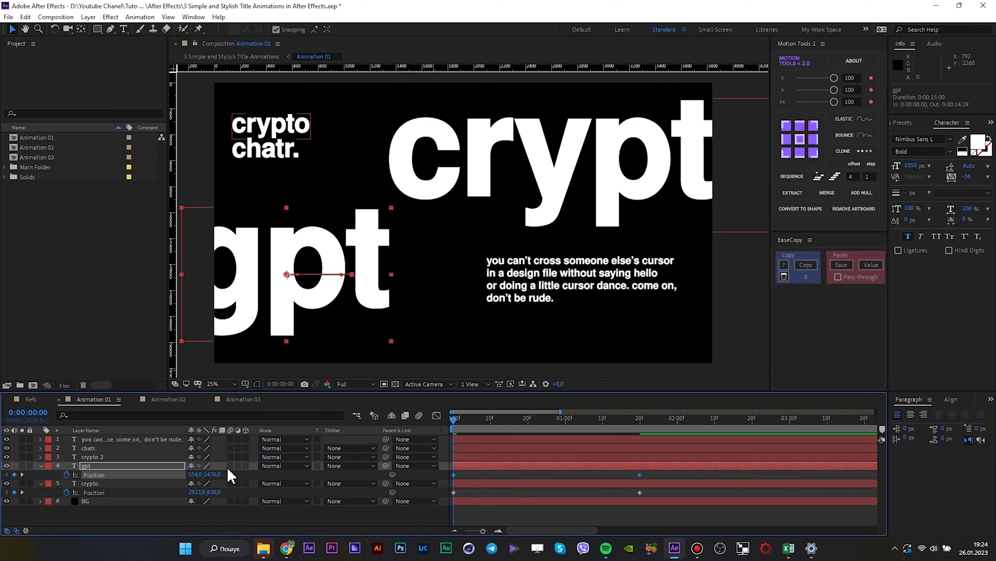
{"action": "left_click_drag", "start_coordinate": [197, 492], "coordinate": [224, 492]}
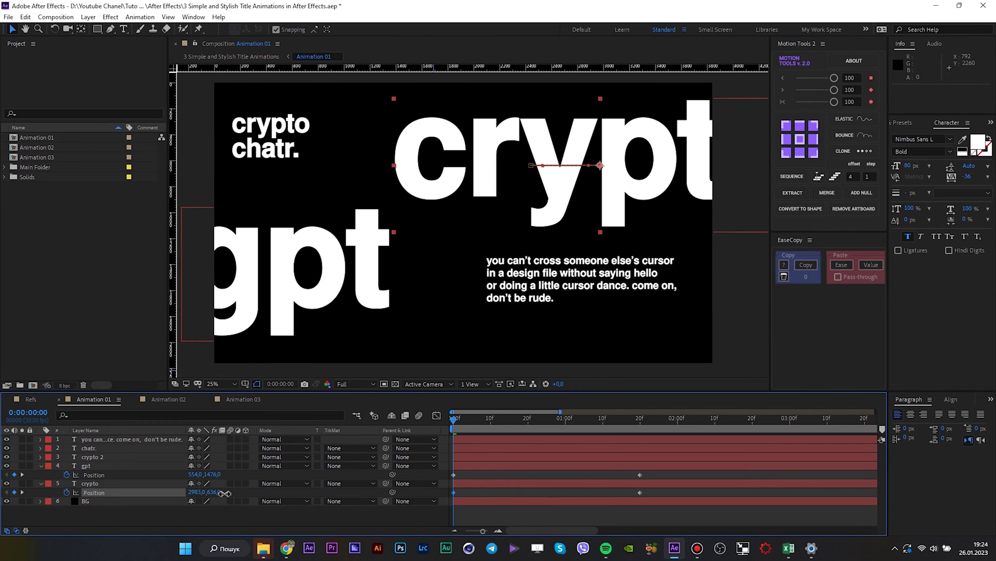
Step: Apply Easy Ease to all four position keyframes of the large crypto and gpt layers
{"action": "left_click_drag", "start_coordinate": [651, 475], "coordinate": [439, 499]}
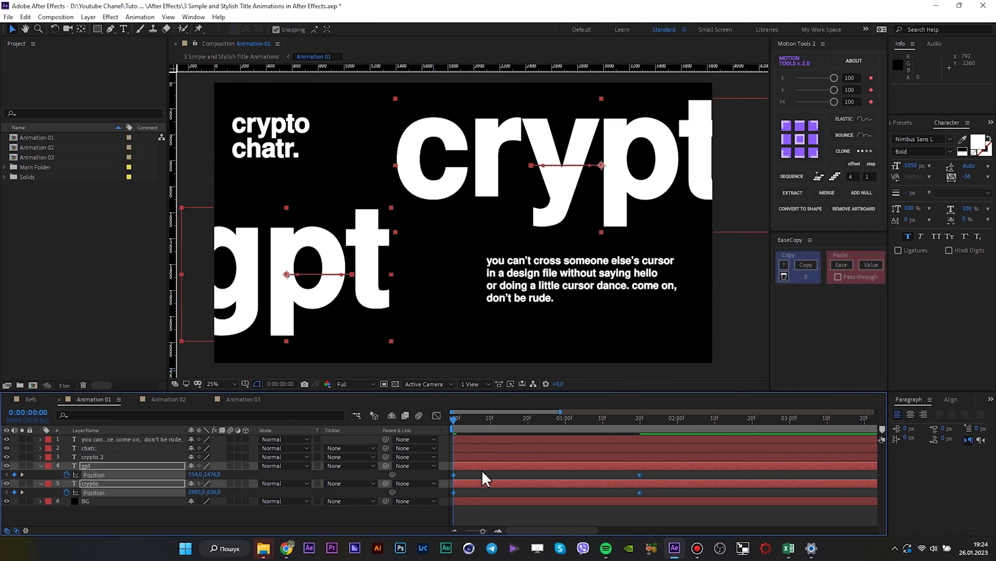
{"action": "right_click", "coordinate": [456, 481]}
{"action": "left_click", "coordinate": [507, 440]}
{"action": "left_click_drag", "start_coordinate": [651, 473], "coordinate": [451, 499]}
{"action": "right_click", "coordinate": [455, 474]}
{"action": "mouse_move", "coordinate": [545, 463]}
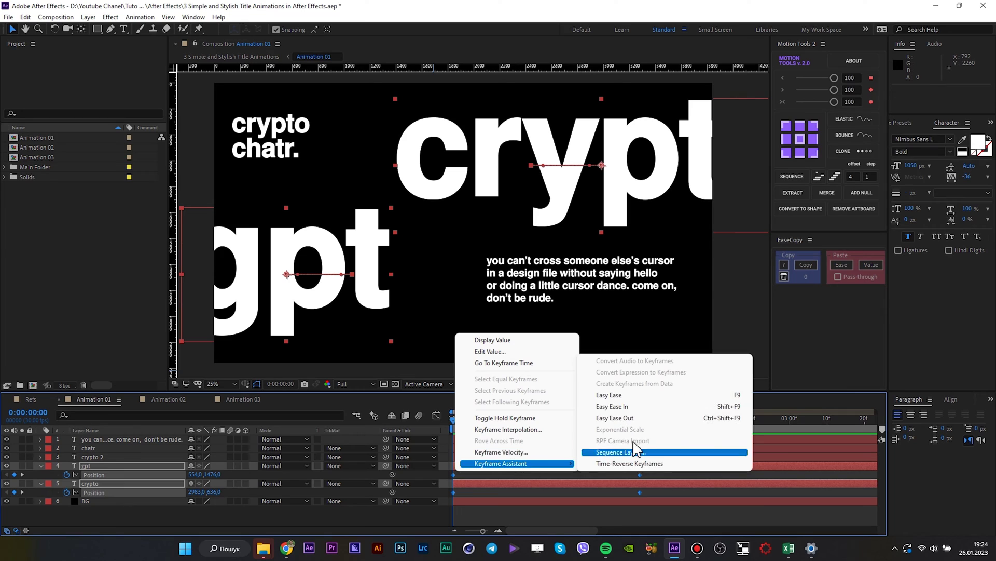
{"action": "left_click", "coordinate": [634, 395]}
{"action": "left_click", "coordinate": [644, 471]}
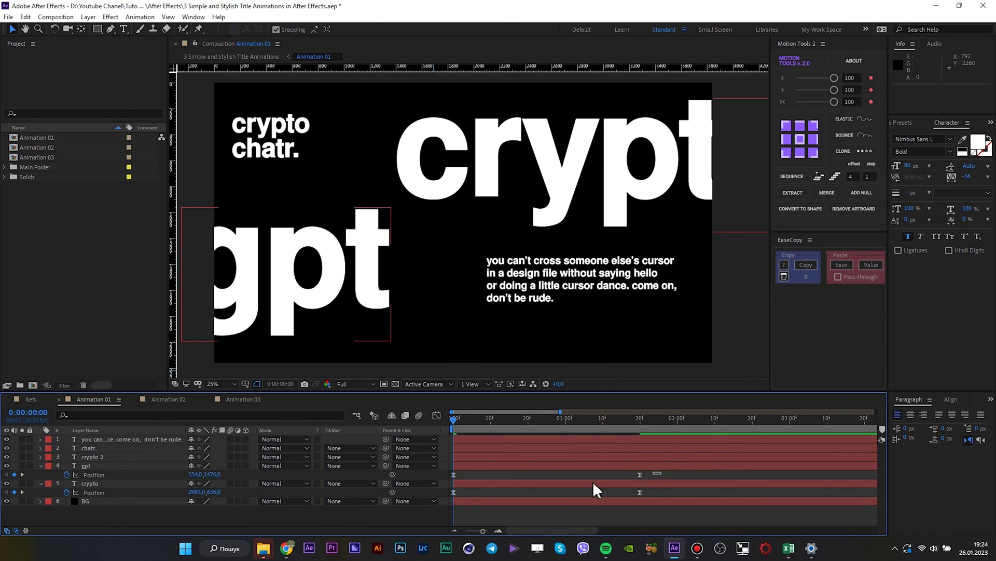
Step: Set the easing strength of the selected position keyframes to 85 in Motion Tools on both ends
{"action": "left_click_drag", "start_coordinate": [594, 484], "coordinate": [450, 496]}
{"action": "left_click_drag", "start_coordinate": [858, 102], "coordinate": [837, 102]}
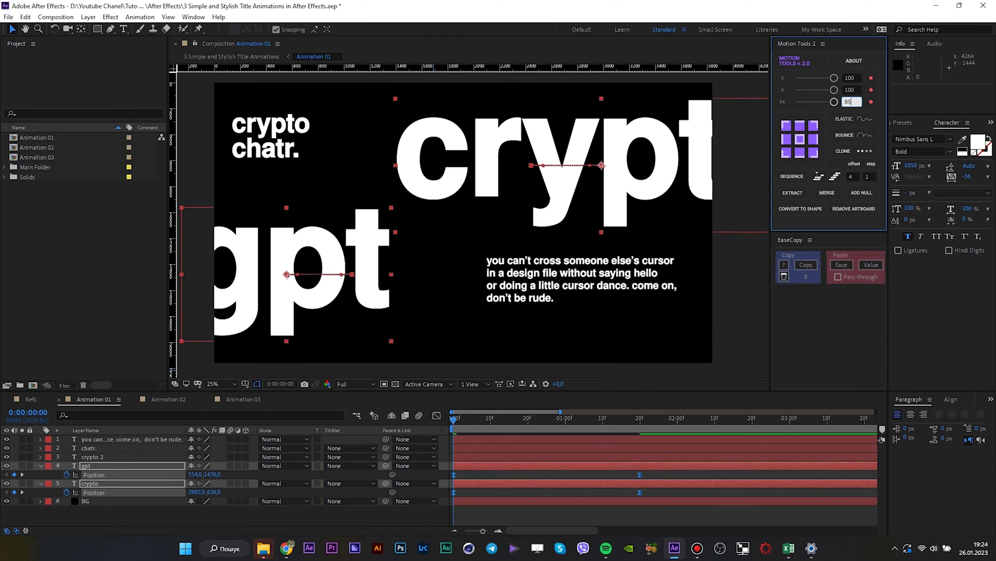
{"action": "left_click", "coordinate": [521, 521]}
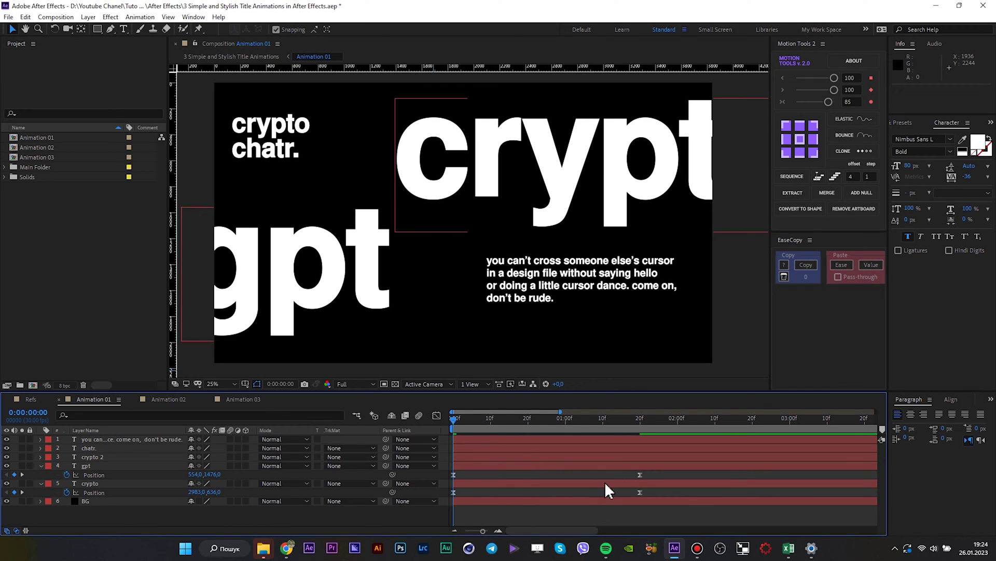
Step: Keyframe the gpt layer's Opacity to fade from 0% at frame 22 to 100% at frame 29
{"action": "left_click_drag", "start_coordinate": [530, 423], "coordinate": [540, 422]}
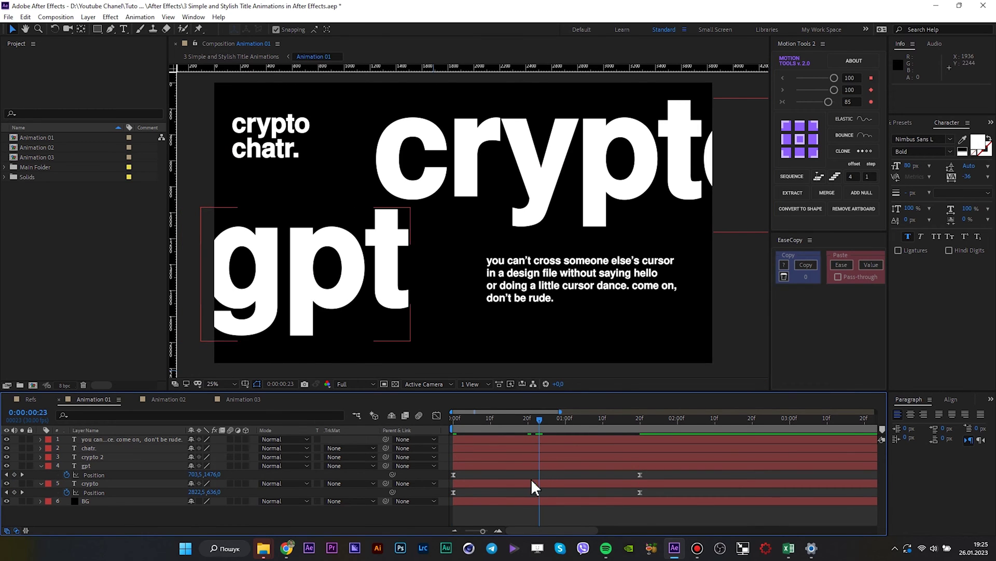
{"action": "left_click", "coordinate": [101, 466]}
{"action": "key", "text": "t"}
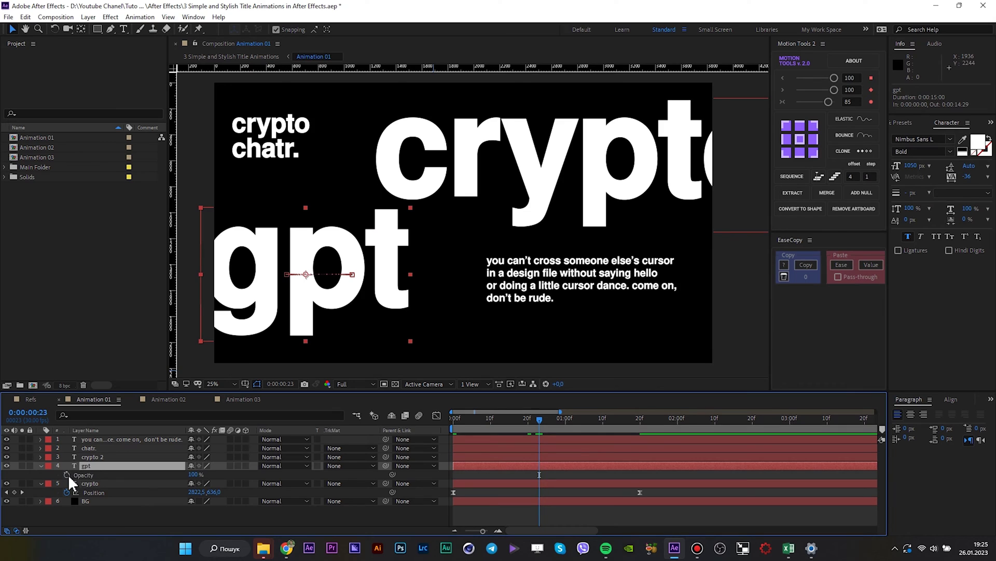
{"action": "left_click", "coordinate": [67, 474]}
{"action": "left_click", "coordinate": [562, 420]}
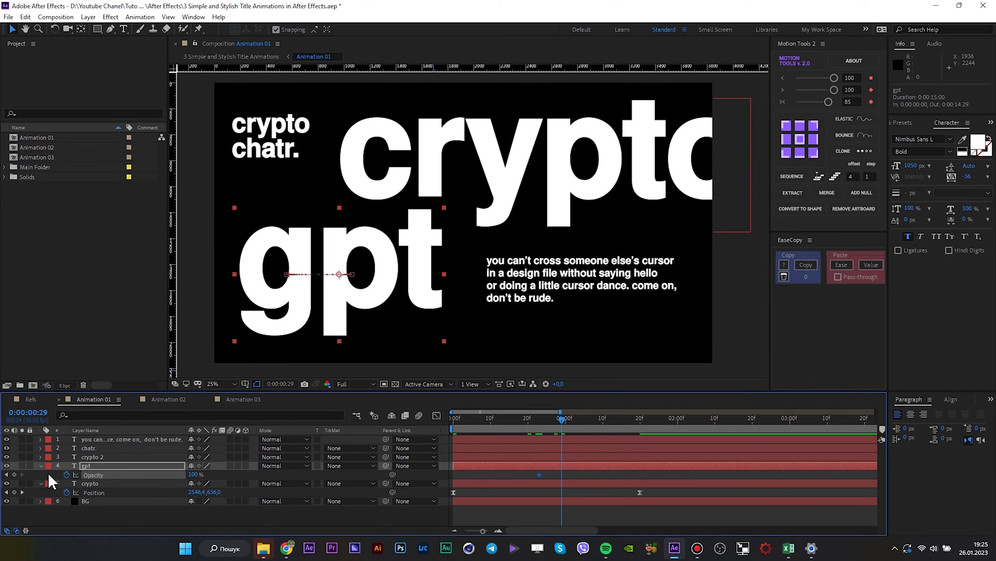
{"action": "left_click_drag", "start_coordinate": [195, 474], "coordinate": [49, 478]}
{"action": "left_click_drag", "start_coordinate": [539, 474], "coordinate": [536, 475]}
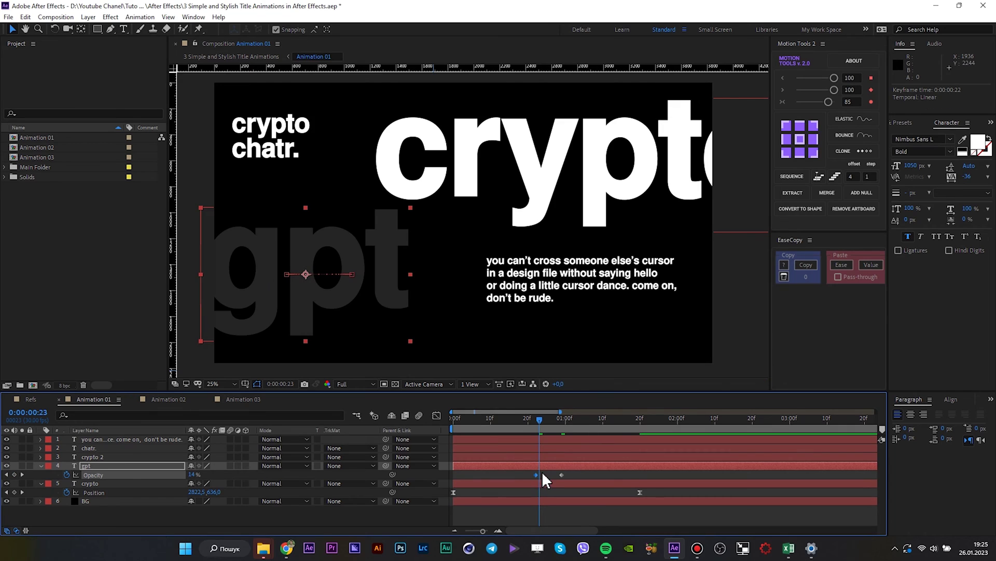
Step: Check the gpt layer's position speed curve and apply Easy Ease to its two opacity keyframes
{"action": "key", "text": "shift+p"}
{"action": "left_click_drag", "start_coordinate": [658, 473], "coordinate": [449, 485]}
{"action": "left_click", "coordinate": [438, 416]}
{"action": "left_click", "coordinate": [439, 416]}
{"action": "left_click_drag", "start_coordinate": [583, 481], "coordinate": [533, 485]}
{"action": "key", "text": "F9"}
Step: Start the gpt fade at frame 21 and compare its opacity and position curves in the graph editor
{"action": "left_click", "coordinate": [565, 479]}
{"action": "left_click", "coordinate": [562, 482]}
{"action": "left_click", "coordinate": [543, 480]}
{"action": "left_click_drag", "start_coordinate": [658, 474], "coordinate": [450, 486]}
{"action": "left_click", "coordinate": [437, 417]}
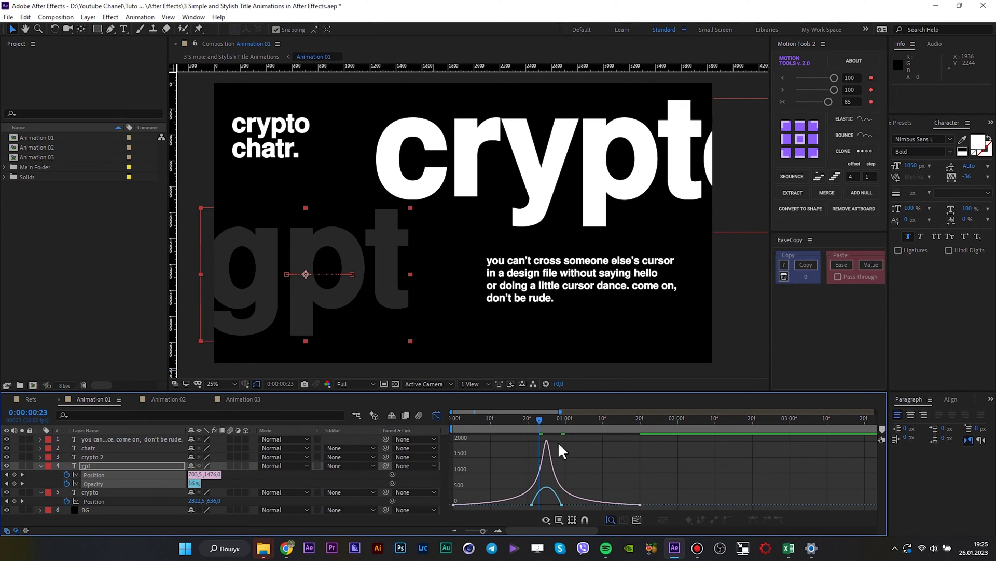
{"action": "left_click", "coordinate": [437, 416]}
Step: Copy the gpt layer's two opacity keyframes and paste them onto the large crypto layer at frame 21
{"action": "left_click_drag", "start_coordinate": [577, 479], "coordinate": [526, 488]}
{"action": "key", "text": "ctrl+c"}
{"action": "left_click", "coordinate": [529, 421]}
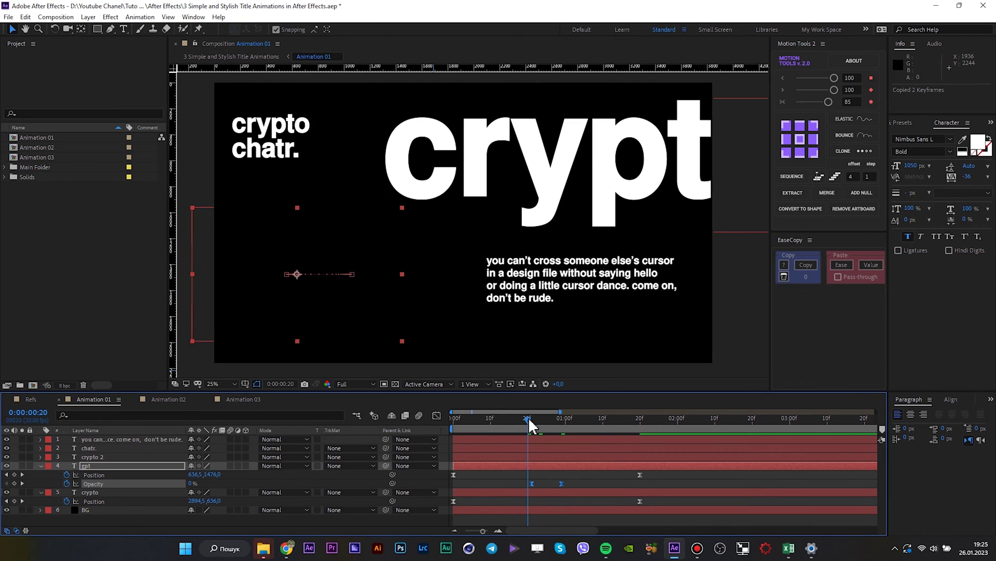
{"action": "left_click", "coordinate": [534, 423]}
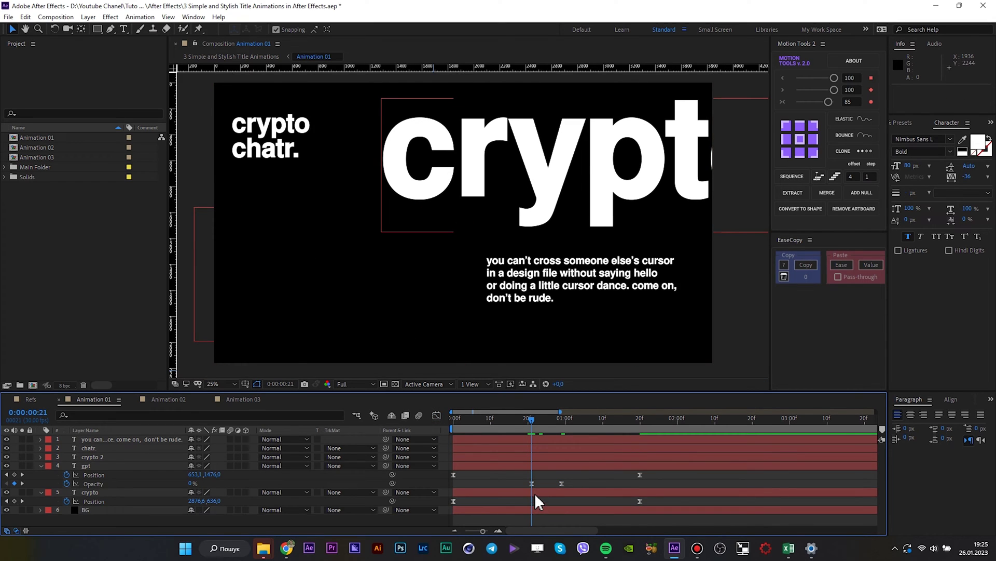
{"action": "left_click", "coordinate": [535, 493]}
{"action": "key", "text": "ctrl+v"}
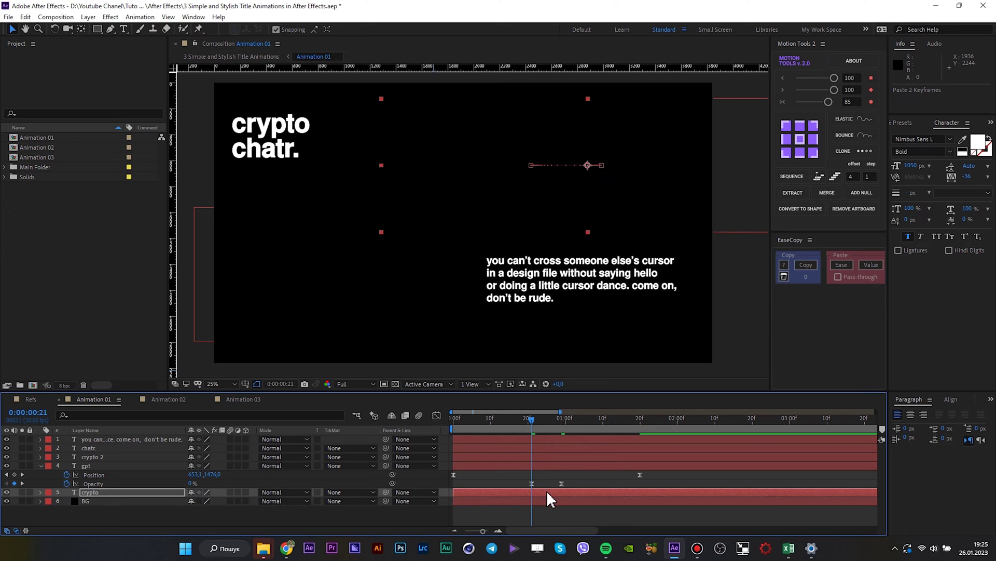
{"action": "left_click", "coordinate": [570, 500]}
Step: Preview the title animation from the start and lower the preview resolution to Half
{"action": "key", "text": "Home"}
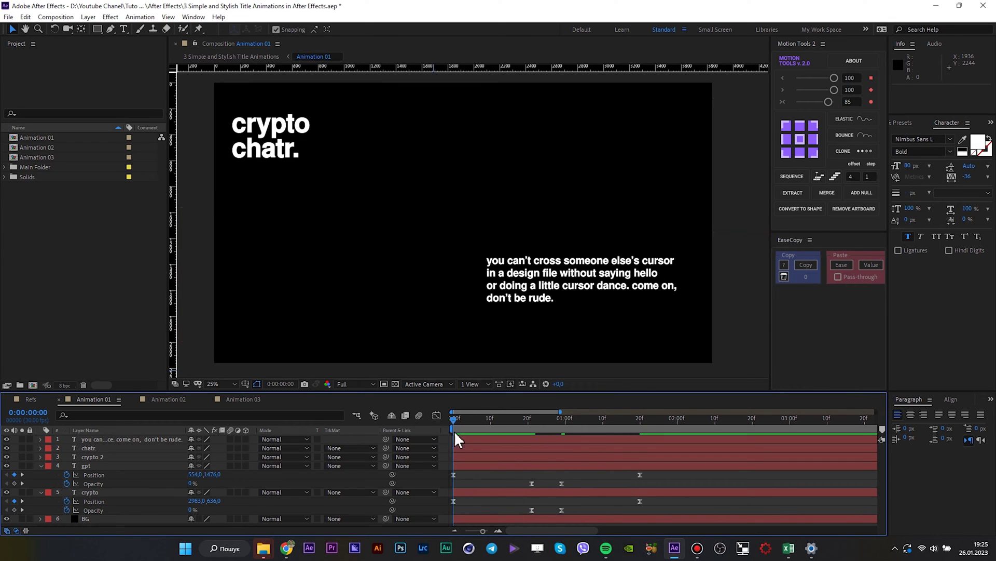
{"action": "key", "text": "space"}
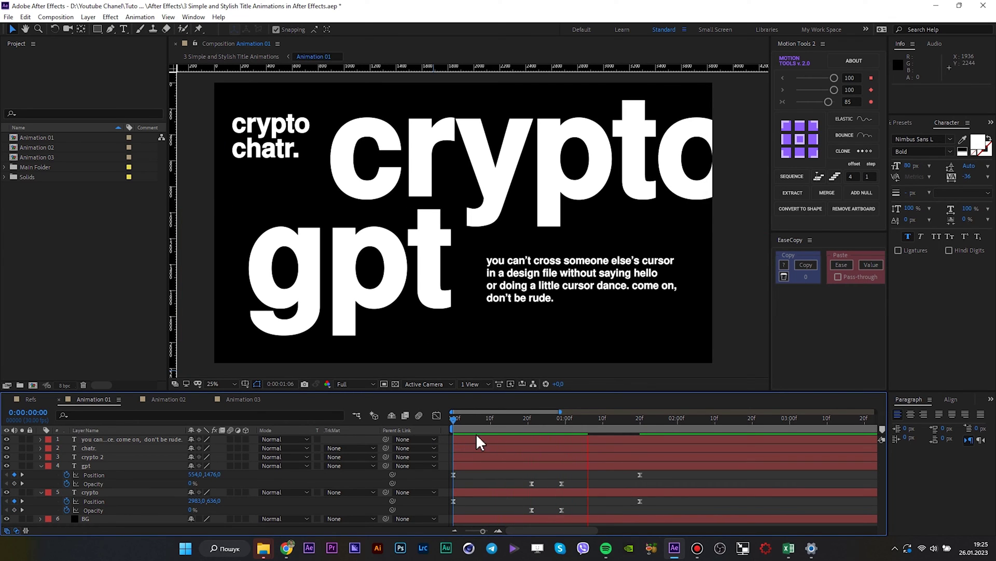
{"action": "left_click", "coordinate": [363, 384]}
{"action": "left_click", "coordinate": [376, 420]}
{"action": "key", "text": "Home"}
{"action": "key", "text": "space"}
Step: Delay the gpt layer to start at frame 5 and play the staggered titles from the beginning
{"action": "key", "text": "space"}
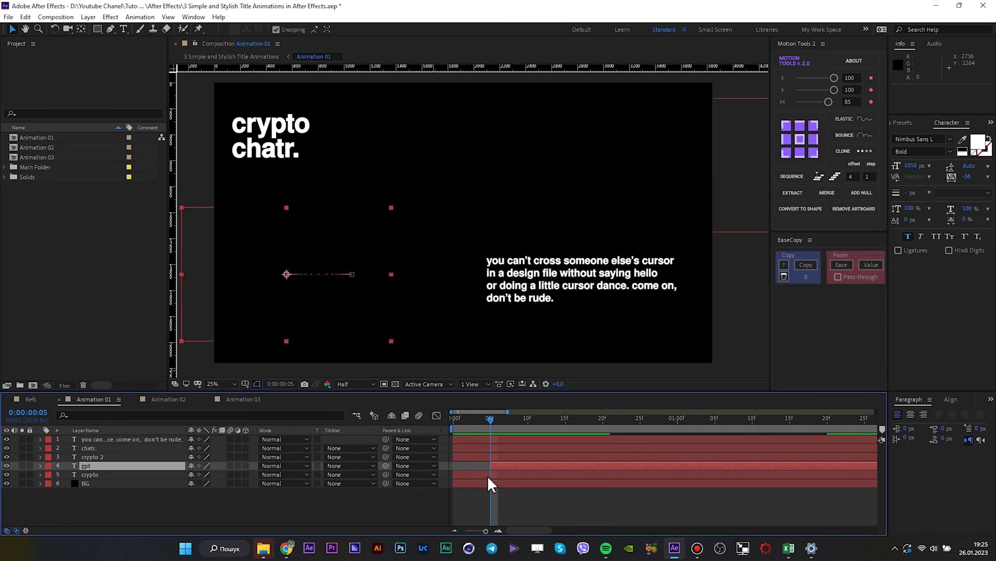
{"action": "key", "text": "minus"}
{"action": "left_click_drag", "start_coordinate": [471, 419], "coordinate": [446, 418]}
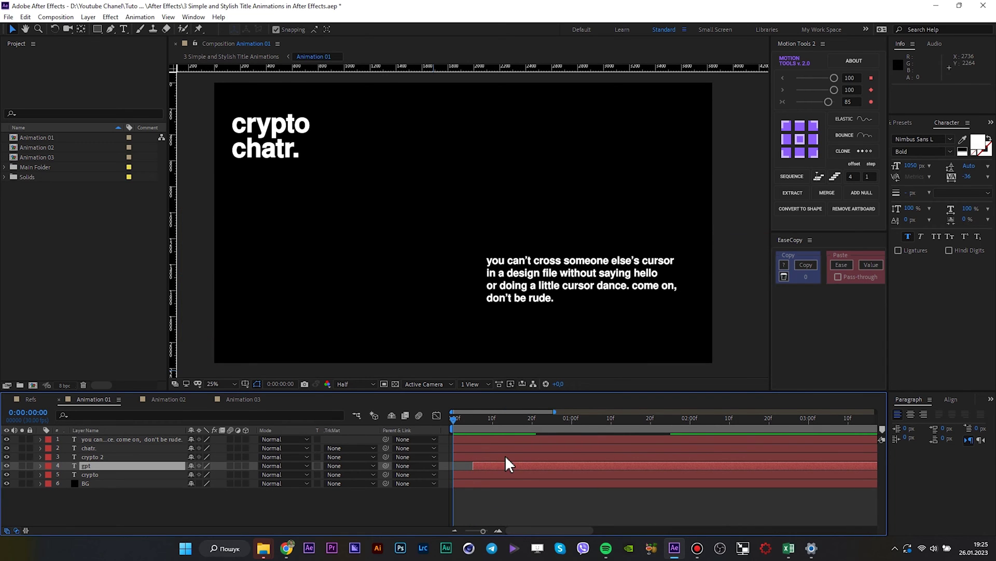
{"action": "key", "text": "space"}
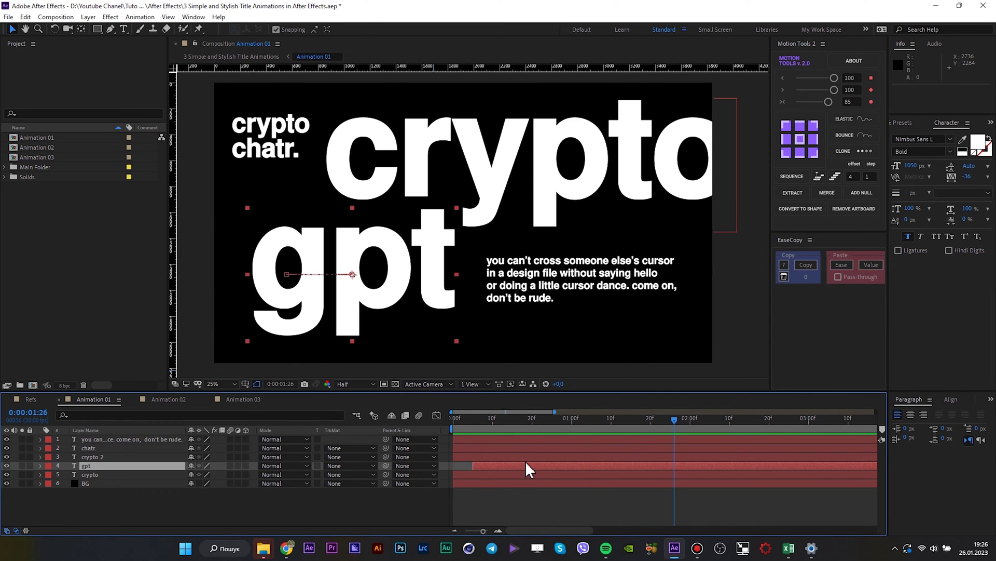
Step: Keyframe the Position of the small crypto and chatr. texts at 0:00 and again at 1:20
{"action": "left_click", "coordinate": [279, 157]}
{"action": "left_click", "coordinate": [281, 131], "text": "shift"}
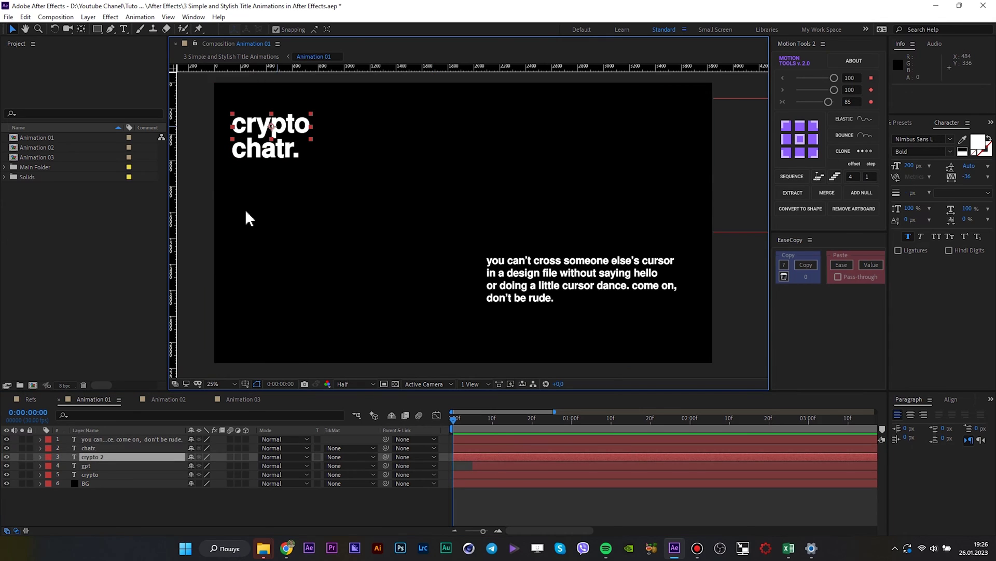
{"action": "key", "text": "p"}
{"action": "left_click", "coordinate": [67, 456]}
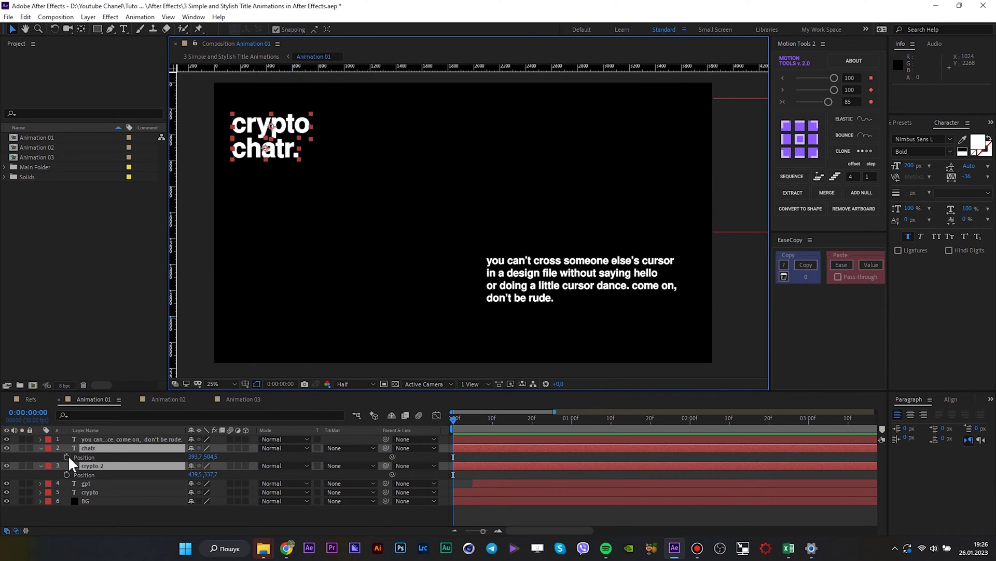
{"action": "left_click", "coordinate": [649, 422]}
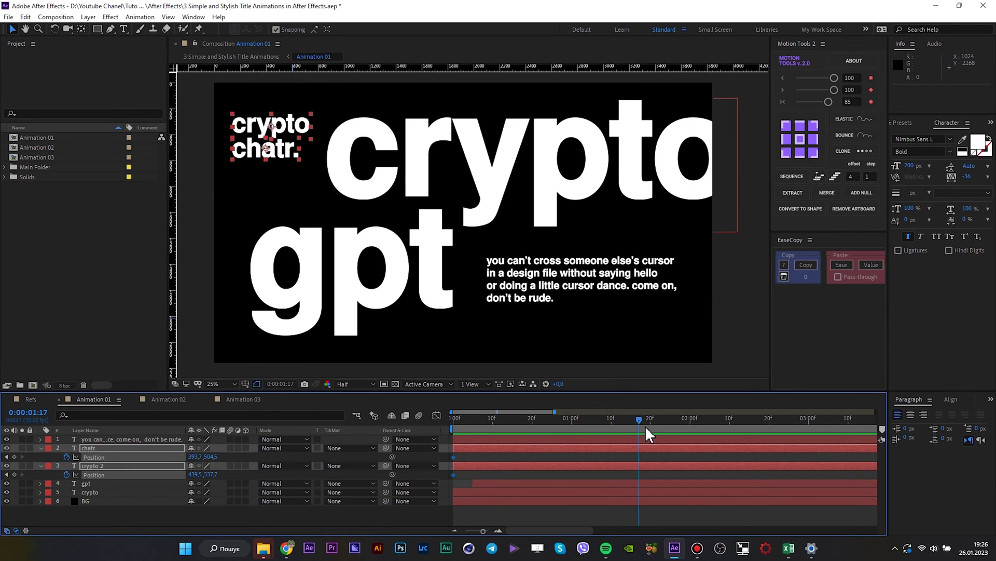
{"action": "left_click", "coordinate": [7, 457]}
Step: Shift the small texts' starting X positions to 547.7 for chatr. and 593.5 for crypto, and ease the keyframes at strength 85
{"action": "left_click_drag", "start_coordinate": [195, 457], "coordinate": [274, 455]}
{"action": "left_click_drag", "start_coordinate": [667, 454], "coordinate": [451, 482]}
{"action": "left_click", "coordinate": [830, 100]}
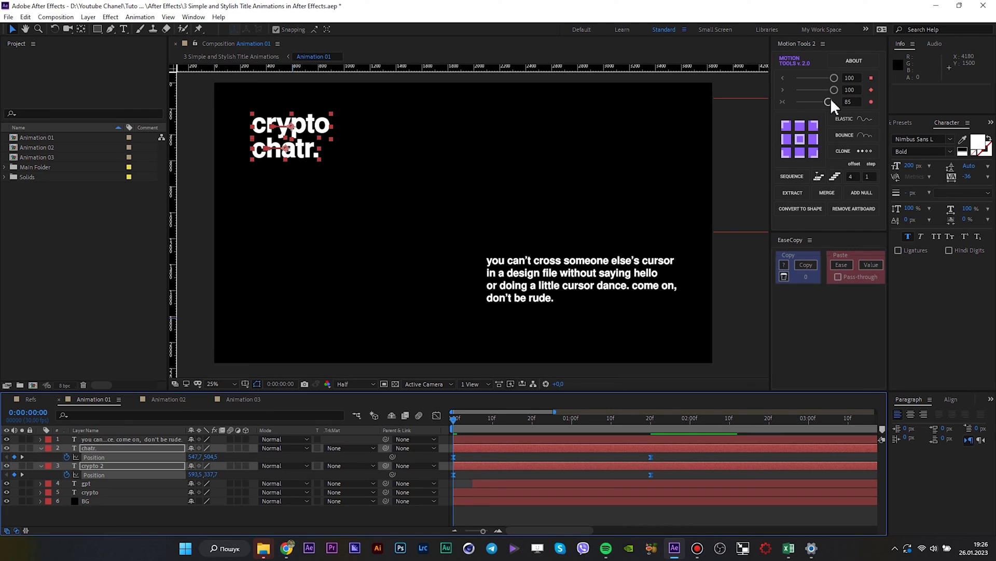
Step: Copy the large crypto layer's opacity keyframes onto the small crypto and chatr. layers at frame 21, and save the project
{"action": "left_click", "coordinate": [488, 492]}
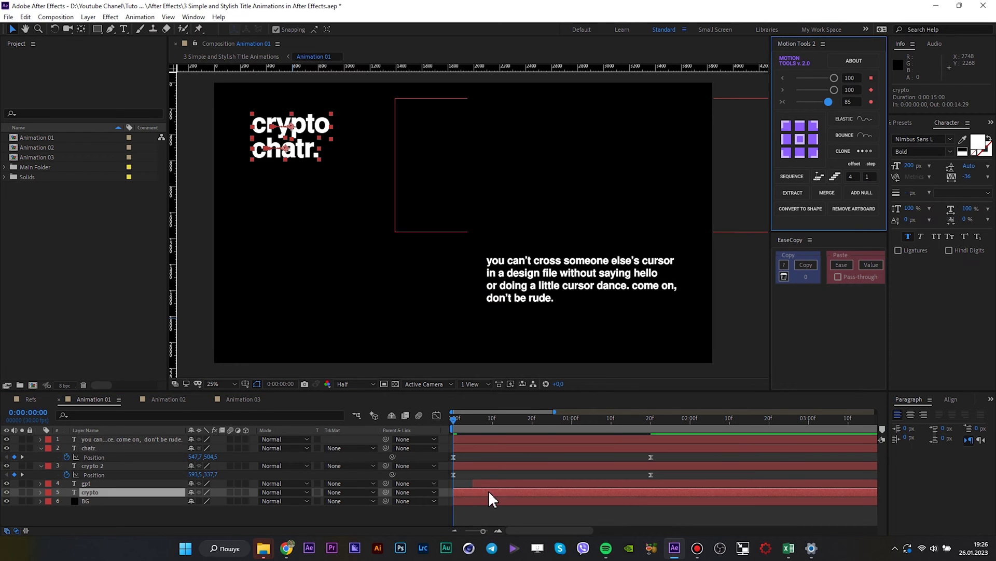
{"action": "key", "text": "u"}
{"action": "left_click_drag", "start_coordinate": [531, 419], "coordinate": [537, 422]}
{"action": "left_click_drag", "start_coordinate": [579, 506], "coordinate": [518, 515]}
{"action": "key", "text": "ctrl+c"}
{"action": "left_click", "coordinate": [538, 464]}
{"action": "left_click", "coordinate": [538, 449], "text": "shift"}
{"action": "key", "text": "ctrl+v"}
{"action": "left_click", "coordinate": [525, 457]}
{"action": "key", "text": "ctrl+s"}
{"action": "key", "text": "u"}
{"action": "key", "text": "u"}
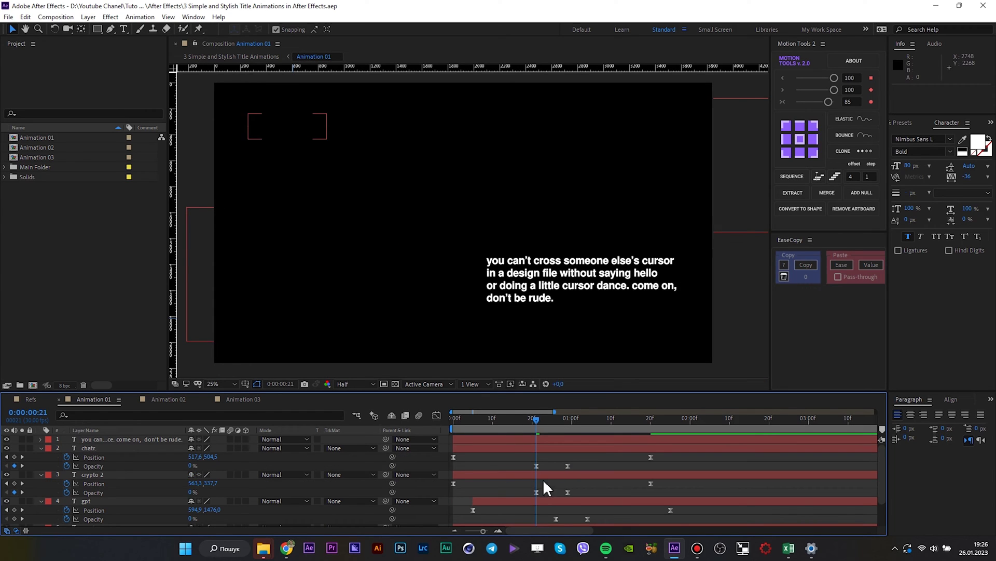
Step: Sequence the small crypto and chatr. layers with a 5-frame offset, crypto first
{"action": "left_click", "coordinate": [519, 474]}
{"action": "left_click", "coordinate": [494, 448], "text": "ctrl"}
{"action": "left_click", "coordinate": [851, 177]}
{"action": "type", "text": "5"}
{"action": "left_click", "coordinate": [835, 176]}
{"action": "left_click", "coordinate": [489, 459]}
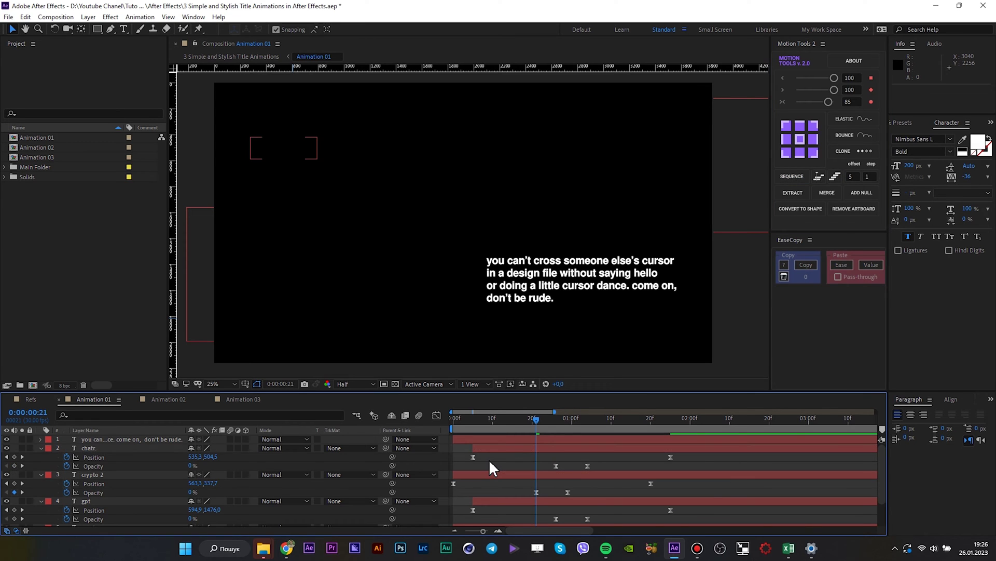
Step: Collapse the keyframed properties and preview the animation from the start
{"action": "key", "text": "u"}
{"action": "key", "text": "Home"}
{"action": "key", "text": "space"}
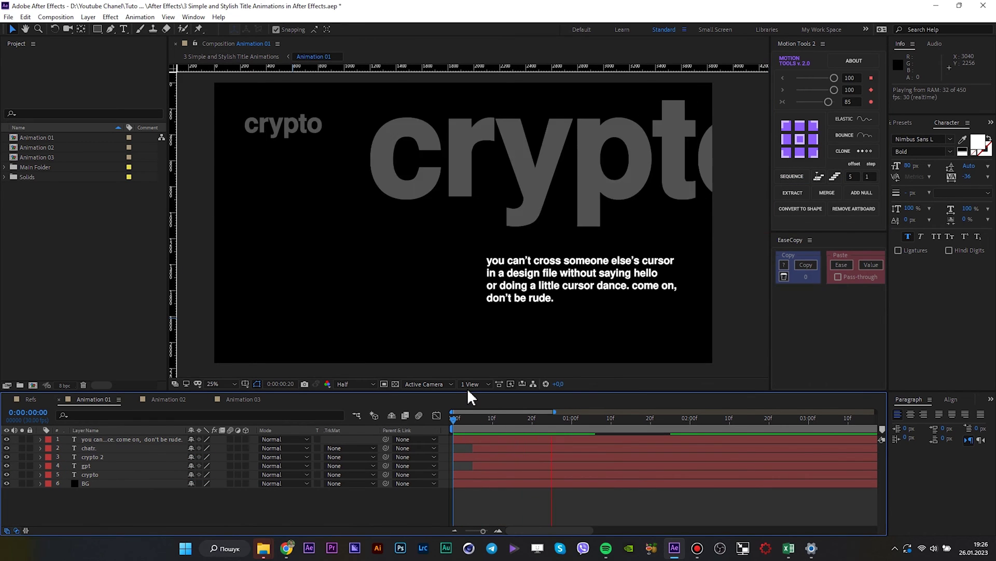
Step: Move the small text layers later so crypto starts at frame 10 and chatr. at frame 15
{"action": "left_click", "coordinate": [477, 454]}
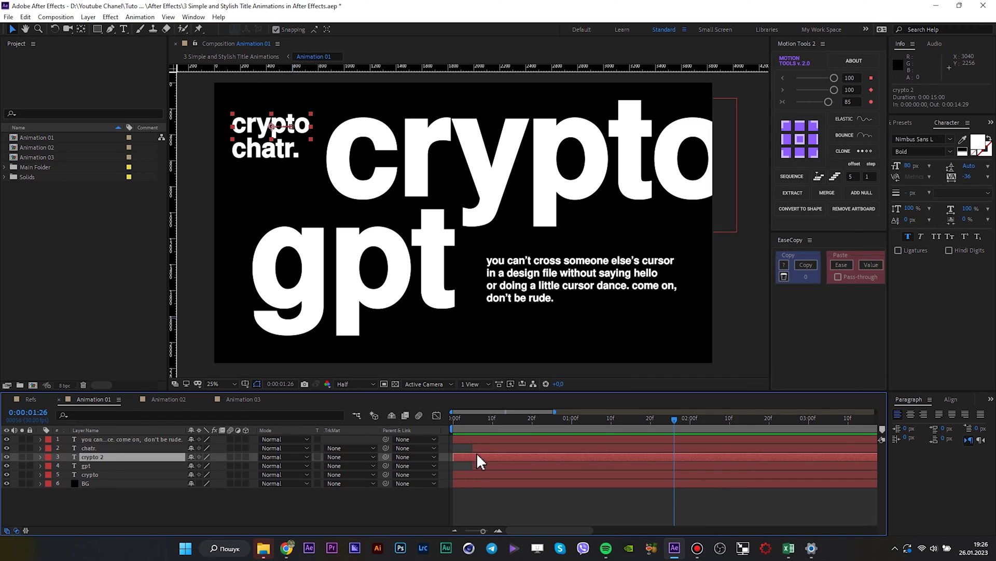
{"action": "left_click", "coordinate": [477, 448], "text": "ctrl"}
{"action": "left_click_drag", "start_coordinate": [502, 422], "coordinate": [493, 422]}
{"action": "left_click_drag", "start_coordinate": [462, 457], "coordinate": [500, 456]}
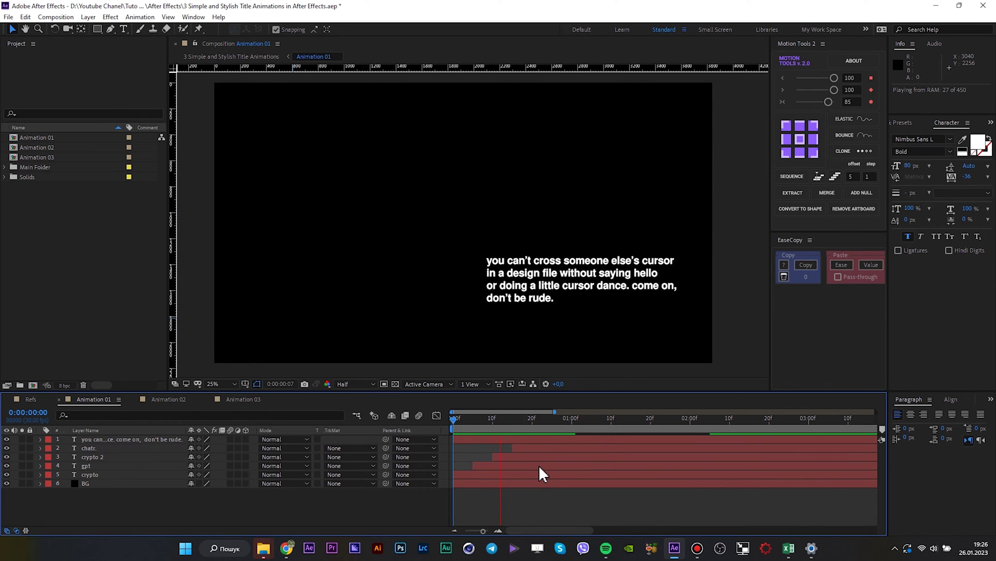
Step: Apply the Typewriter animation preset to the small paragraph text layer
{"action": "key", "text": "space"}
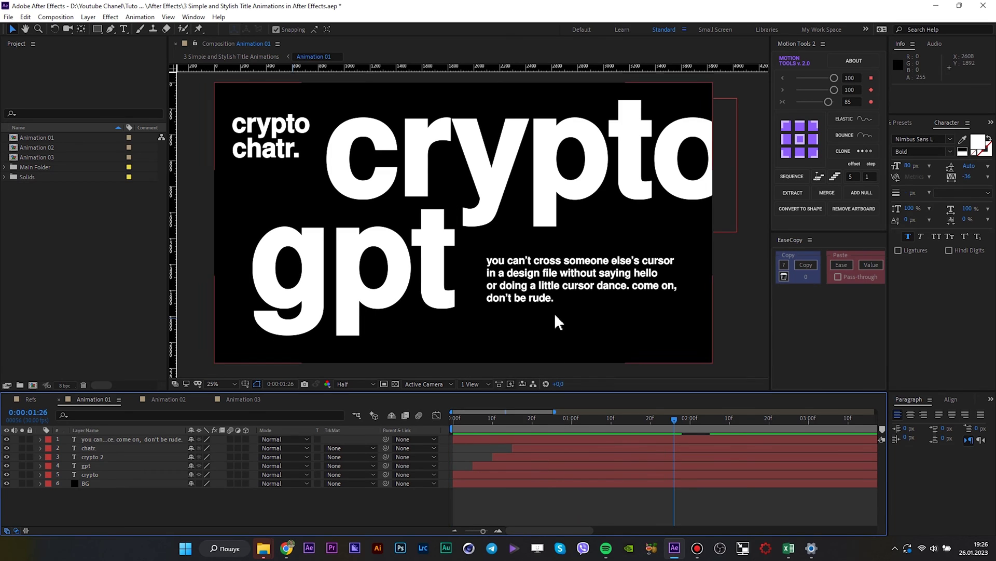
{"action": "left_click", "coordinate": [558, 286]}
{"action": "key", "text": "ctrl+space"}
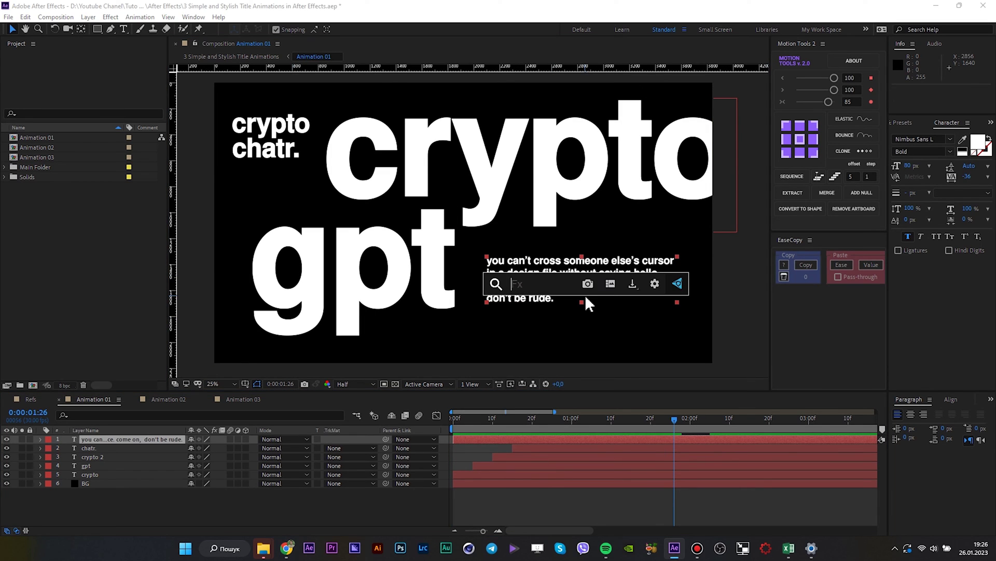
{"action": "type", "text": "ty"}
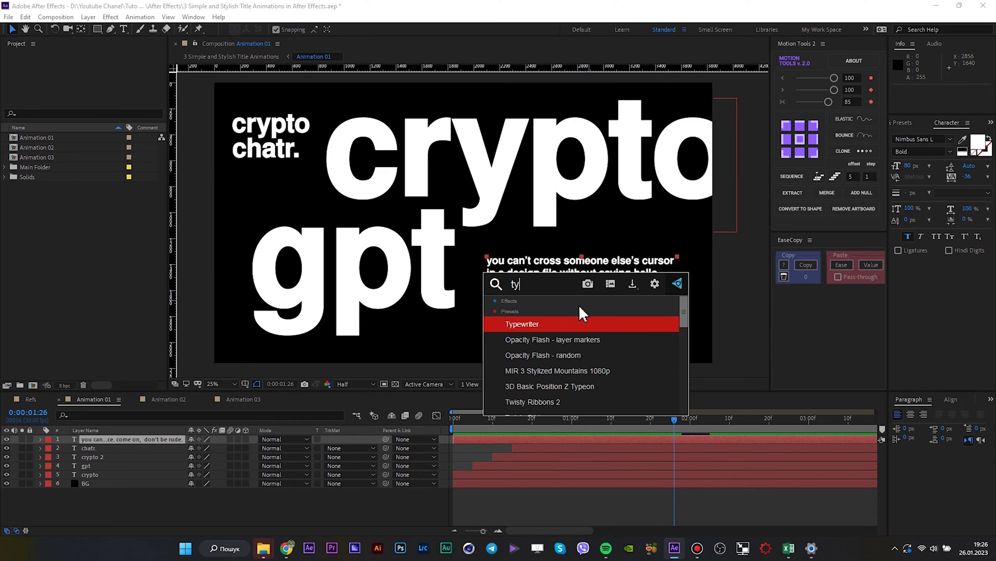
{"action": "left_click", "coordinate": [521, 323]}
Step: Retime the paragraph's Range Selector Start keyframes so they begin at frame 0 and end at 0:00:02:00
{"action": "key", "text": "u"}
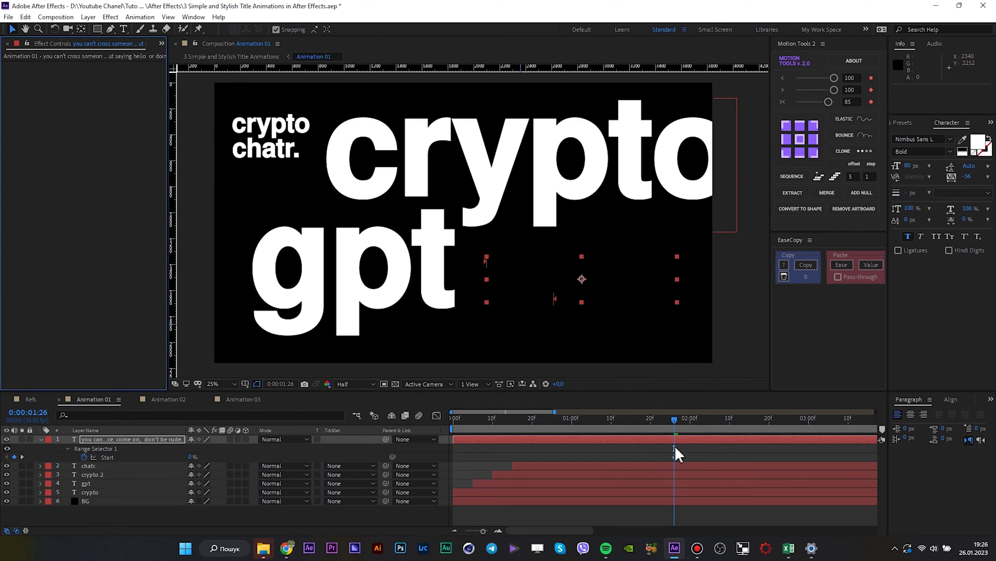
{"action": "left_click", "coordinate": [107, 457]}
{"action": "left_click_drag", "start_coordinate": [675, 457], "coordinate": [455, 458]}
{"action": "left_click", "coordinate": [453, 418]}
{"action": "left_click", "coordinate": [690, 420]}
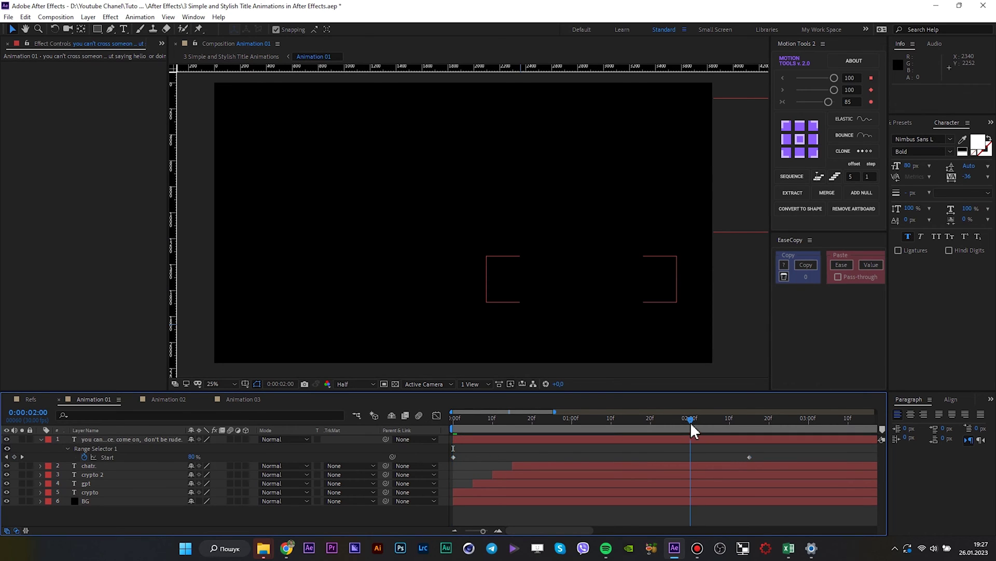
{"action": "left_click_drag", "start_coordinate": [749, 457], "coordinate": [443, 466]}
{"action": "left_click", "coordinate": [477, 465]}
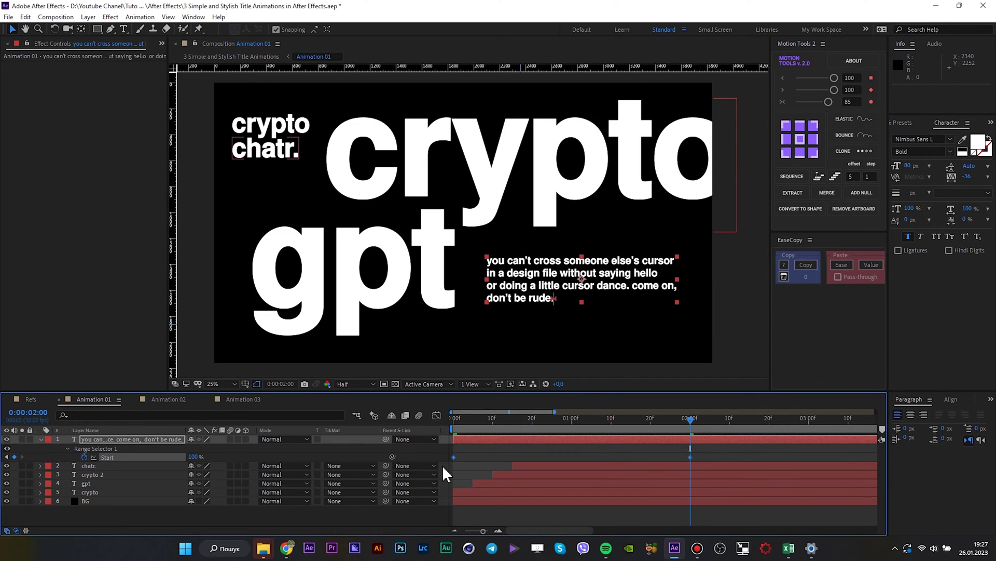
Step: Ease both Range Selector Start keyframes in and out at 100
{"action": "mouse_move", "coordinate": [829, 103]}
{"action": "left_mouse_down"}
{"action": "mouse_move", "coordinate": [861, 104]}
{"action": "mouse_move", "coordinate": [838, 104]}
{"action": "left_mouse_up"}
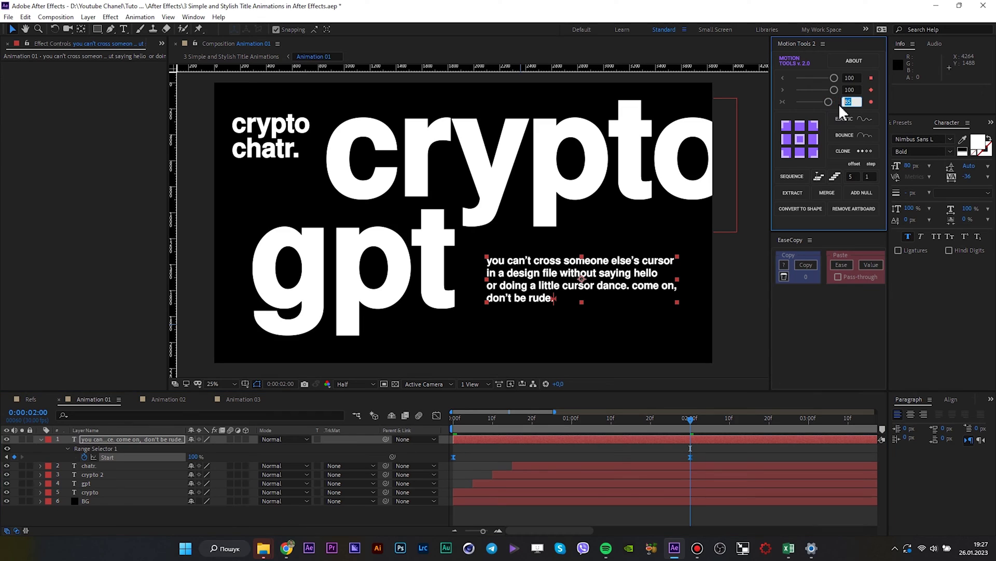
{"action": "left_click", "coordinate": [714, 446]}
{"action": "key", "text": "minus"}
Step: Shorten the work area to end shortly after the typewriter animation and preview it
{"action": "left_click", "coordinate": [679, 421]}
{"action": "key", "text": "n"}
{"action": "key", "text": "space"}
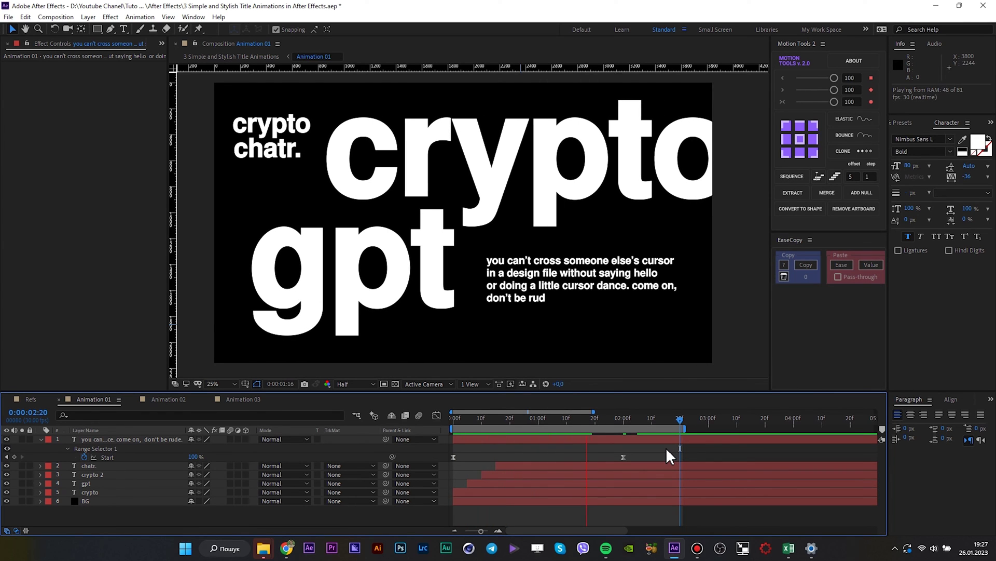
{"action": "key", "text": "space"}
{"action": "key", "text": "n"}
{"action": "key", "text": "space"}
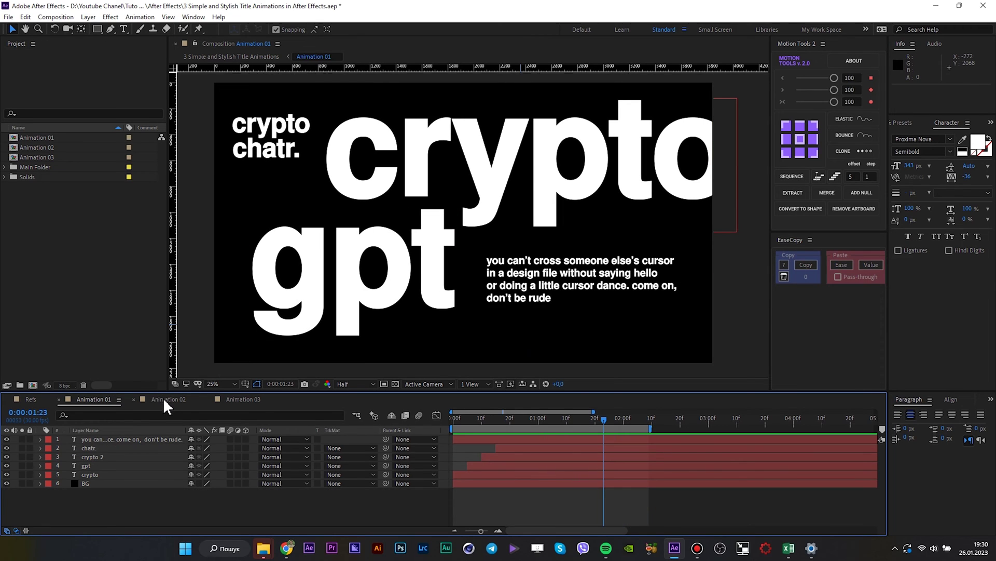
Step: Open the Animation 02 composition and add a text layer reading motionram
{"action": "left_click", "coordinate": [165, 399]}
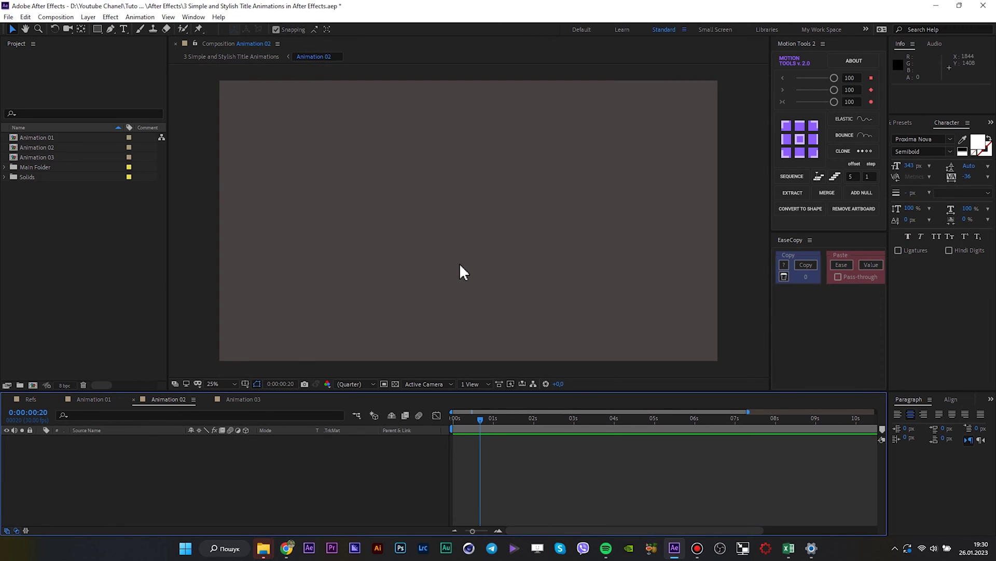
{"action": "left_click", "coordinate": [131, 29]}
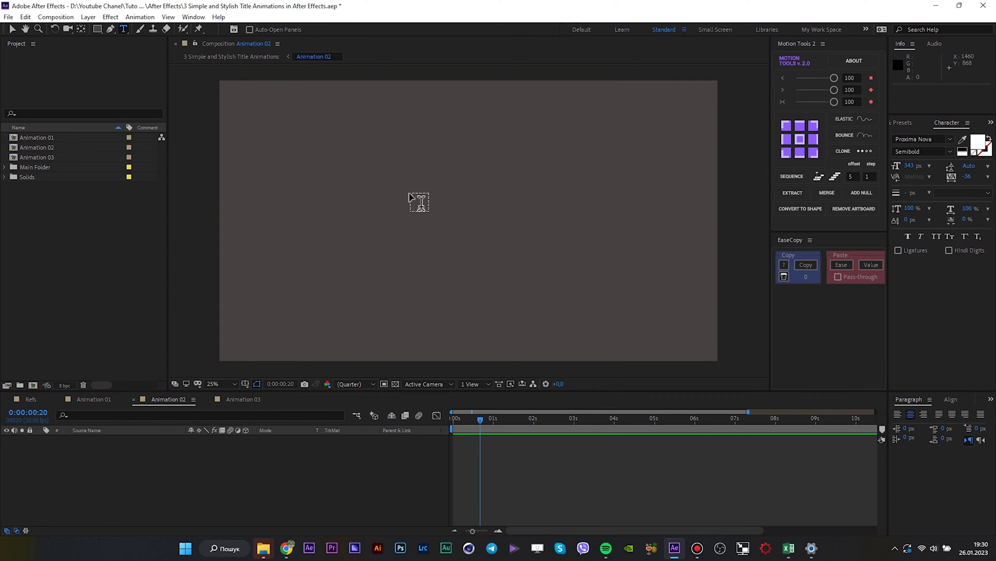
{"action": "left_click", "coordinate": [408, 190]}
{"action": "type", "text": "motionram"}
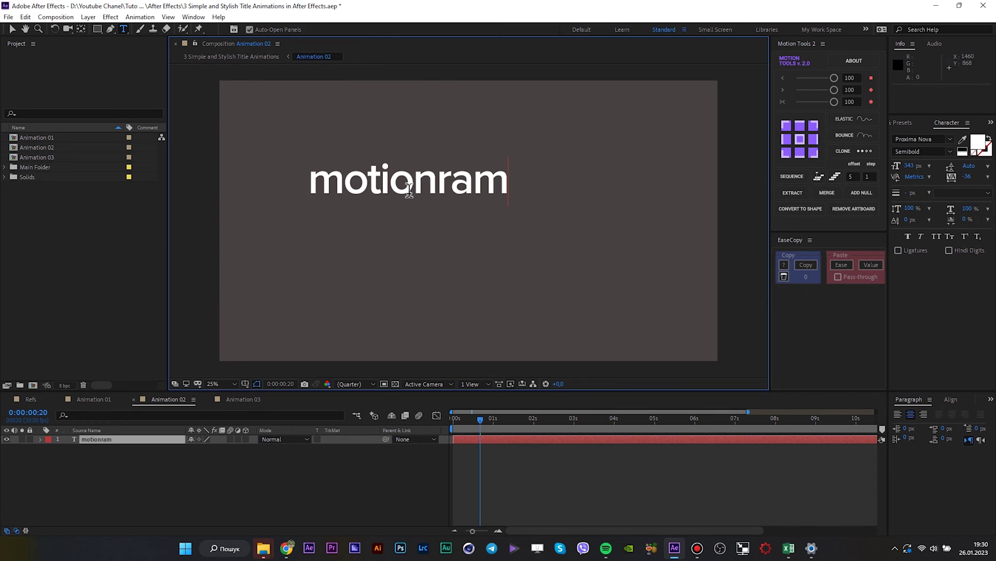
Step: Center the text layer's anchor point and position in the composition, and shorten its text to motion
{"action": "key", "text": "ctrl+a"}
{"action": "key", "text": "ctrl+alt+Home"}
{"action": "key", "text": "ctrl+Home"}
{"action": "left_click", "coordinate": [527, 224]}
{"action": "left_click_drag", "start_coordinate": [507, 220], "coordinate": [612, 229]}
{"action": "key", "text": "BackSpace"}
{"action": "key", "text": "Escape"}
{"action": "key", "text": "v"}
Step: Set the motion text to a 400 px font size and the Thin style
{"action": "left_click", "coordinate": [911, 166]}
{"action": "type", "text": "500"}
{"action": "key", "text": "Return"}
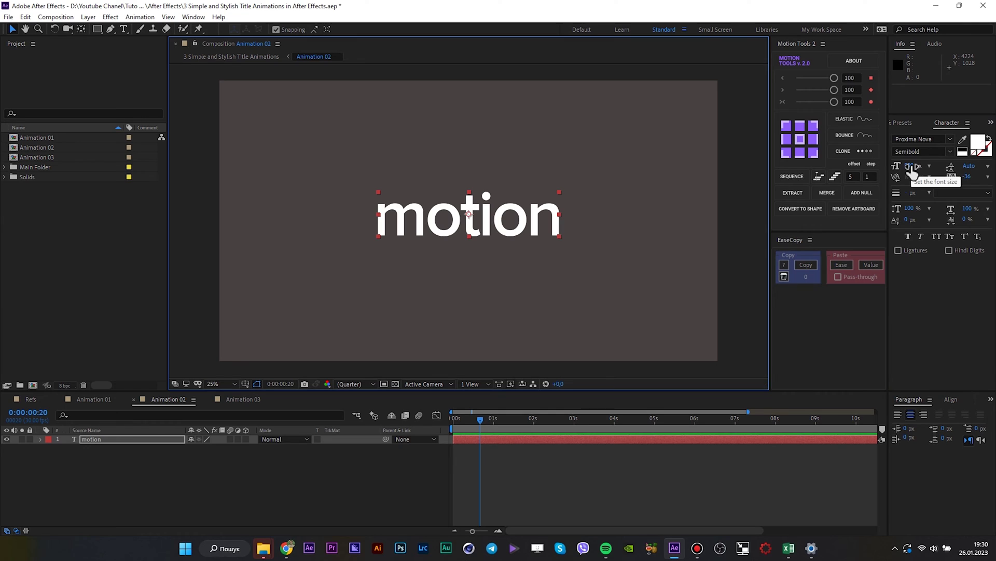
{"action": "type", "text": "400"}
{"action": "key", "text": "Return"}
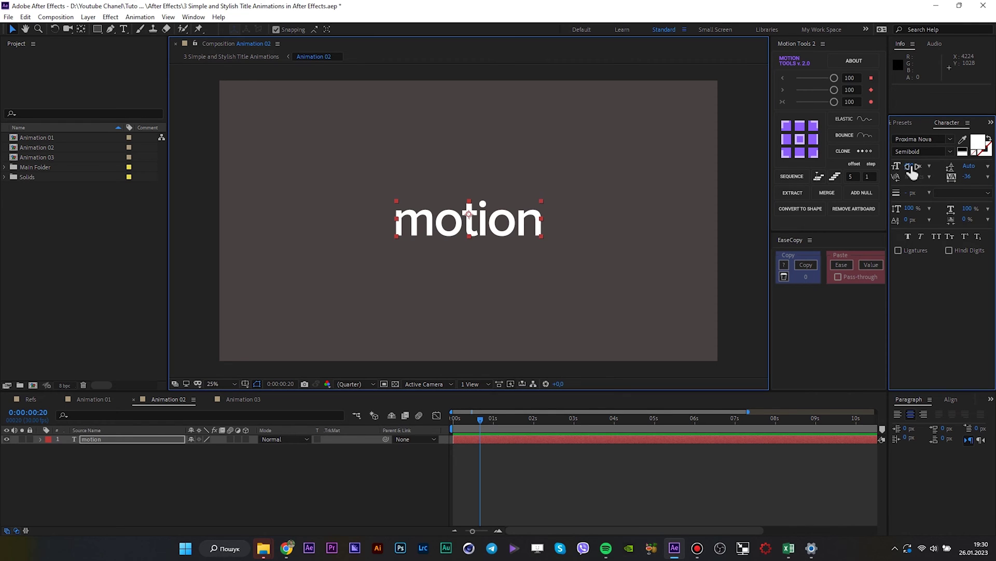
{"action": "left_click", "coordinate": [948, 152]}
{"action": "left_click", "coordinate": [913, 163]}
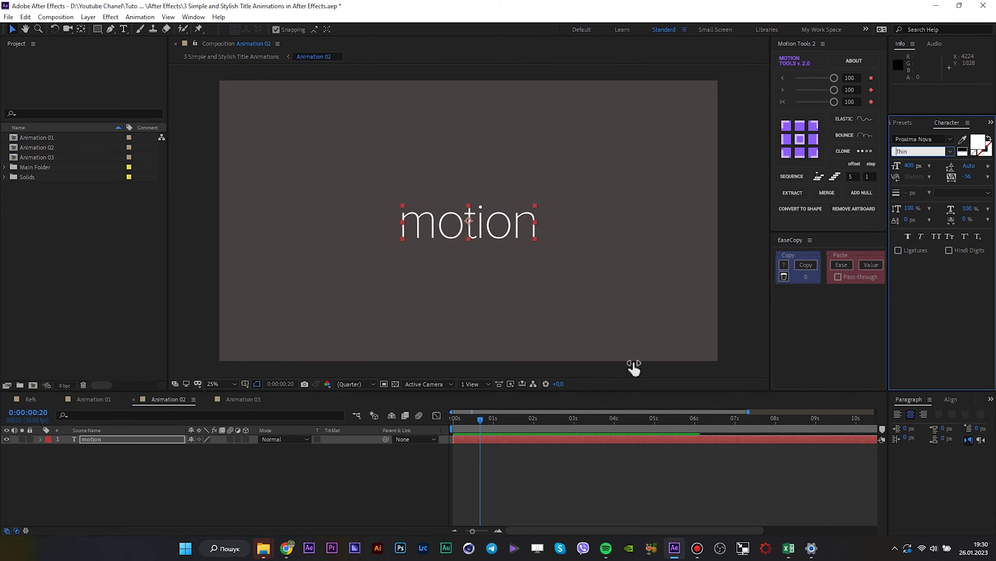
Step: Split the motion layer at frame 2 and set the new part's font style to Light
{"action": "scroll", "coordinate": [453, 464], "scroll_direction": "up", "scroll_amount": 4}
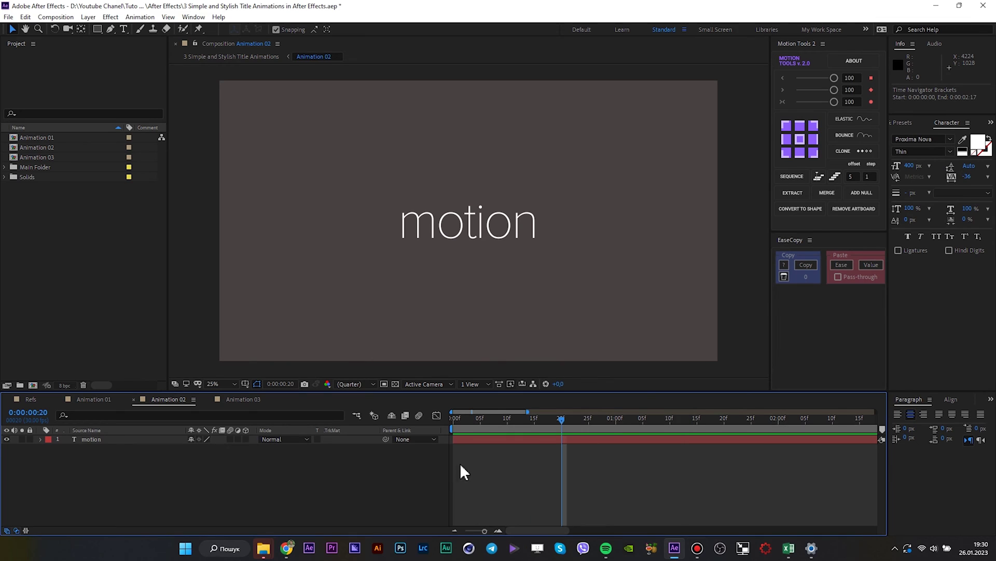
{"action": "scroll", "coordinate": [462, 469], "scroll_direction": "up", "scroll_amount": 2}
{"action": "scroll", "coordinate": [502, 479], "scroll_direction": "up", "scroll_amount": 2}
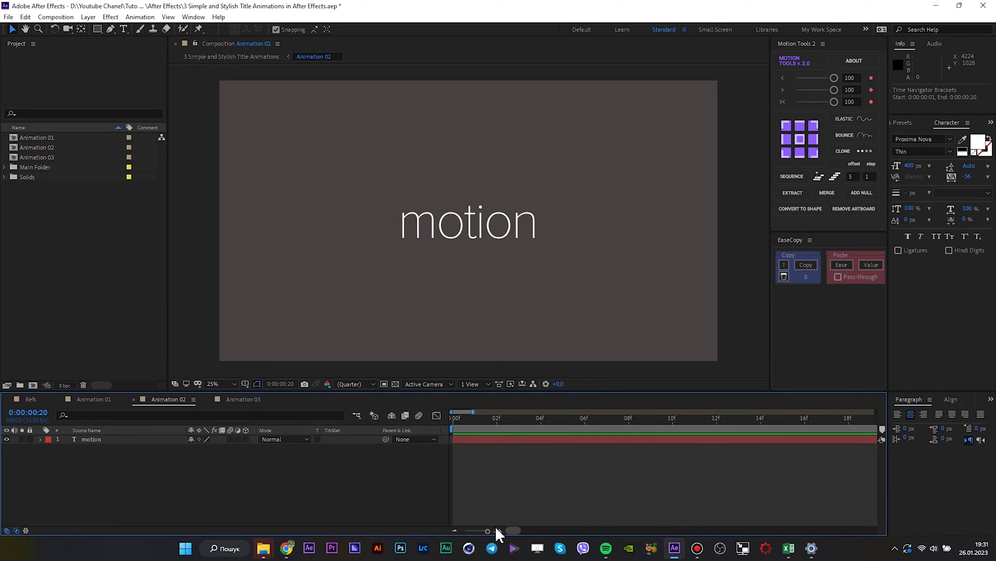
{"action": "left_click", "coordinate": [498, 423]}
{"action": "left_click", "coordinate": [498, 438]}
{"action": "key", "text": "ctrl+shift+d"}
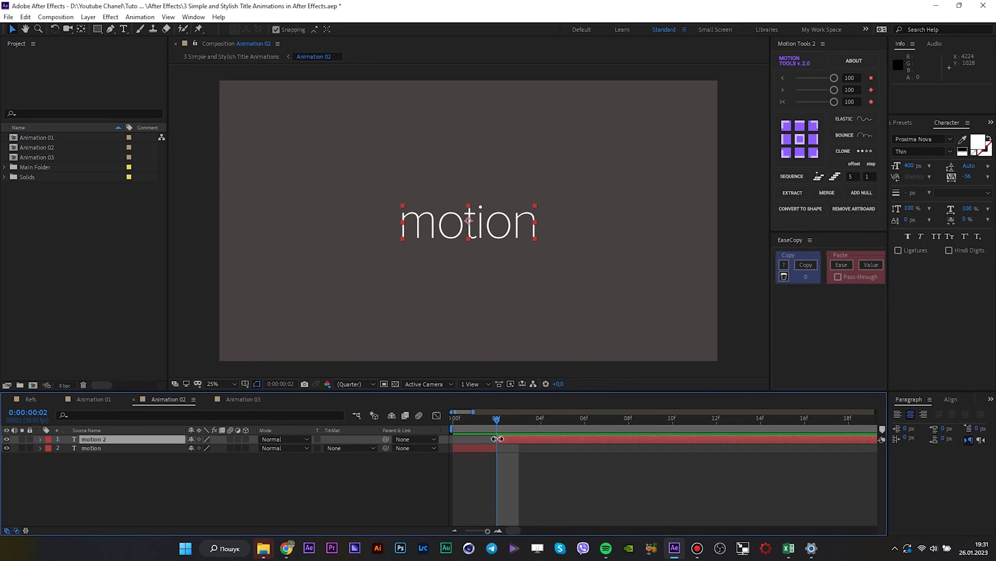
{"action": "left_click", "coordinate": [948, 151]}
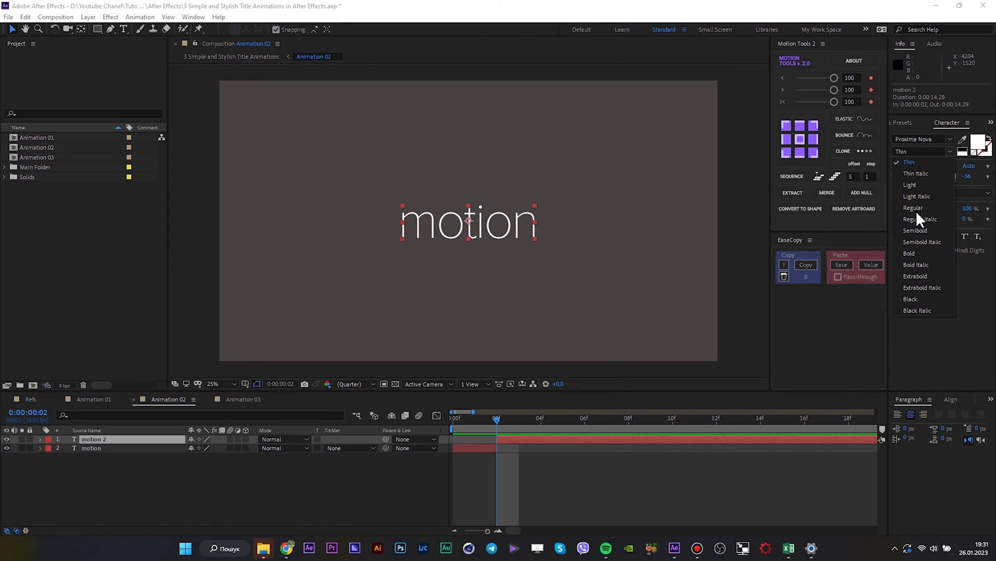
{"action": "left_click", "coordinate": [916, 185]}
Step: Split the Light motion layer at frame 4 and set the new part's font style to Regular
{"action": "left_click", "coordinate": [540, 429]}
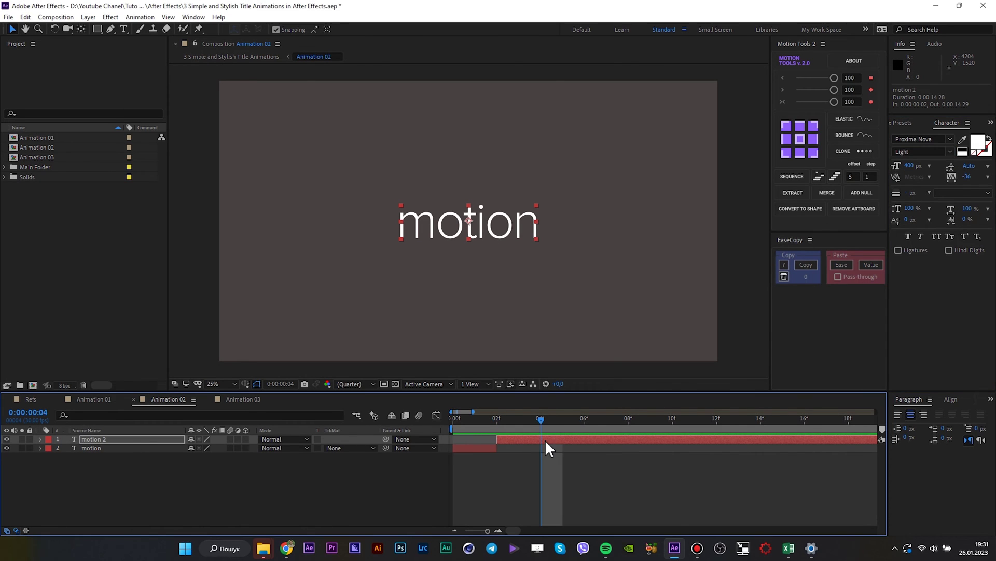
{"action": "key", "text": "ctrl+shift+d"}
{"action": "left_click", "coordinate": [935, 151]}
{"action": "left_click", "coordinate": [919, 218]}
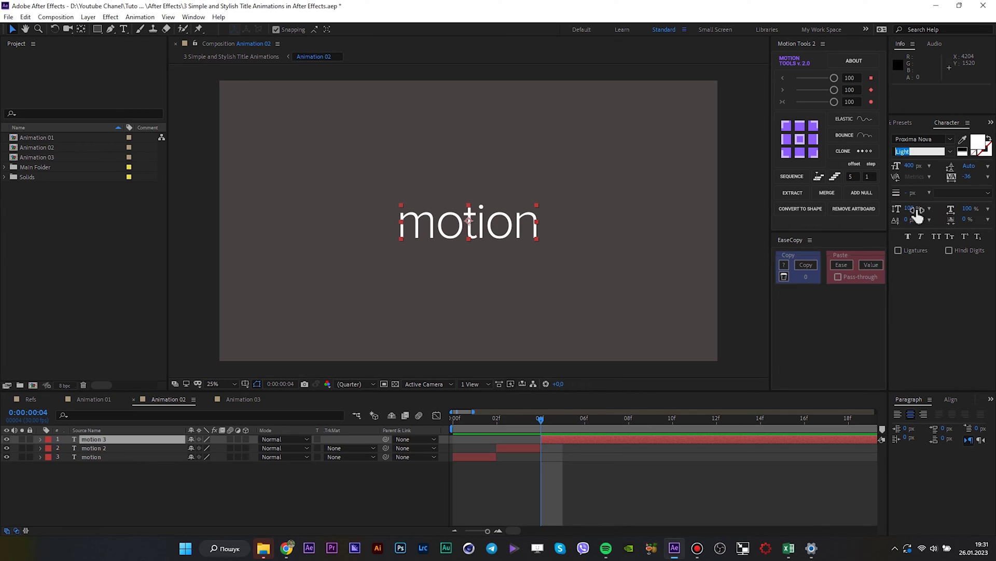
Step: Split the newest motion layer at frame 6 and set the new part's font style to Semibold
{"action": "left_click", "coordinate": [588, 430]}
{"action": "key", "text": "ctrl+shift+d"}
{"action": "left_click", "coordinate": [934, 152]}
{"action": "left_click", "coordinate": [930, 207]}
Step: Split the Semibold motion layer at frame 8 and set the new part's font style to Bold
{"action": "left_click", "coordinate": [629, 419]}
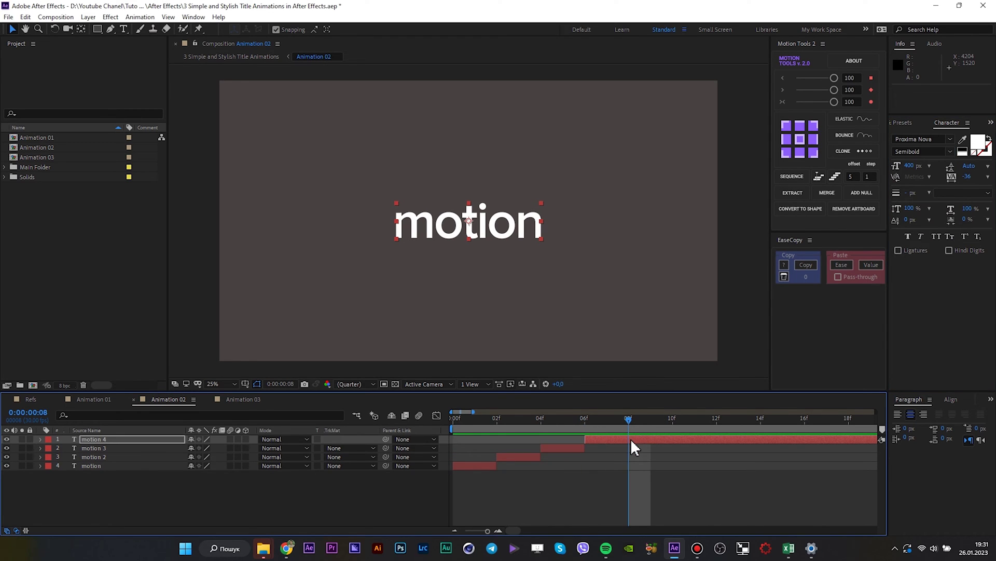
{"action": "key", "text": "ctrl+shift+d"}
{"action": "left_click", "coordinate": [952, 150]}
{"action": "left_click", "coordinate": [935, 221]}
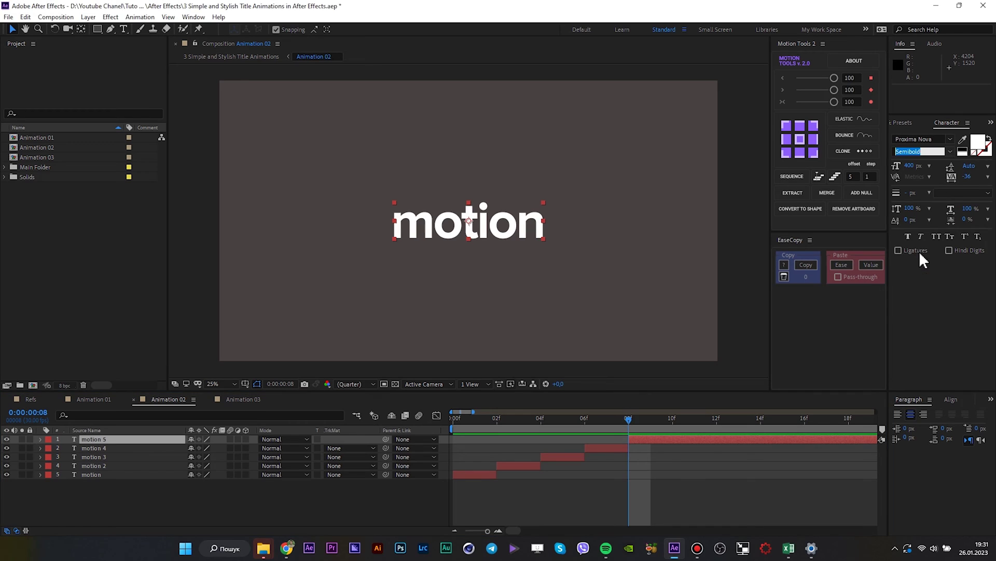
Step: Split the Bold motion layer at frame 10 and set the new part's font style to Extrabold
{"action": "left_click", "coordinate": [673, 422]}
{"action": "key", "text": "ctrl+shift+d"}
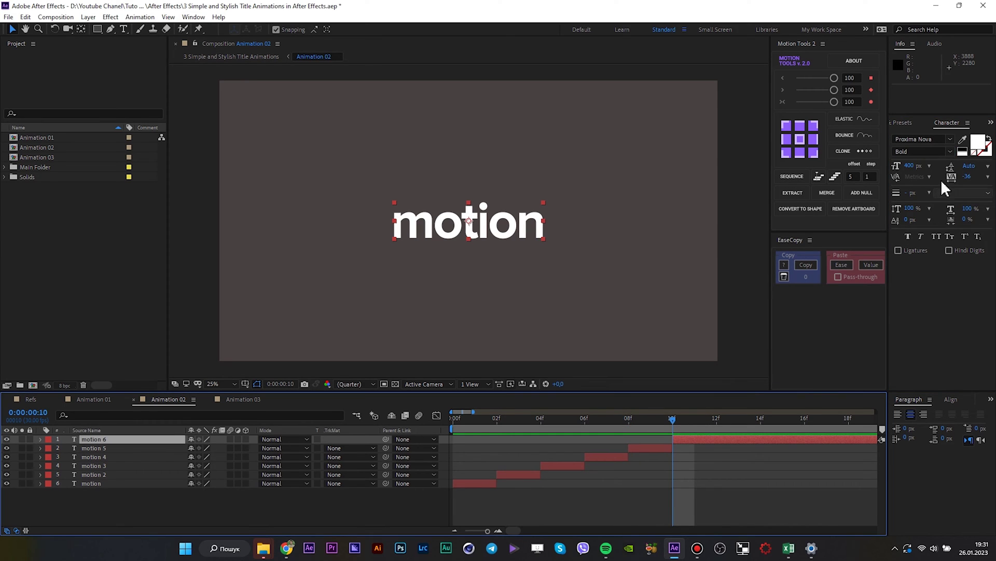
{"action": "left_click", "coordinate": [949, 153]}
{"action": "left_click", "coordinate": [914, 276]}
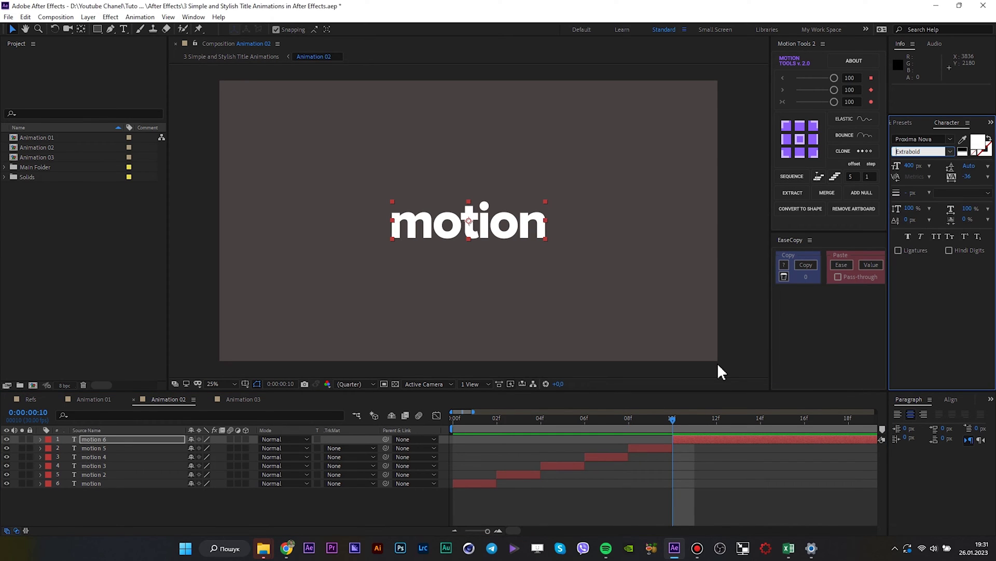
Step: Split the Extrabold motion layer at frame 12 and set the new part's font style to Black
{"action": "left_click", "coordinate": [716, 426]}
{"action": "key", "text": "ctrl+shift+d"}
{"action": "left_click", "coordinate": [949, 152]}
{"action": "left_click", "coordinate": [920, 298]}
{"action": "left_click", "coordinate": [756, 463]}
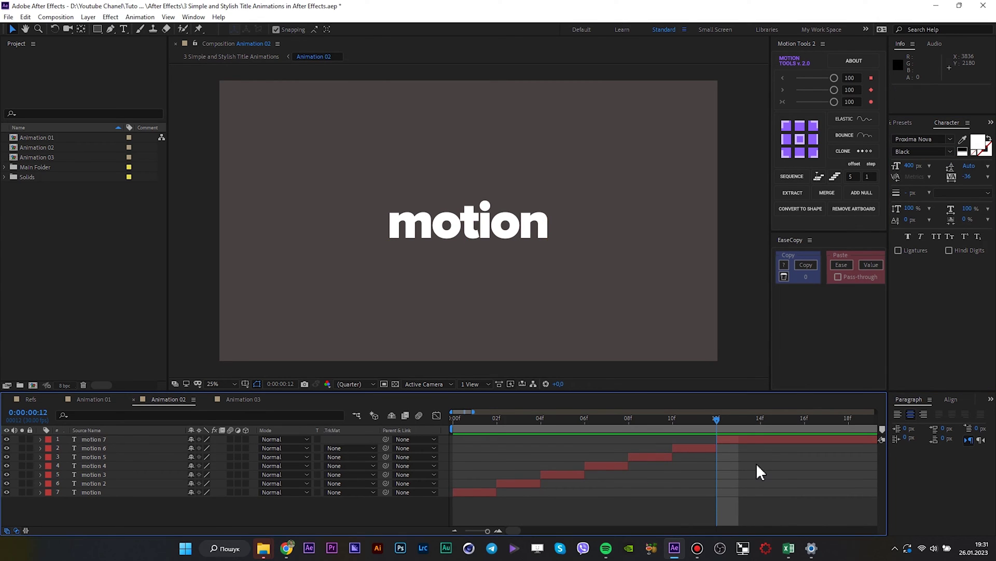
Step: Split the Black motion layer at frame 14 and delete the remaining part after it
{"action": "left_click", "coordinate": [760, 426]}
{"action": "left_click", "coordinate": [761, 436]}
{"action": "key", "text": "ctrl+shift+d"}
{"action": "key", "text": "Delete"}
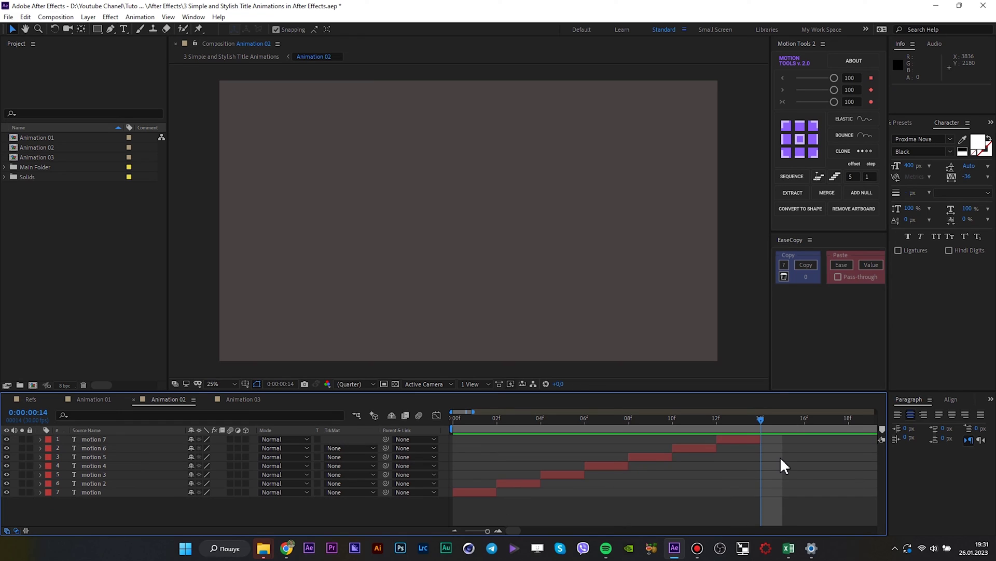
Step: Preview the font weight animation from the start of the composition
{"action": "left_click_drag", "start_coordinate": [768, 435], "coordinate": [447, 435]}
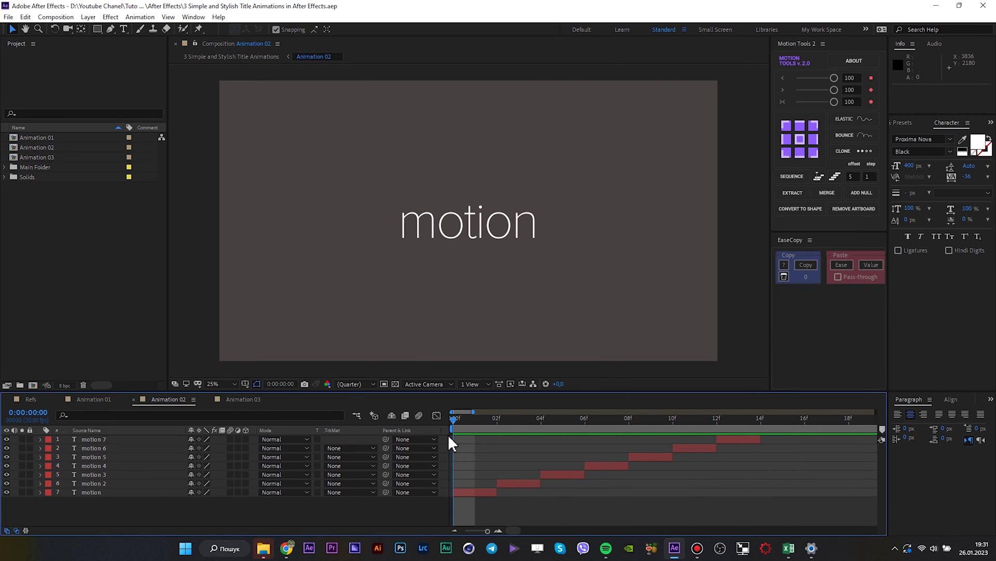
{"action": "key", "text": "space"}
{"action": "scroll", "coordinate": [530, 462], "scroll_direction": "down", "scroll_amount": 4}
{"action": "scroll", "coordinate": [494, 492], "scroll_direction": "up", "scroll_amount": 1}
{"action": "left_click_drag", "start_coordinate": [554, 531], "coordinate": [447, 522]}
{"action": "scroll", "coordinate": [475, 506], "scroll_direction": "up", "scroll_amount": 1}
Step: Pre-compose all seven motion layers into a composition named Pre Comp 01, moving all attributes into it
{"action": "left_click_drag", "start_coordinate": [120, 506], "coordinate": [350, 441]}
{"action": "scroll", "coordinate": [532, 437], "scroll_direction": "up", "scroll_amount": 1}
{"action": "left_click_drag", "start_coordinate": [550, 424], "coordinate": [542, 422]}
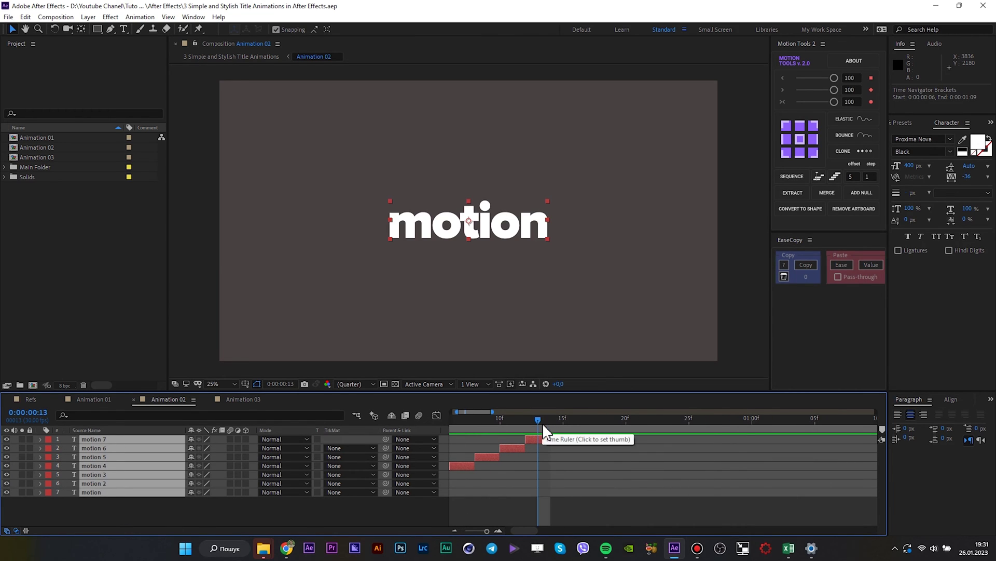
{"action": "key", "text": "ctrl+shift+c"}
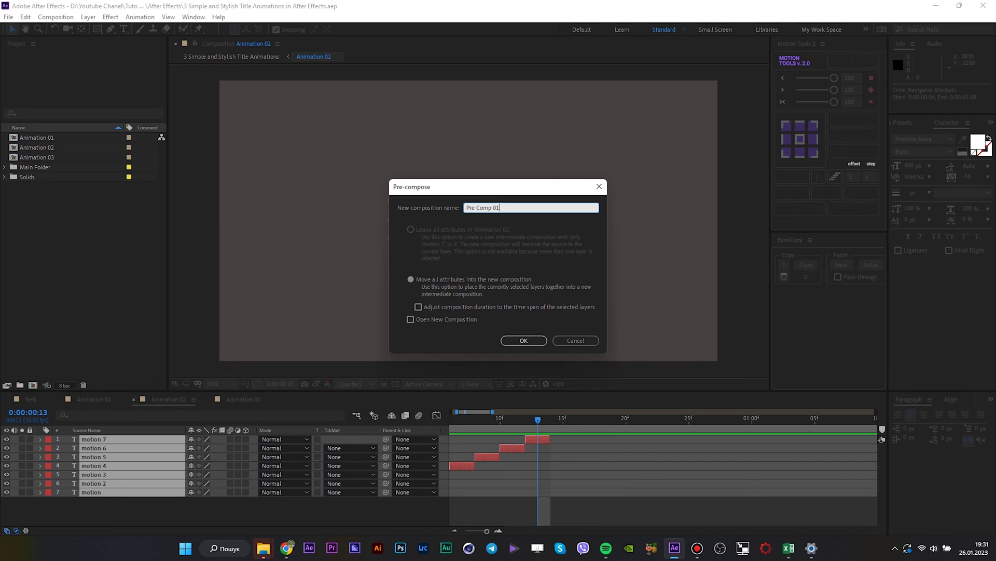
{"action": "type", "text": "Pre Comp 01"}
{"action": "key", "text": "Return"}
Step: Open Pre Comp 01, end its work area where the last motion layer ends, and trim the composition to it
{"action": "double_click", "coordinate": [554, 440]}
{"action": "scroll", "coordinate": [503, 460], "scroll_direction": "up", "scroll_amount": 4}
{"action": "key", "text": "n"}
{"action": "right_click", "coordinate": [525, 432]}
{"action": "left_click", "coordinate": [552, 462]}
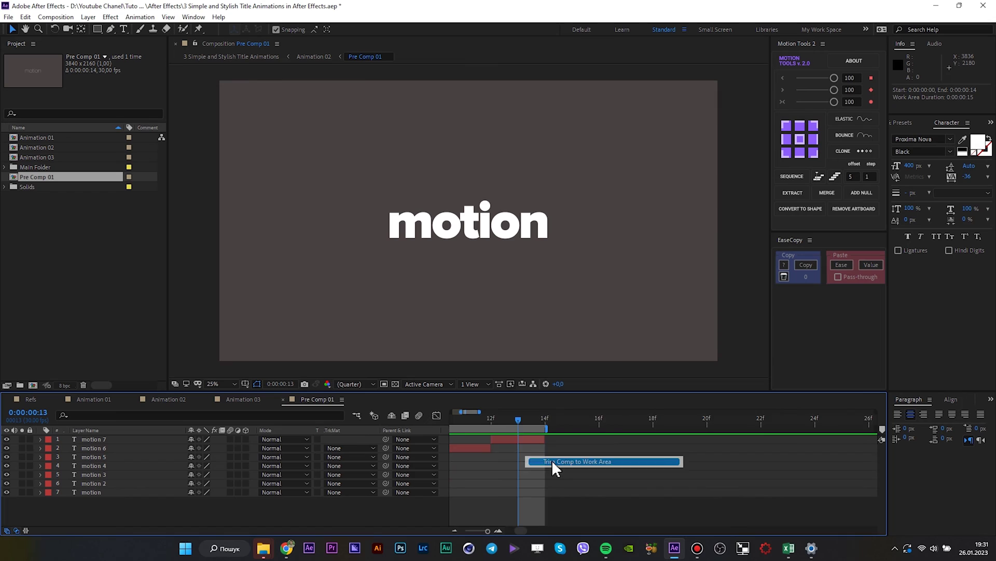
Step: Duplicate the Pre Comp 01 layer in Animation 02 and move the copy directly after the original, at frame 14
{"action": "left_click", "coordinate": [172, 401]}
{"action": "scroll", "coordinate": [538, 458], "scroll_direction": "down", "scroll_amount": 5}
{"action": "left_click_drag", "start_coordinate": [537, 526], "coordinate": [530, 527]}
{"action": "left_click", "coordinate": [485, 440]}
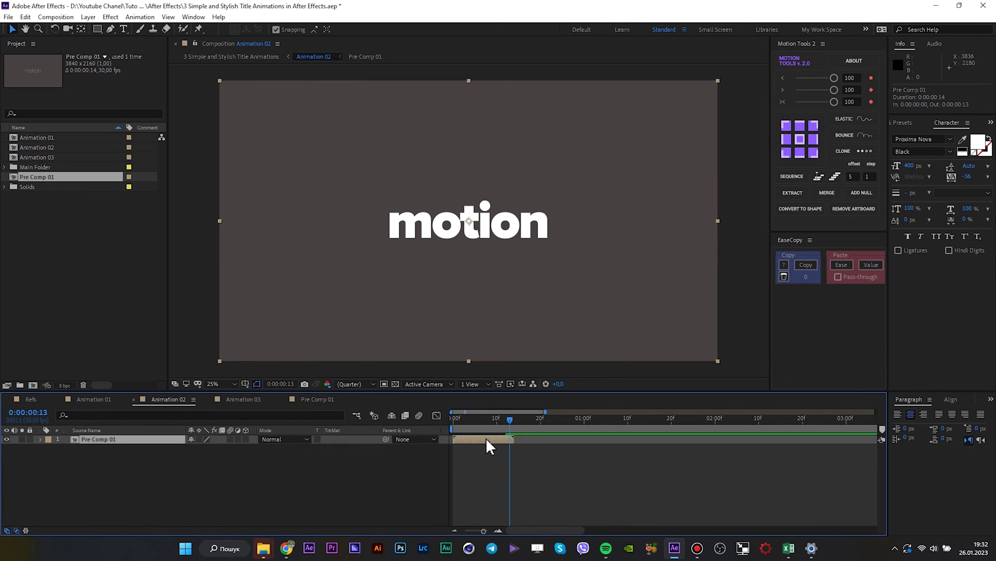
{"action": "key", "text": "ctrl+d"}
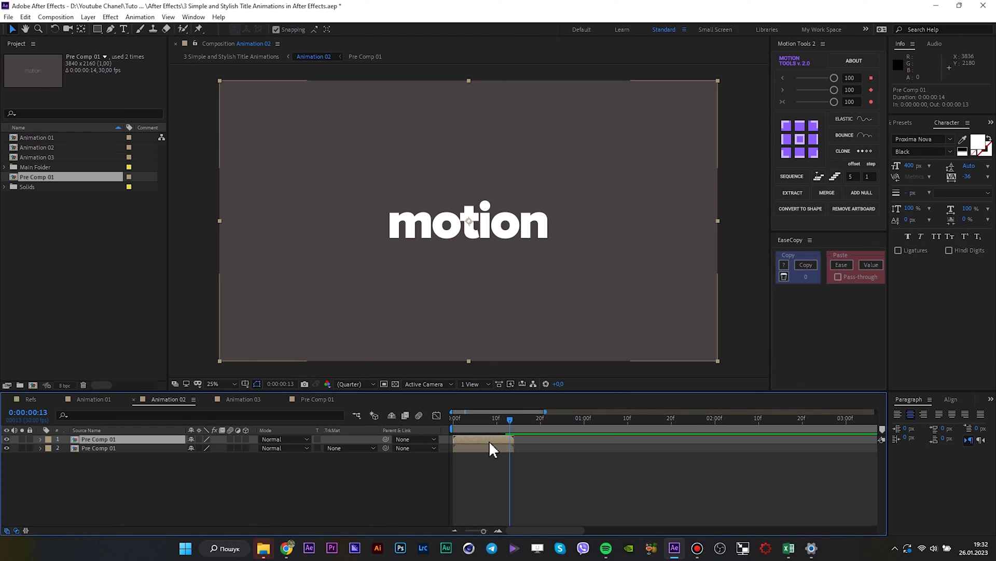
{"action": "left_click_drag", "start_coordinate": [477, 441], "coordinate": [515, 440]}
Step: Time-reverse the duplicated Pre Comp 01 layer
{"action": "scroll", "coordinate": [512, 447], "scroll_direction": "up", "scroll_amount": 1}
{"action": "scroll", "coordinate": [525, 445], "scroll_direction": "up", "scroll_amount": 2}
{"action": "scroll", "coordinate": [518, 441], "scroll_direction": "down", "scroll_amount": 1}
{"action": "right_click", "coordinate": [516, 443]}
{"action": "mouse_move", "coordinate": [599, 211]}
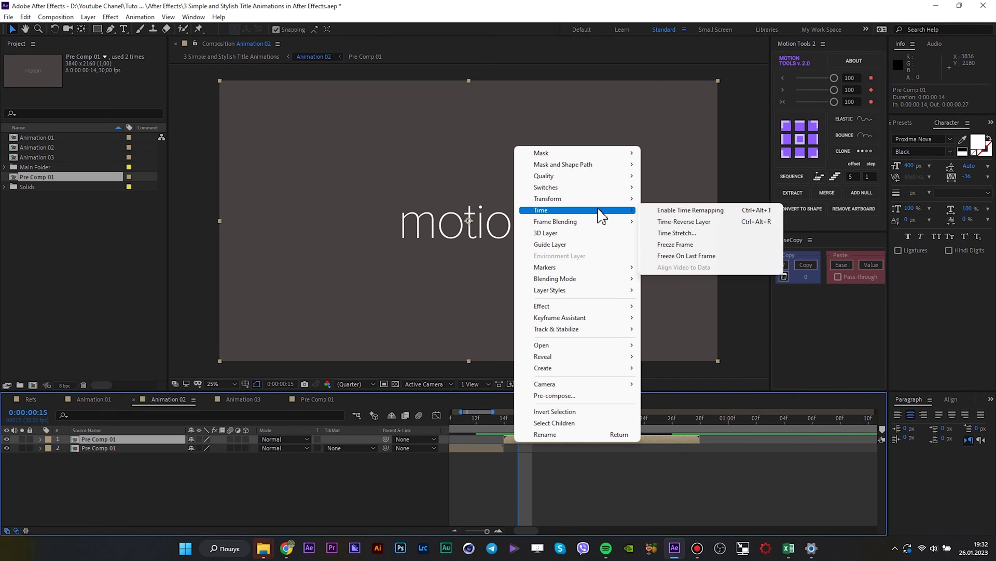
{"action": "left_click", "coordinate": [680, 222]}
{"action": "scroll", "coordinate": [519, 451], "scroll_direction": "down", "scroll_amount": 3}
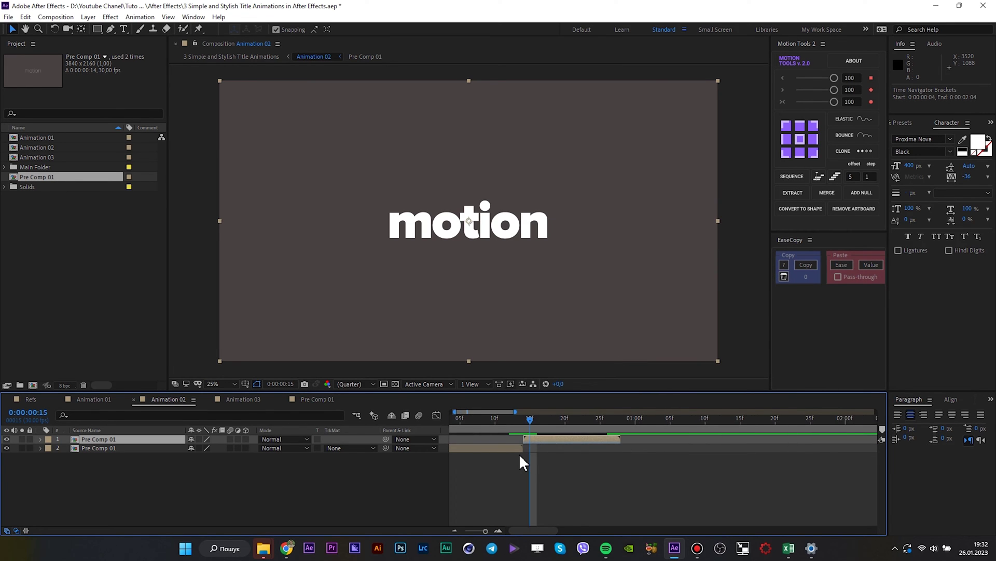
Step: Preview Animation 02 from the first frame to check how the forward and reversed Pre Comp 01 layers play together
{"action": "key", "text": "space"}
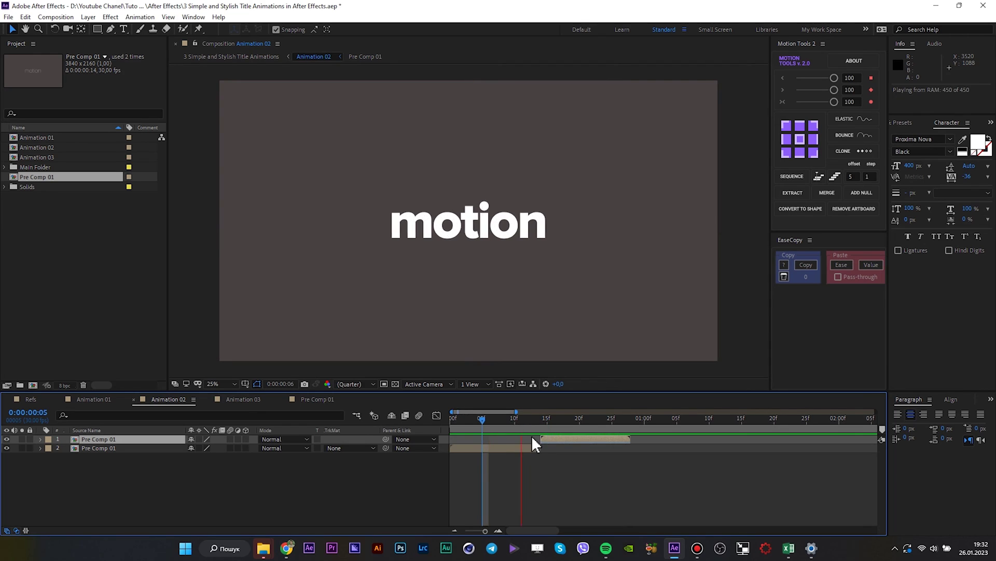
{"action": "scroll", "coordinate": [531, 437], "scroll_direction": "down", "scroll_amount": 2}
{"action": "left_click_drag", "start_coordinate": [499, 419], "coordinate": [453, 420]}
{"action": "key", "text": "space"}
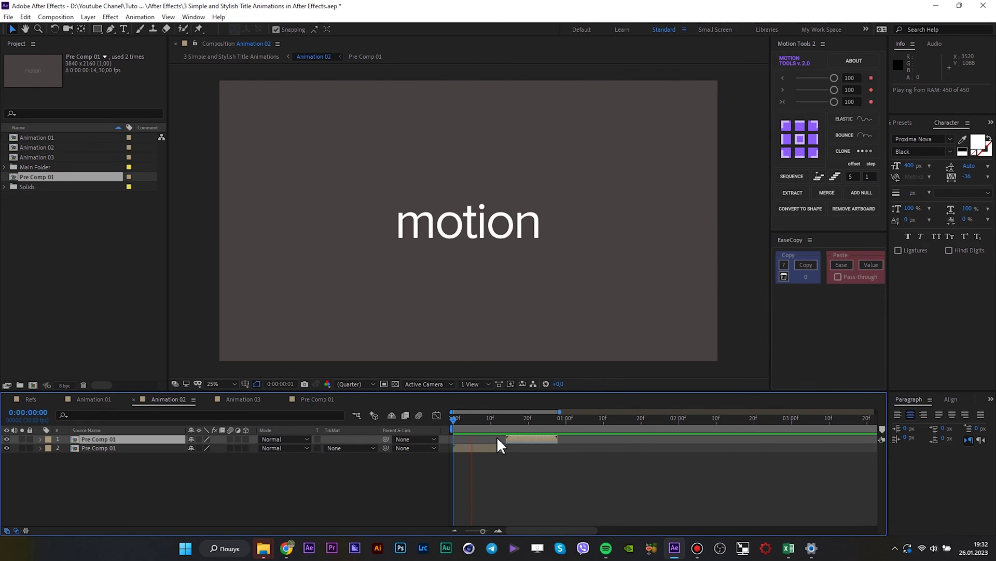
{"action": "key", "text": "space"}
Step: Duplicate both Pre Comp 01 layers, stack the copies above the originals, and start them where the originals end
{"action": "left_click", "coordinate": [499, 448]}
{"action": "left_click", "coordinate": [521, 438], "text": "shift"}
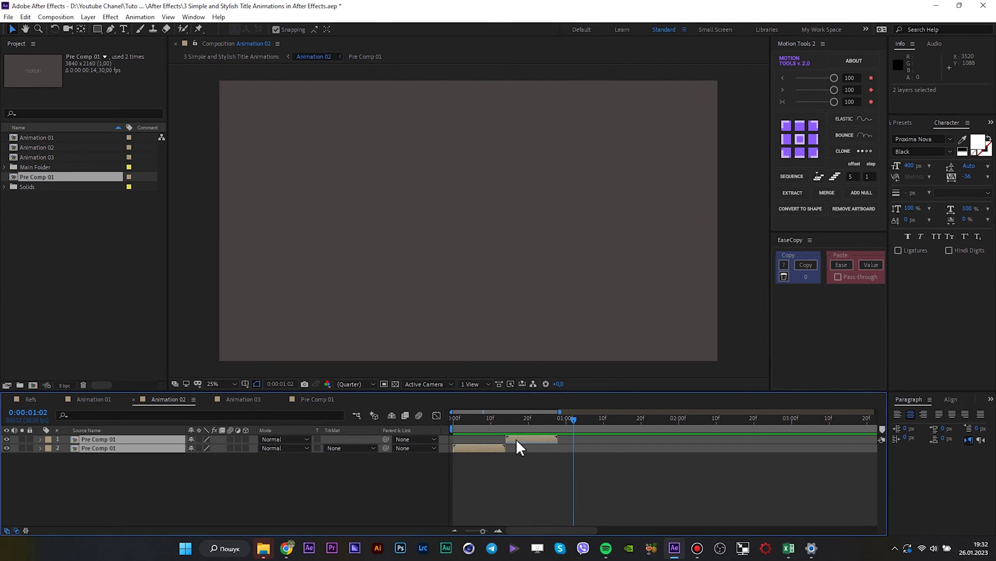
{"action": "key", "text": "ctrl+d"}
{"action": "left_click_drag", "start_coordinate": [126, 457], "coordinate": [115, 446]}
{"action": "left_click_drag", "start_coordinate": [491, 450], "coordinate": [588, 449]}
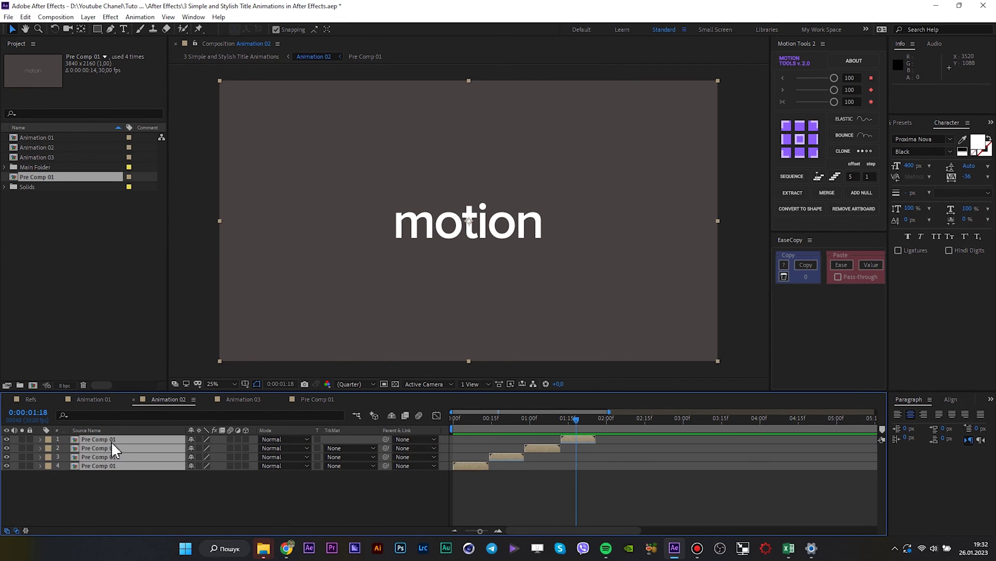
Step: Duplicate the four Pre Comp 01 layers, stack the copies on top, and place them directly after the fourth clip
{"action": "key", "text": "ctrl+d"}
{"action": "left_click_drag", "start_coordinate": [107, 456], "coordinate": [109, 442]}
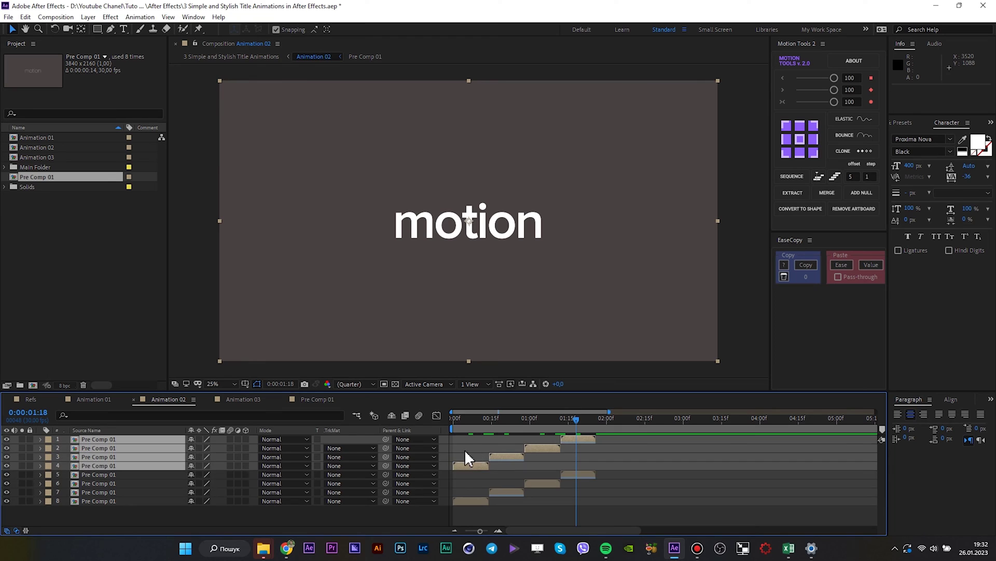
{"action": "key", "text": "ctrl+z"}
{"action": "left_click_drag", "start_coordinate": [471, 467], "coordinate": [612, 463]}
{"action": "scroll", "coordinate": [599, 471], "scroll_direction": "up", "scroll_amount": 1}
{"action": "scroll", "coordinate": [599, 472], "scroll_direction": "down", "scroll_amount": 4}
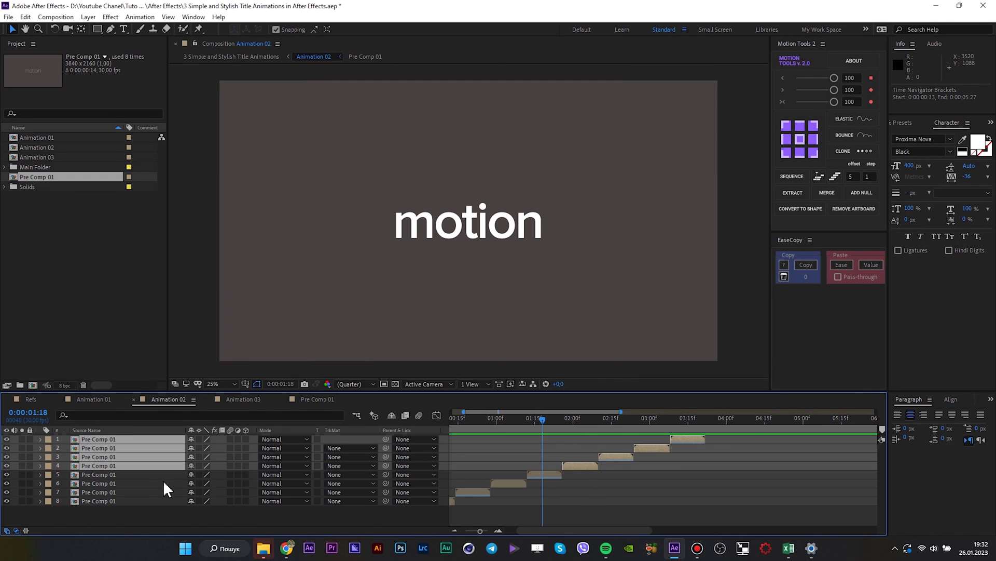
Step: Duplicate the top four Pre Comp 01 layers once more and place the copies after the eighth clip, starting at 0:00:03:22
{"action": "key", "text": "ctrl+d"}
{"action": "left_click_drag", "start_coordinate": [104, 455], "coordinate": [103, 446]}
{"action": "left_click_drag", "start_coordinate": [646, 449], "coordinate": [720, 463]}
{"action": "scroll", "coordinate": [721, 464], "scroll_direction": "up", "scroll_amount": 3}
{"action": "left_click_drag", "start_coordinate": [632, 466], "coordinate": [651, 466]}
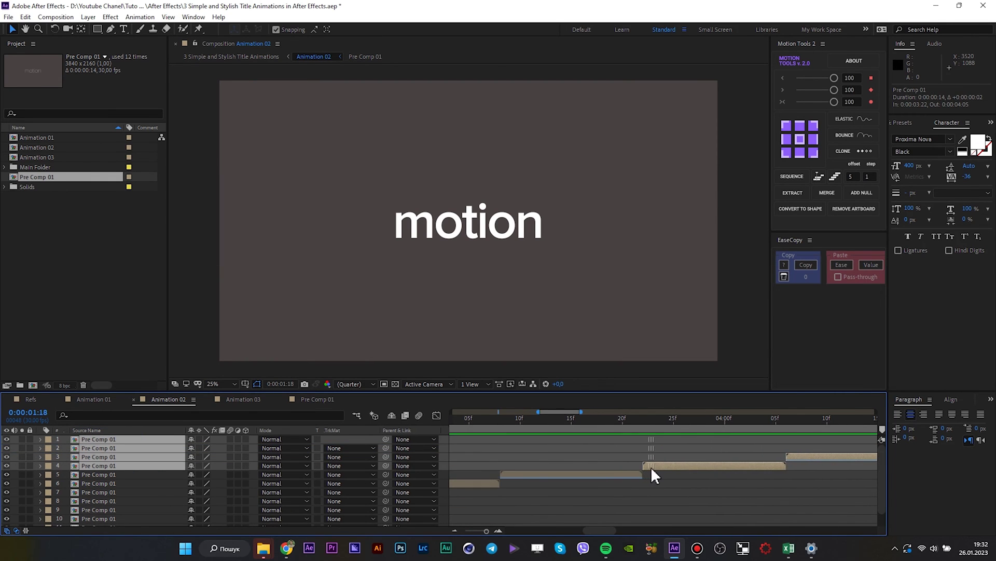
{"action": "scroll", "coordinate": [583, 464], "scroll_direction": "down", "scroll_amount": 3}
Step: End the Animation 02 work area at 0:00:05:17, on the last frame of the final Pre Comp 01 layer
{"action": "scroll", "coordinate": [657, 437], "scroll_direction": "up", "scroll_amount": 4}
{"action": "left_click_drag", "start_coordinate": [626, 424], "coordinate": [607, 425]}
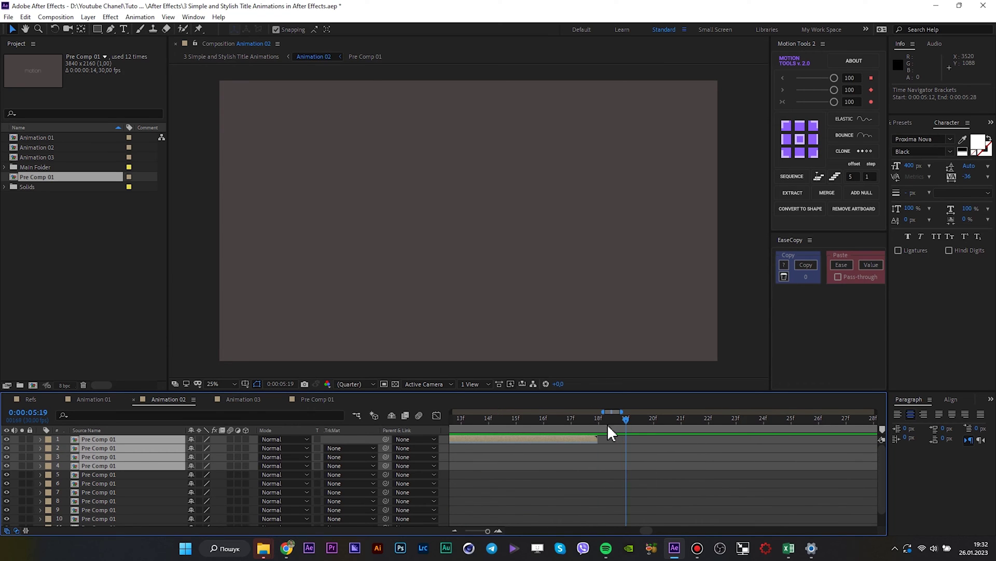
{"action": "left_click", "coordinate": [582, 425]}
{"action": "scroll", "coordinate": [605, 461], "scroll_direction": "down", "scroll_amount": 5}
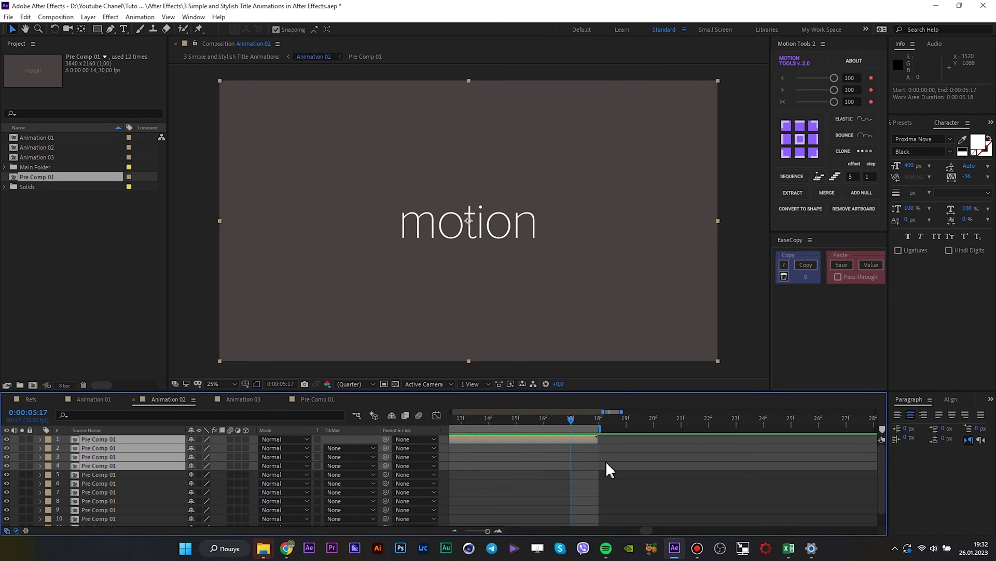
Step: Play the whole work area from the first frame to check the repeating font-weight cycle
{"action": "key", "text": "Home"}
{"action": "key", "text": "space"}
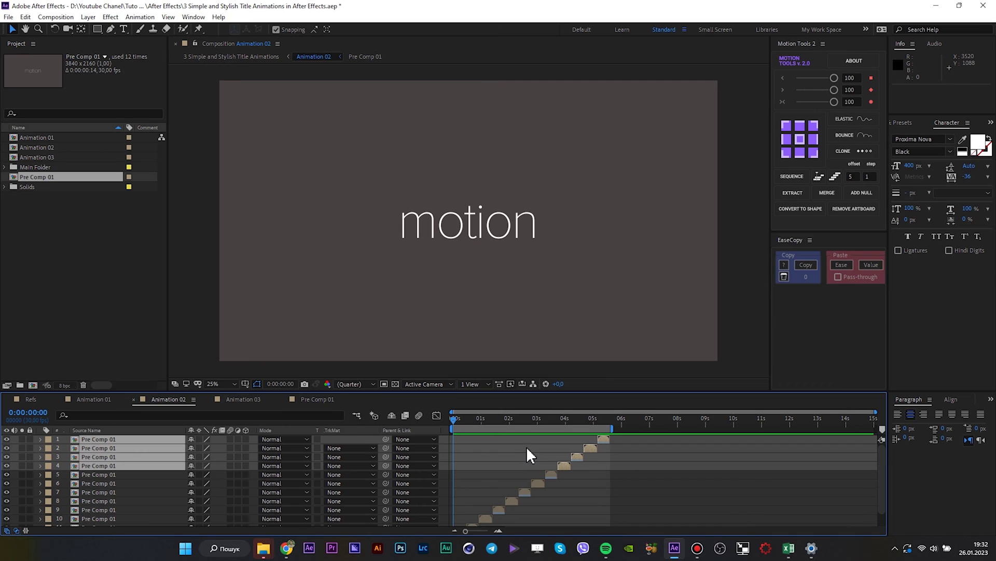
{"action": "left_click_drag", "start_coordinate": [597, 422], "coordinate": [457, 427]}
{"action": "key", "text": "space"}
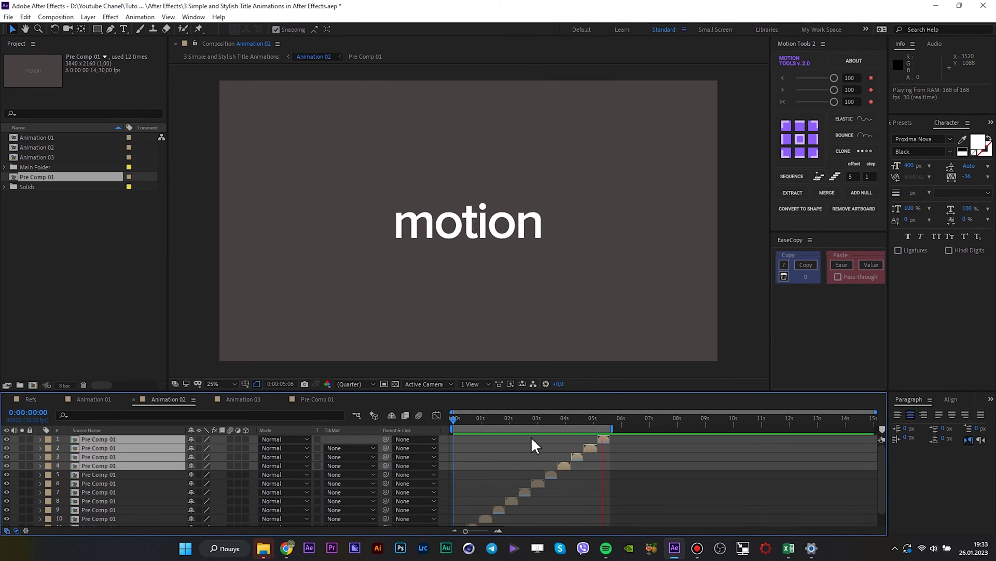
{"action": "left_click", "coordinate": [528, 437]}
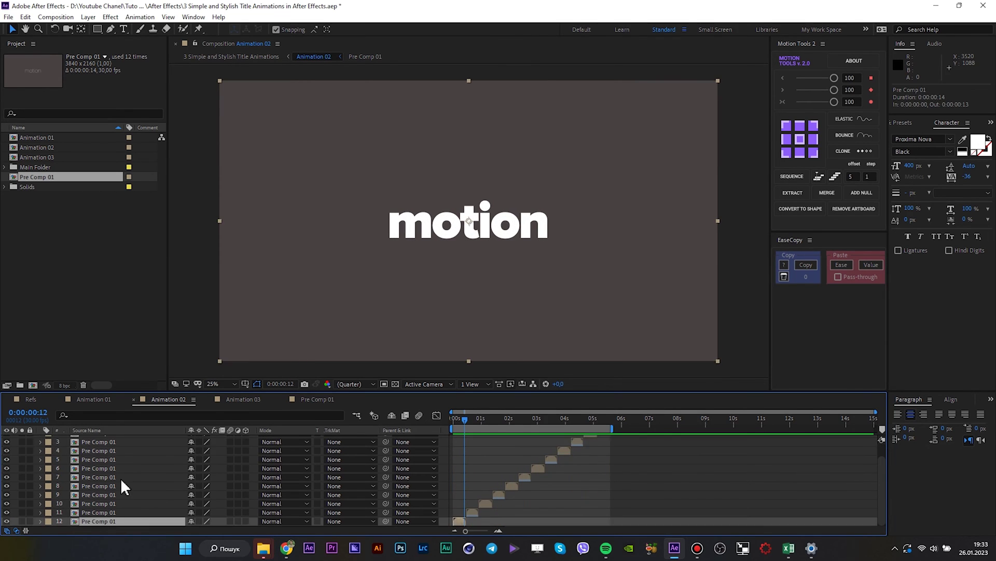
Step: Pre-compose all twelve Pre Comp 01 layers into a composition named Text Animation 02, moving all attributes into it
{"action": "key", "text": "ctrl+a"}
{"action": "key", "text": "ctrl+shift+c"}
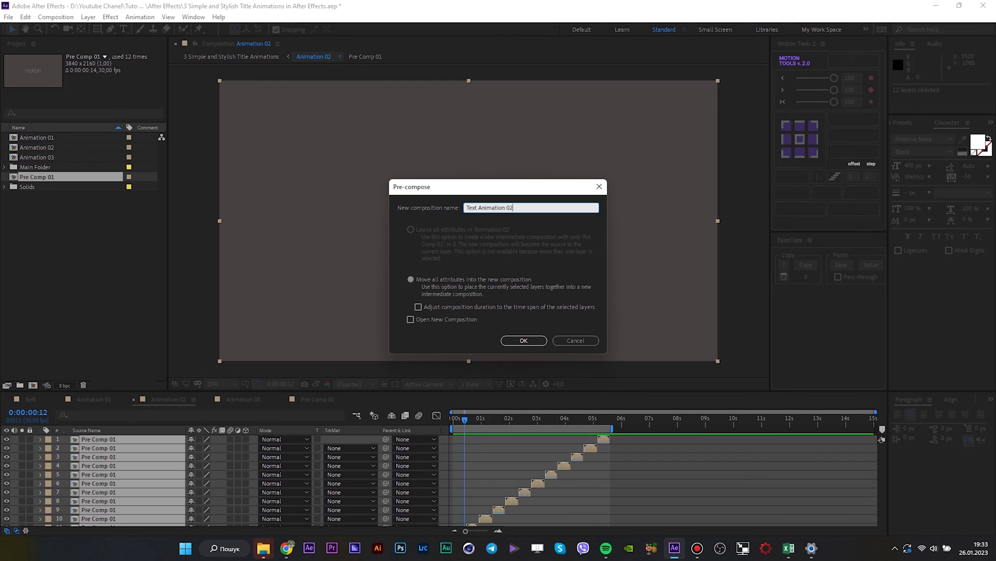
{"action": "key", "text": "Return"}
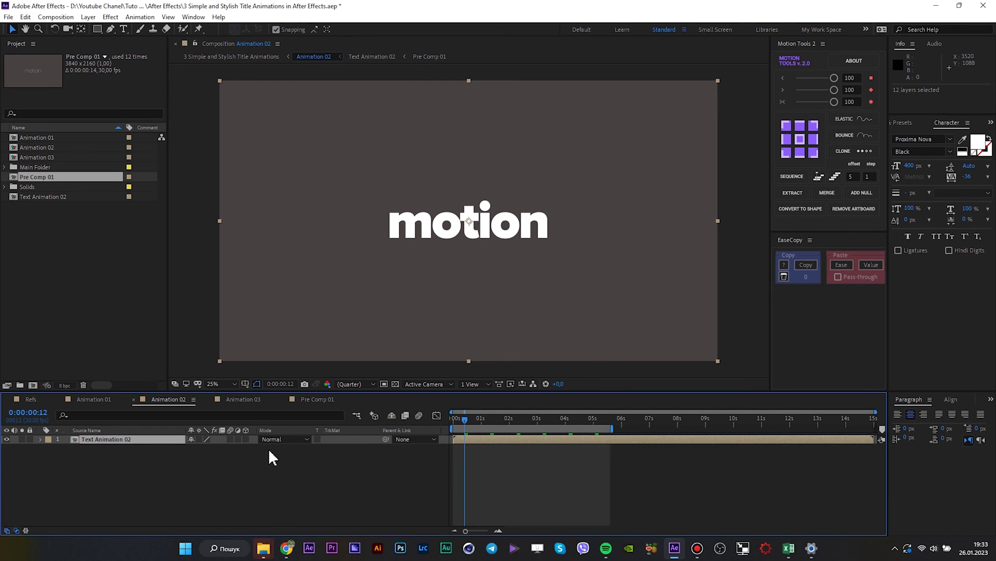
Step: Open Text Animation 02, trim the composition to its work area, and return to Animation 02
{"action": "double_click", "coordinate": [474, 440]}
{"action": "right_click", "coordinate": [593, 430]}
{"action": "left_click", "coordinate": [615, 458]}
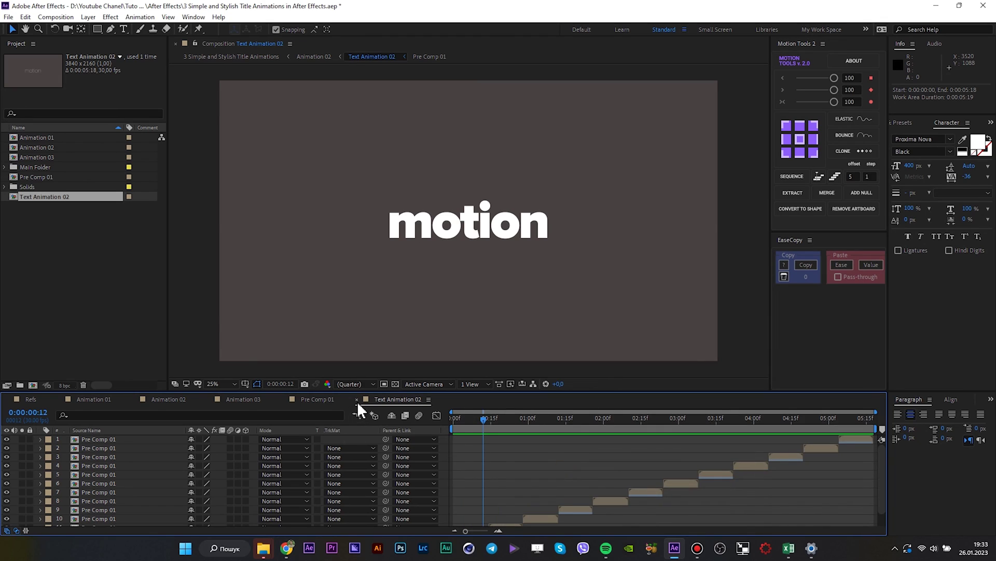
{"action": "left_click", "coordinate": [169, 399]}
{"action": "left_click", "coordinate": [510, 478]}
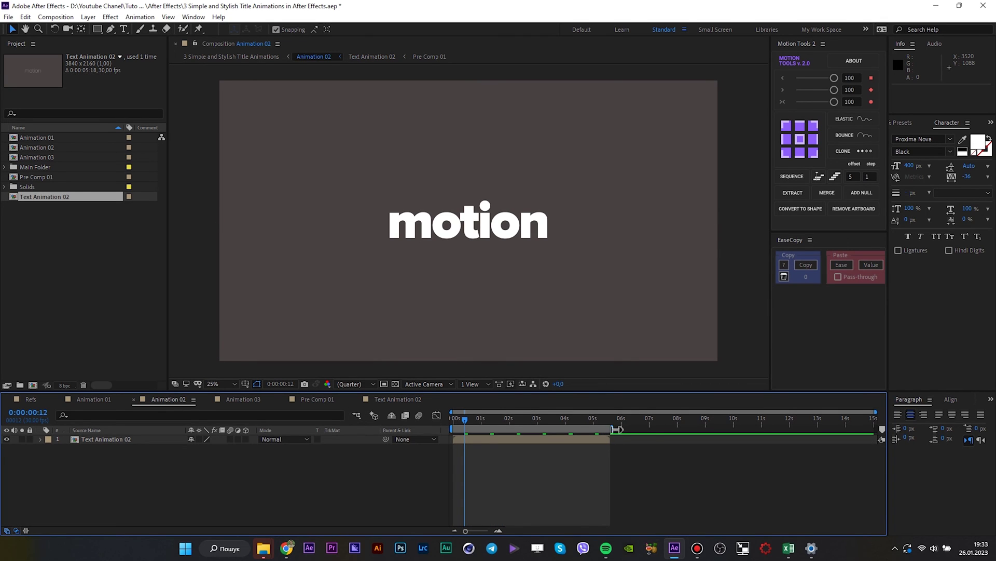
{"action": "left_click_drag", "start_coordinate": [617, 428], "coordinate": [877, 428]}
{"action": "left_click_drag", "start_coordinate": [482, 234], "coordinate": [482, 229]}
{"action": "key", "text": "ctrl+z"}
{"action": "key", "text": "ctrl+z"}
Step: Move the Text Animation 02 layer to the frame's top at 1920, 228 and duplicate it into six evenly spaced rows, the lowest at 1920, 1896
{"action": "left_click_drag", "start_coordinate": [481, 232], "coordinate": [471, 119]}
{"action": "key", "text": "ctrl+d"}
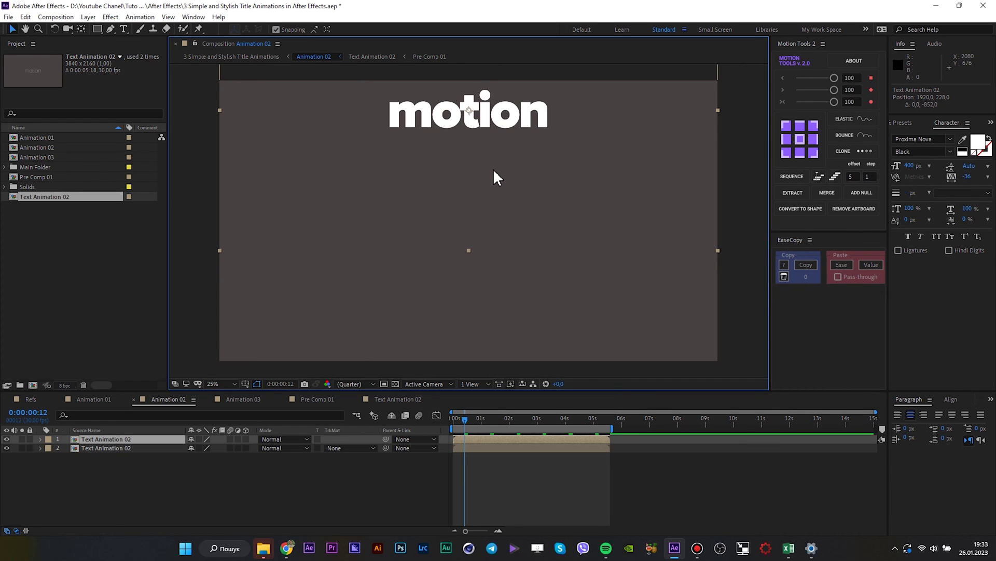
{"action": "left_click_drag", "start_coordinate": [486, 118], "coordinate": [506, 337]}
{"action": "key", "text": "ctrl+d"}
{"action": "key", "text": "ctrl+d"}
{"action": "key", "text": "ctrl+d"}
{"action": "key", "text": "ctrl+d"}
Step: Create a black solid and place it beneath all six Text Animation 02 layers as the background
{"action": "right_click", "coordinate": [339, 510]}
{"action": "mouse_move", "coordinate": [447, 392]}
{"action": "left_click", "coordinate": [495, 420]}
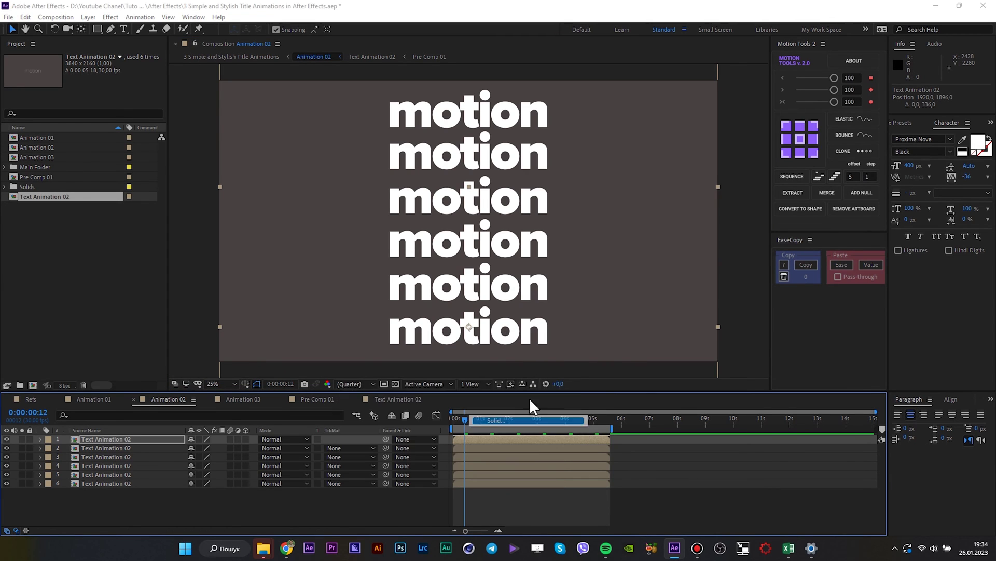
{"action": "left_click", "coordinate": [804, 415]}
{"action": "left_click_drag", "start_coordinate": [102, 445], "coordinate": [120, 497]}
Step: Sequence the six Text Animation 02 layers from the bottom layer up with an offset of 2 frames and a step of 1
{"action": "left_click", "coordinate": [484, 477]}
{"action": "left_click", "coordinate": [478, 482]}
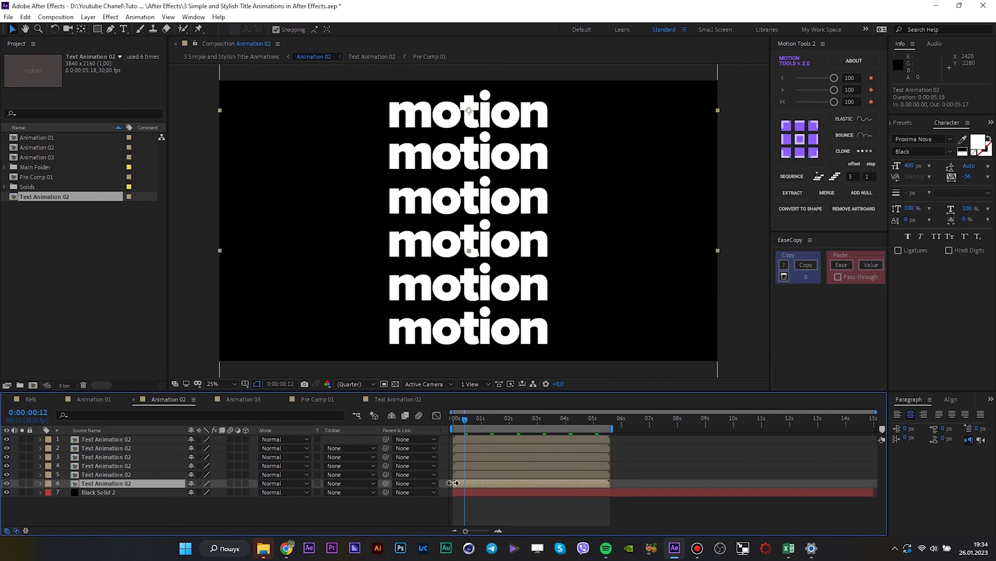
{"action": "scroll", "coordinate": [459, 475], "scroll_direction": "up", "scroll_amount": 4}
{"action": "scroll", "coordinate": [483, 442], "scroll_direction": "down", "scroll_amount": 4}
{"action": "left_click", "coordinate": [485, 441]}
{"action": "left_click", "coordinate": [472, 482]}
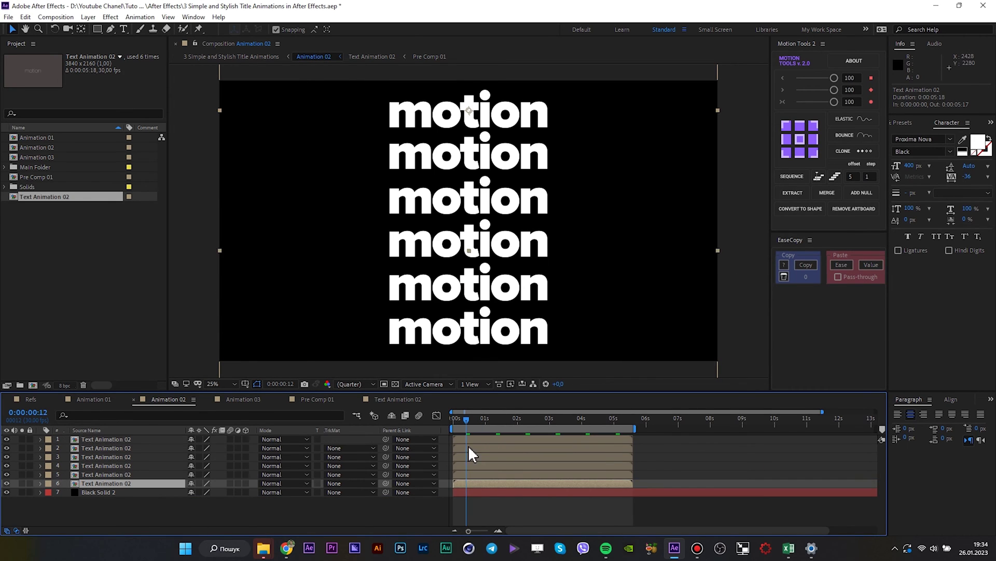
{"action": "left_click", "coordinate": [469, 441], "text": "shift"}
{"action": "left_click", "coordinate": [853, 176]}
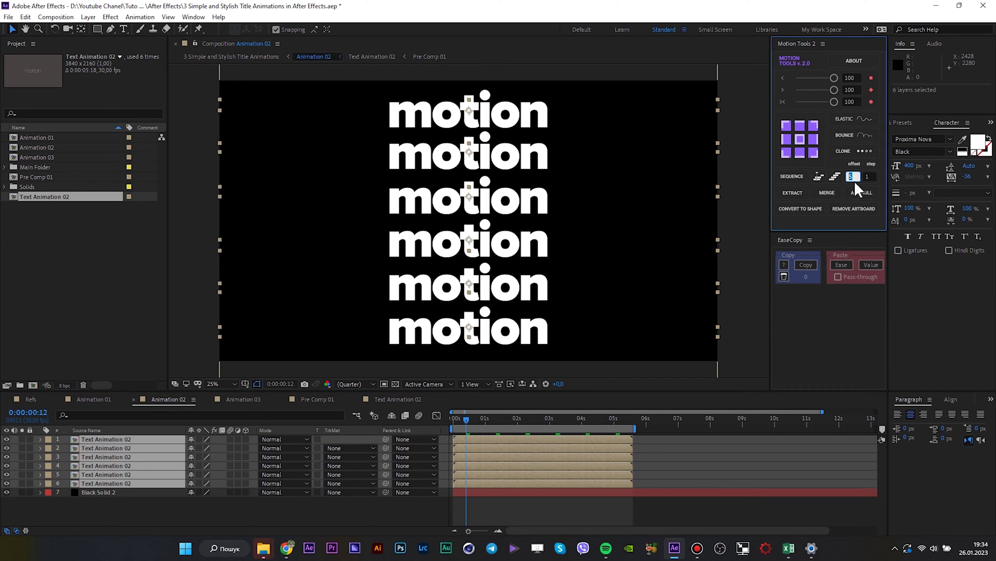
{"action": "left_click", "coordinate": [800, 177]}
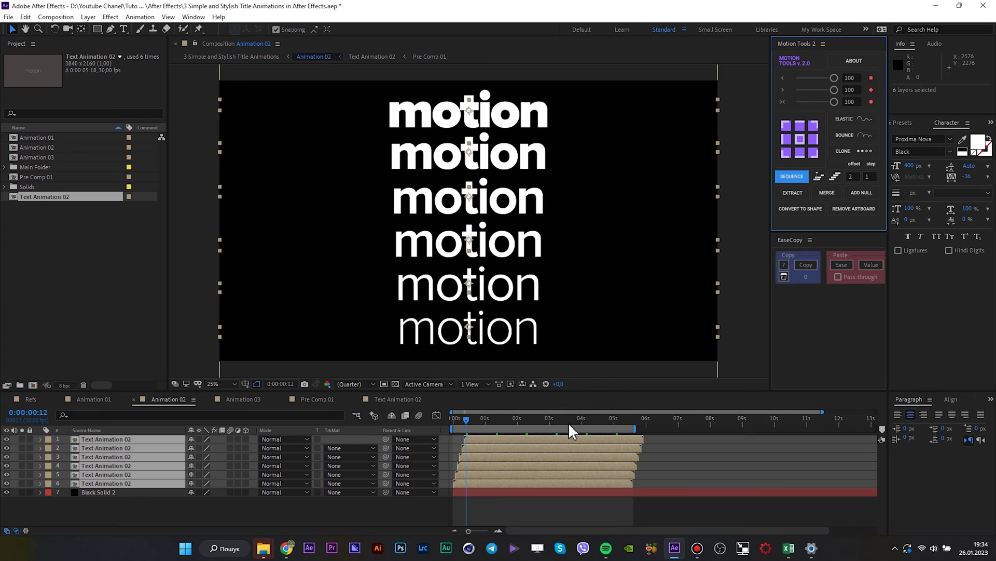
Step: Start the Animation 02 work area at frame 10, where the last staggered text row appears
{"action": "left_click_drag", "start_coordinate": [465, 424], "coordinate": [444, 427]}
{"action": "scroll", "coordinate": [457, 446], "scroll_direction": "up", "scroll_amount": 4}
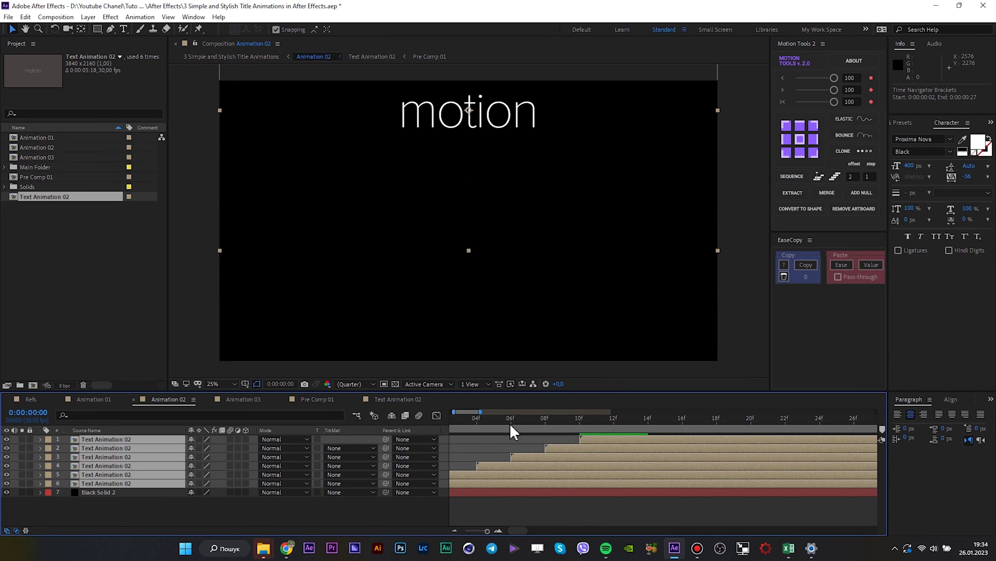
{"action": "left_click_drag", "start_coordinate": [511, 425], "coordinate": [579, 426]}
{"action": "scroll", "coordinate": [519, 441], "scroll_direction": "down", "scroll_amount": 8}
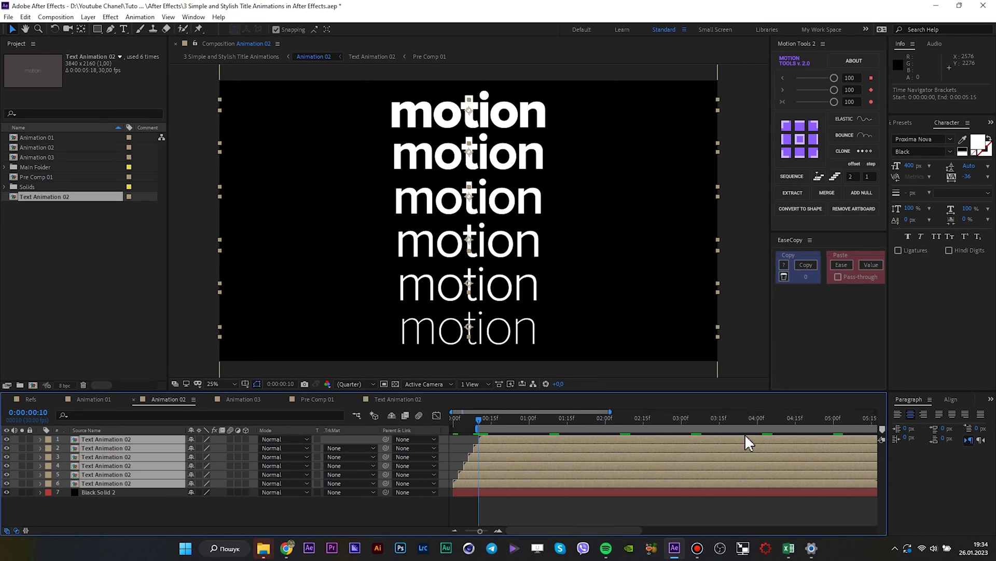
Step: Keep the work area's end at 0:00:05:17, before the first text row disappears, and preview the staggered animation
{"action": "scroll", "coordinate": [671, 446], "scroll_direction": "up", "scroll_amount": 6}
{"action": "left_click", "coordinate": [555, 427]}
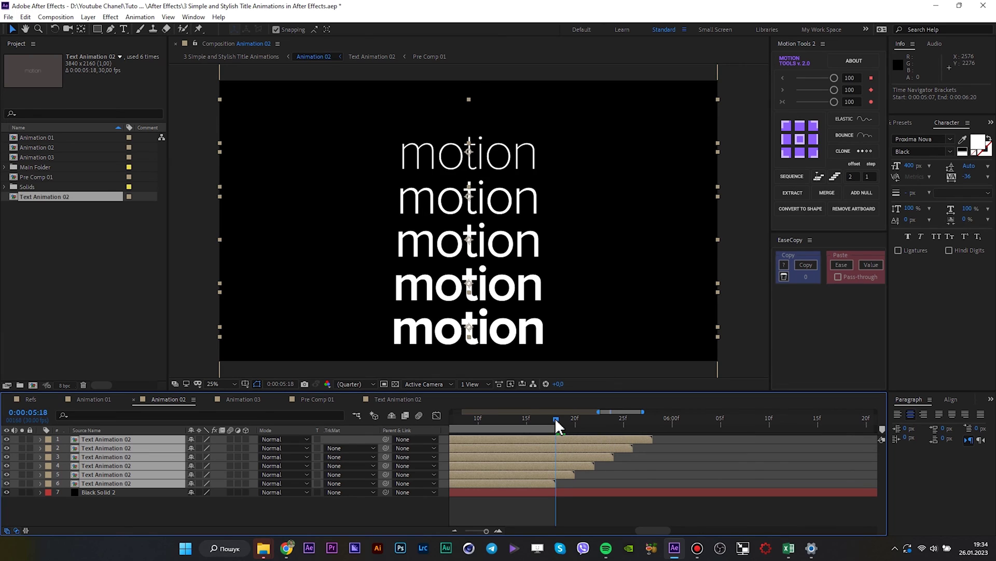
{"action": "scroll", "coordinate": [555, 420], "scroll_direction": "up", "scroll_amount": 4}
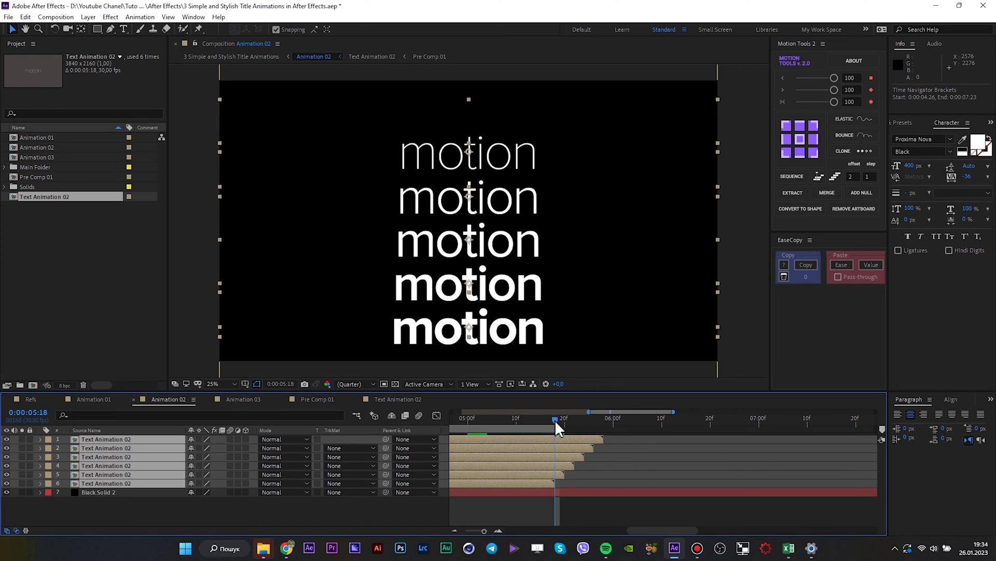
{"action": "left_click", "coordinate": [493, 418]}
{"action": "scroll", "coordinate": [541, 443], "scroll_direction": "down", "scroll_amount": 8}
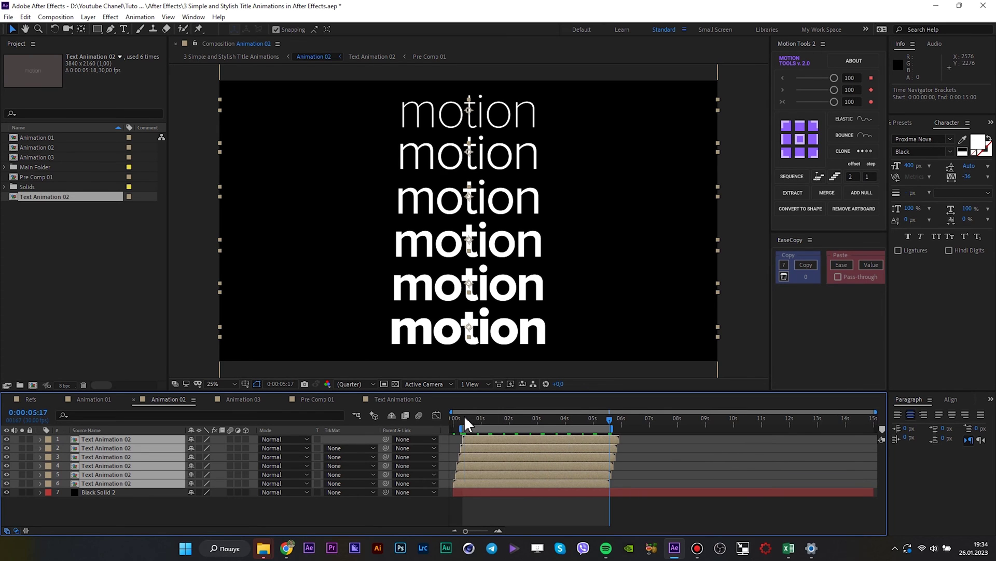
{"action": "left_click", "coordinate": [466, 418]}
{"action": "key", "text": "space"}
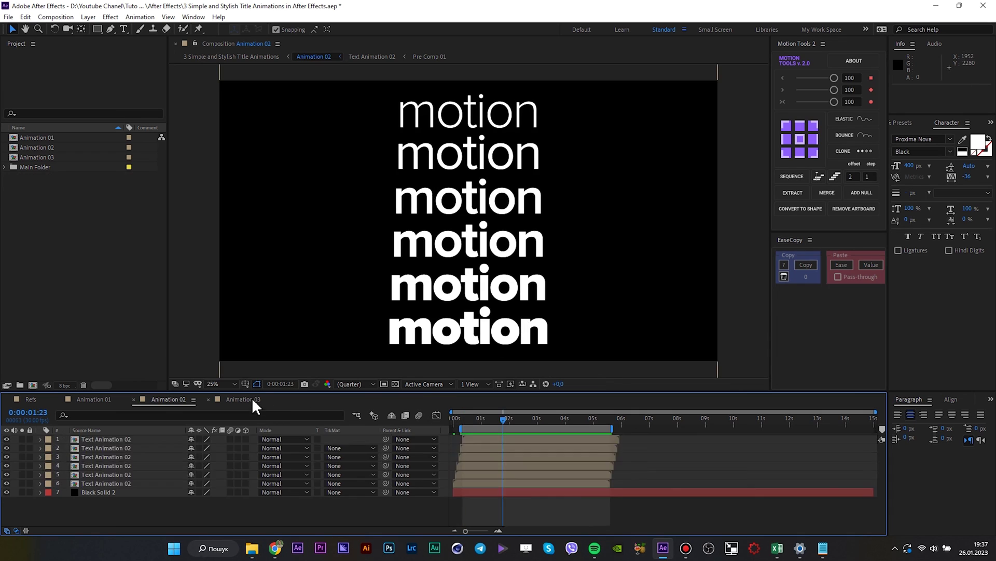
Step: Switch to Animation 03 and create a full-frame solid coloured white (FFFFFF)
{"action": "left_click", "coordinate": [244, 399]}
{"action": "right_click", "coordinate": [300, 445]}
{"action": "mouse_move", "coordinate": [426, 340]}
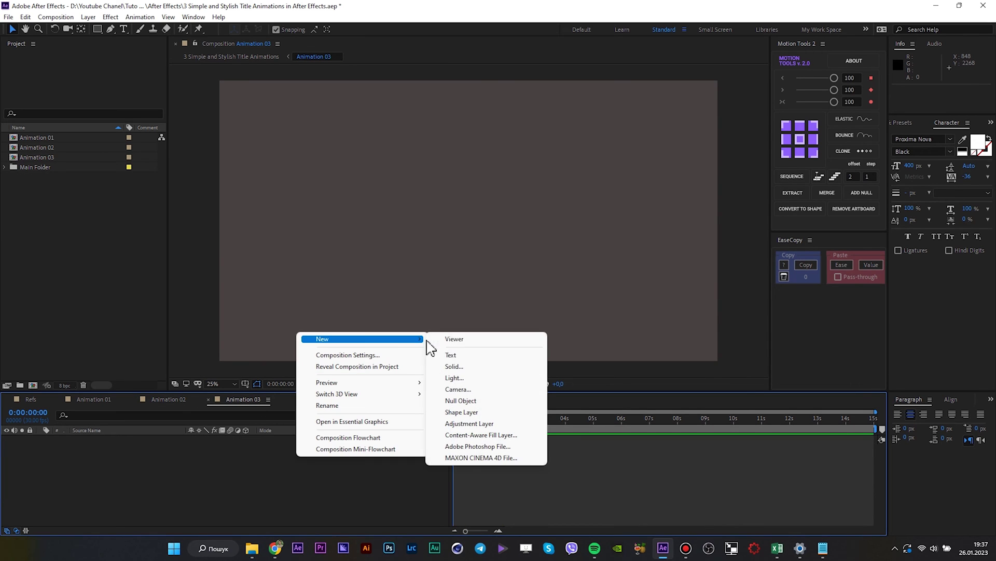
{"action": "left_click", "coordinate": [485, 366]}
{"action": "left_click", "coordinate": [759, 385]}
{"action": "left_click_drag", "start_coordinate": [544, 355], "coordinate": [481, 313]}
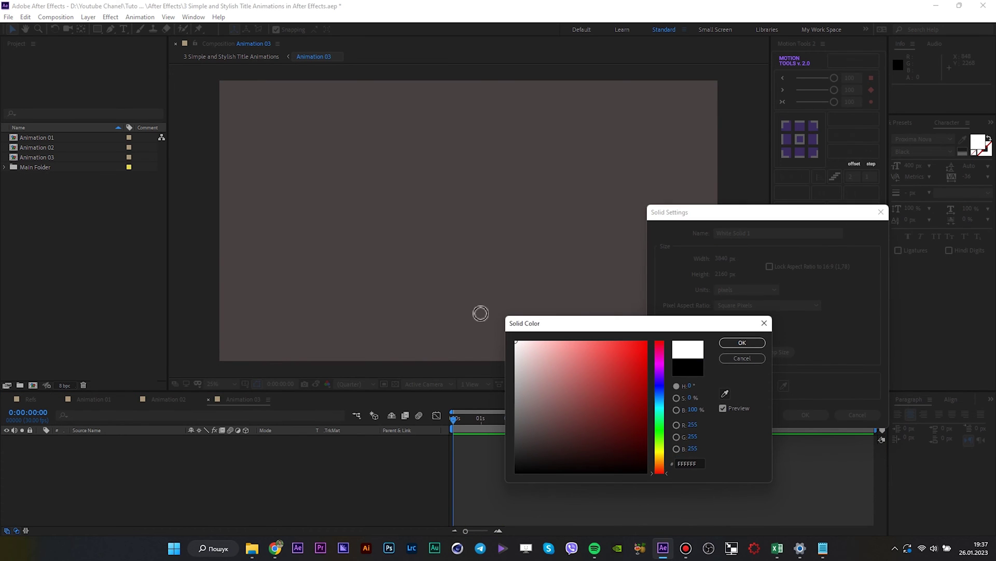
{"action": "left_click", "coordinate": [731, 342]}
{"action": "left_click", "coordinate": [798, 413]}
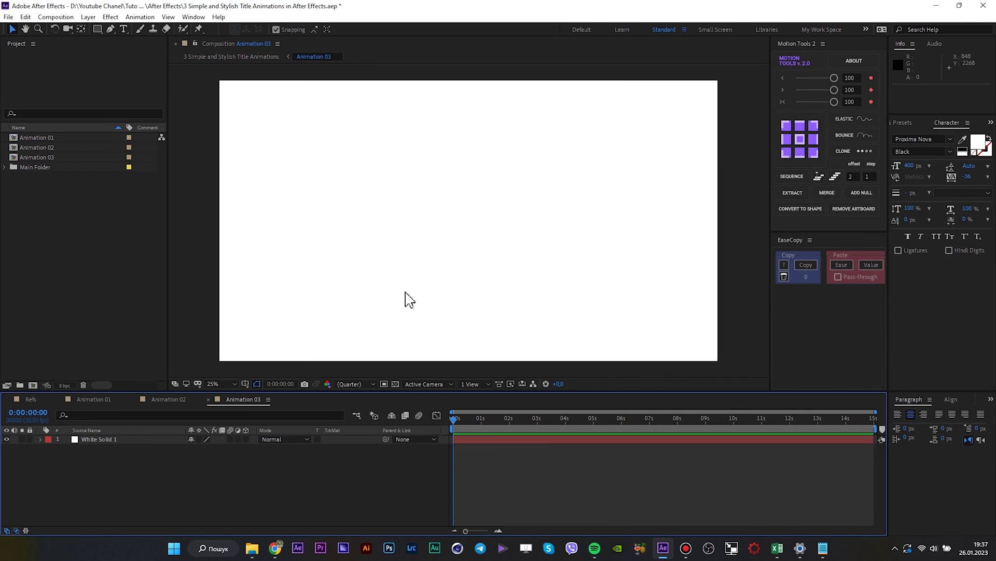
Step: Add a text layer reading "vancouver" over the white background
{"action": "left_click", "coordinate": [123, 29]}
{"action": "left_click", "coordinate": [393, 211]}
{"action": "type", "text": "vancouver"}
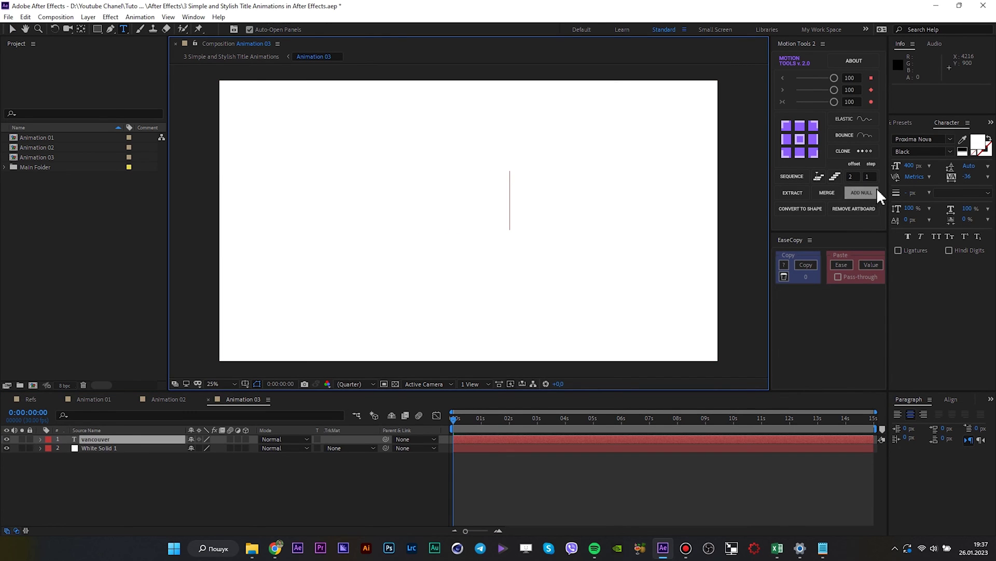
Step: Set the fill of the vancouver text to black (000000) and its font to Dela Gothic One
{"action": "key", "text": "ctrl+a"}
{"action": "left_click", "coordinate": [978, 141]}
{"action": "left_click", "coordinate": [532, 439]}
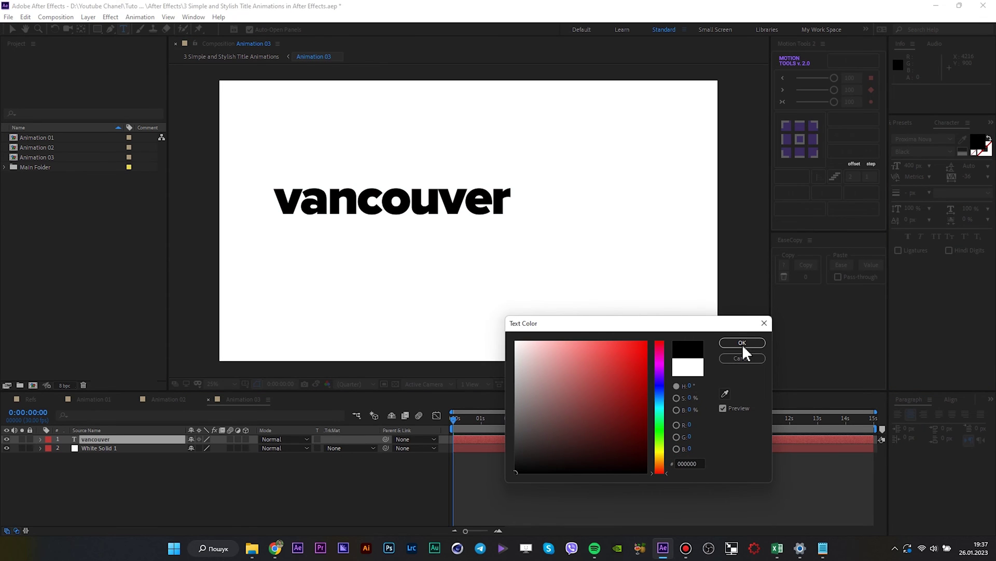
{"action": "left_click", "coordinate": [742, 342]}
{"action": "left_click", "coordinate": [922, 139]}
{"action": "type", "text": "del"}
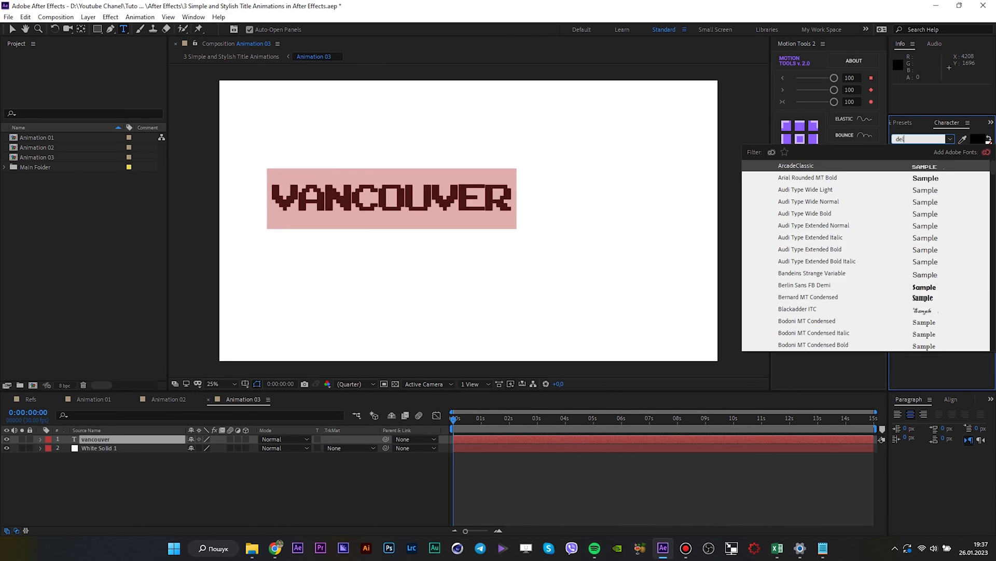
{"action": "key", "text": "Return"}
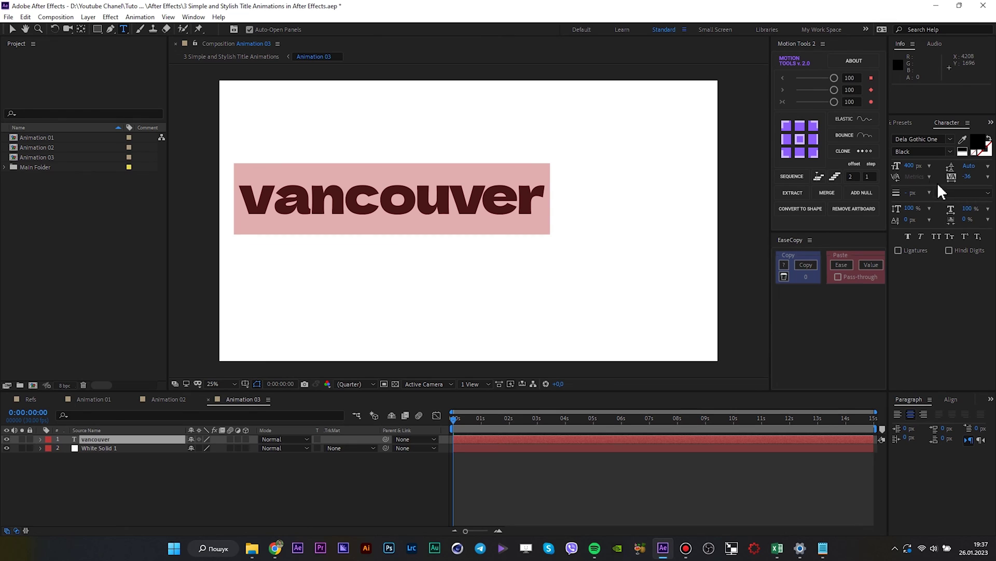
Step: Set the vancouver text's tracking to -25 and its font size to 200 px
{"action": "left_click", "coordinate": [971, 176]}
{"action": "type", "text": "-25"}
{"action": "key", "text": "Return"}
{"action": "left_click", "coordinate": [910, 166]}
{"action": "type", "text": "200"}
{"action": "key", "text": "Return"}
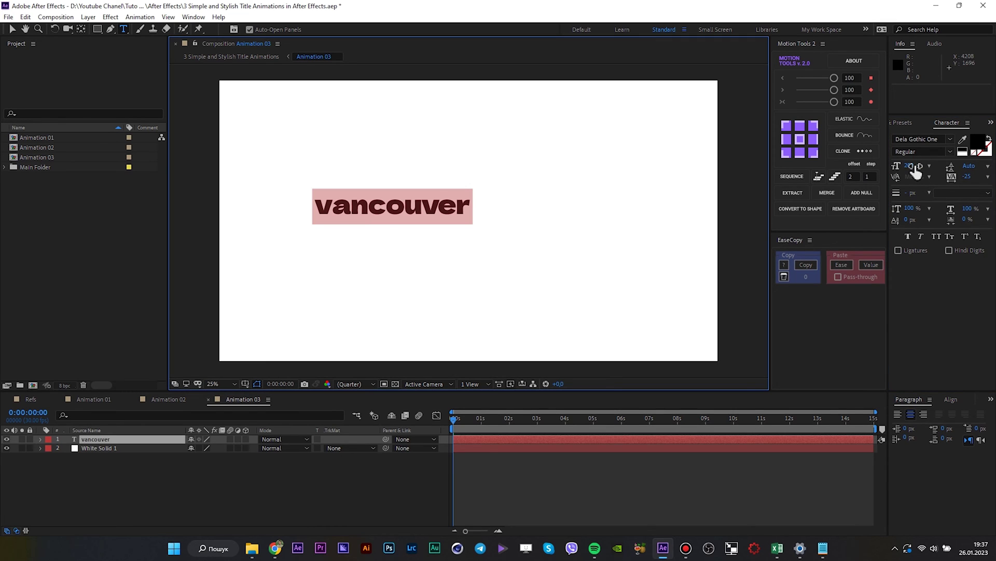
{"action": "left_click", "coordinate": [592, 490]}
Step: Place a duplicate of the vancouver text directly after the original and change its wording to 2023
{"action": "key", "text": "v"}
{"action": "left_click_drag", "start_coordinate": [492, 224], "coordinate": [572, 231]}
{"action": "key", "text": "ctrl+d"}
{"action": "double_click", "coordinate": [553, 223]}
{"action": "type", "text": "2023"}
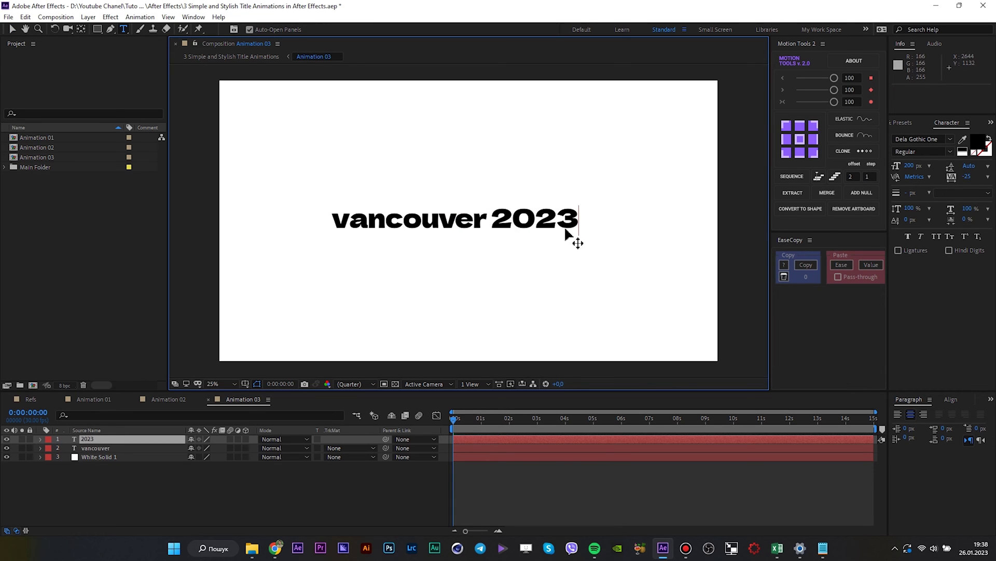
{"action": "key", "text": "ctrl+a"}
{"action": "left_click", "coordinate": [511, 489]}
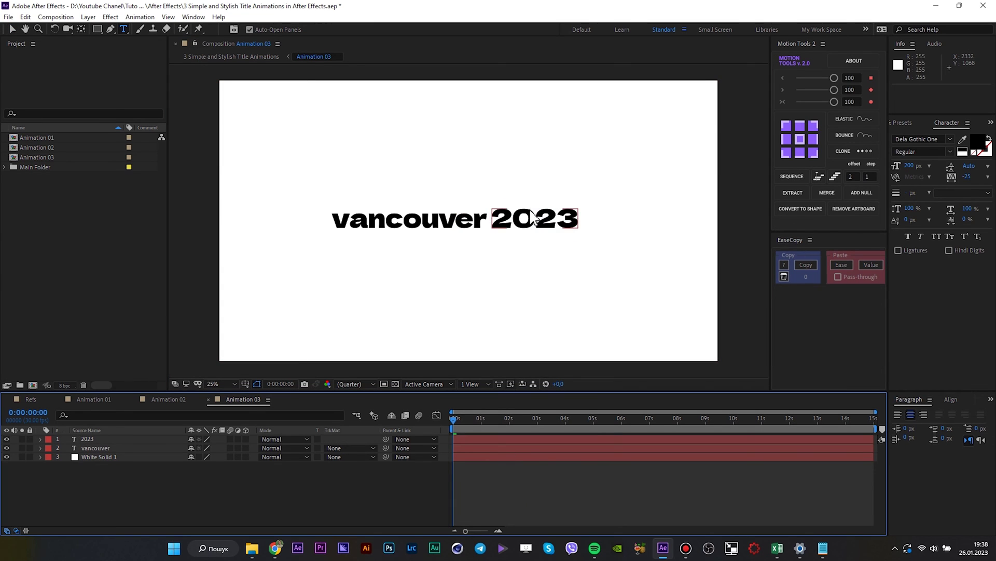
Step: Show the rulers and place two horizontal guides at the top and baseline of vancouver's lowercase letters
{"action": "scroll", "coordinate": [524, 218], "scroll_direction": "up", "scroll_amount": 2}
{"action": "key", "text": "v"}
{"action": "key", "text": "ctrl+r"}
{"action": "key", "text": "period"}
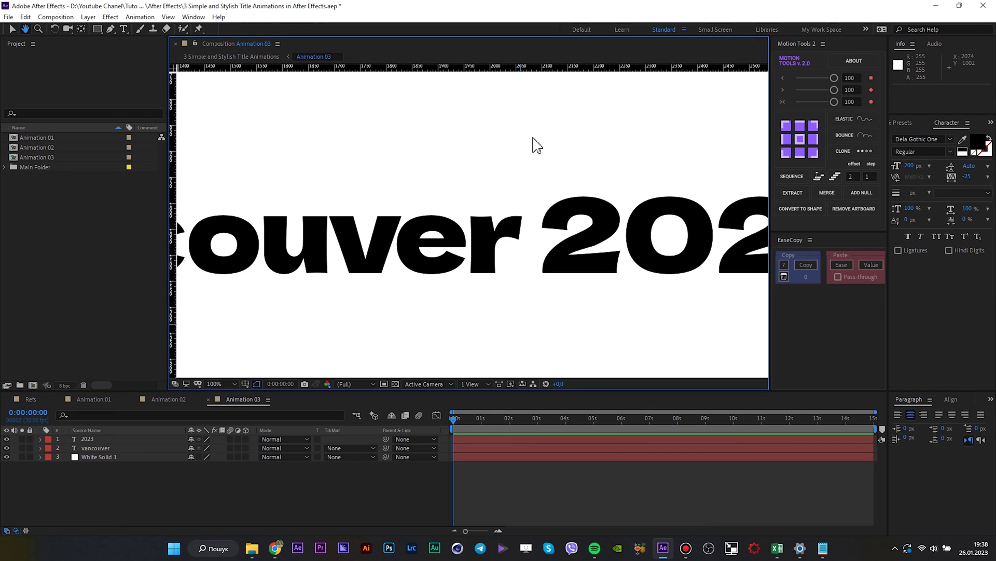
{"action": "left_click_drag", "start_coordinate": [528, 69], "coordinate": [499, 214]}
{"action": "left_click_drag", "start_coordinate": [486, 68], "coordinate": [492, 273]}
Step: Reduce the 2023 text's font size to 150 px so its height fits between the two guides
{"action": "left_click", "coordinate": [584, 250]}
{"action": "left_click", "coordinate": [918, 165]}
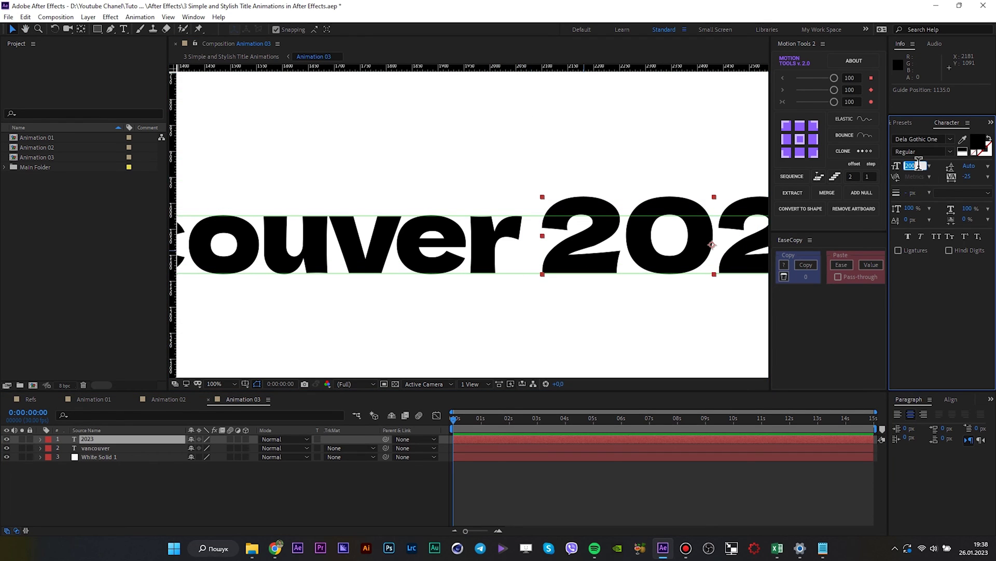
{"action": "key", "text": "shift+Down"}
{"action": "key", "text": "shift+Down"}
{"action": "key", "text": "shift+Down"}
{"action": "key", "text": "shift+Down"}
{"action": "key", "text": "shift+Down"}
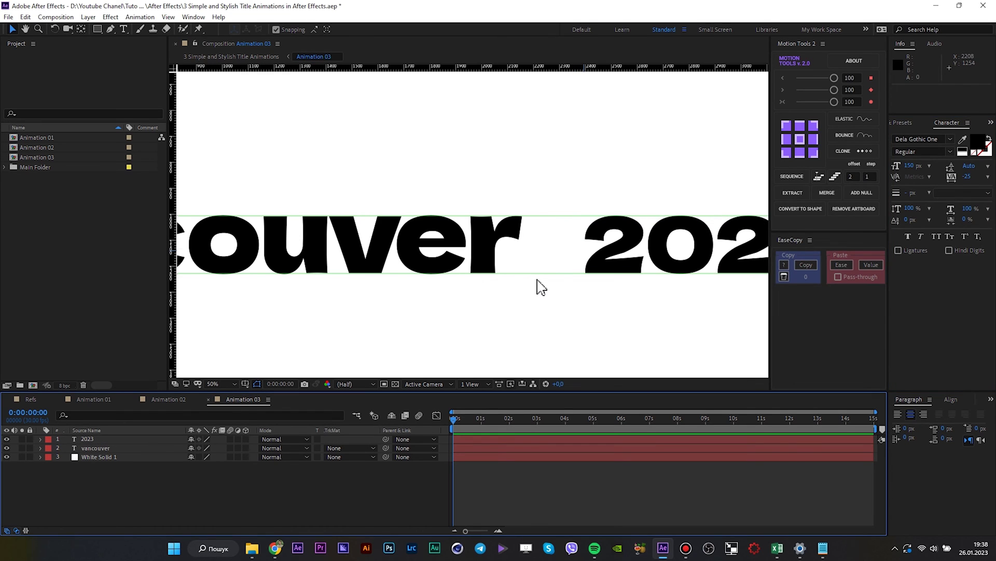
{"action": "scroll", "coordinate": [580, 251], "scroll_direction": "down", "scroll_amount": 2}
Step: Change the fill of the 2023 text to the copied purple colour
{"action": "left_click", "coordinate": [976, 144]}
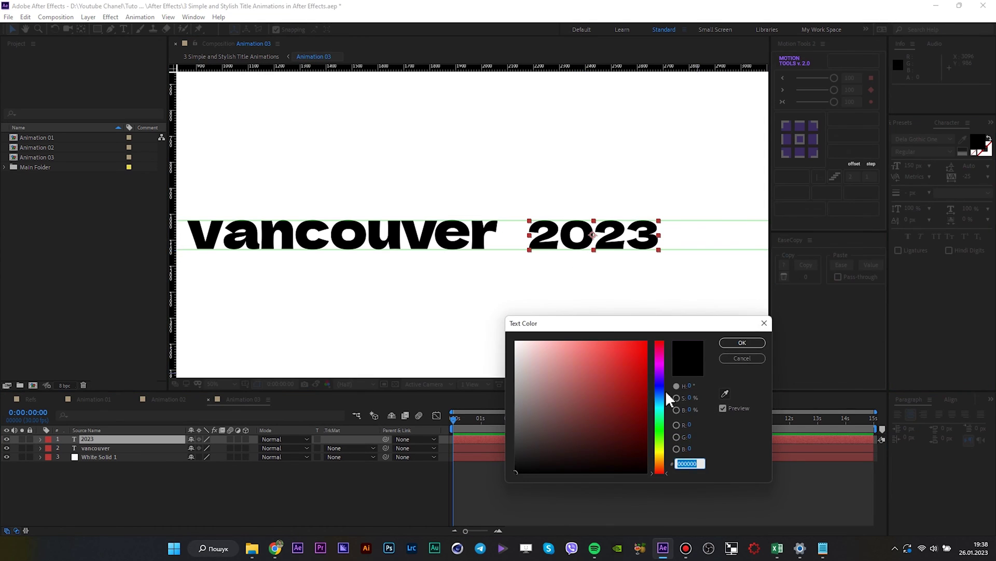
{"action": "key", "text": "ctrl+v"}
{"action": "left_click", "coordinate": [753, 345]}
{"action": "left_click", "coordinate": [601, 478]}
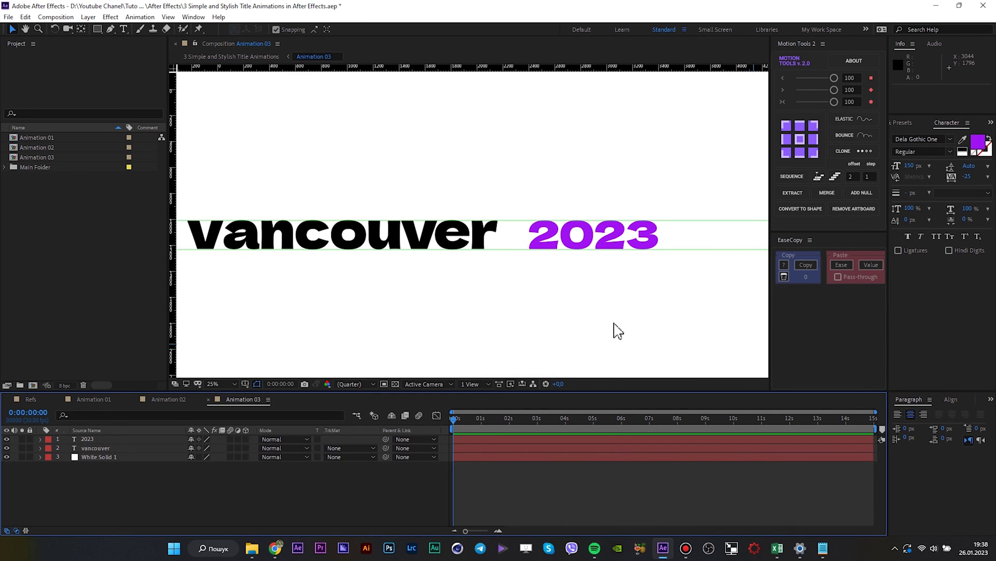
Step: Move the 2023 text farther right to leave a gap after vancouver for a separator
{"action": "scroll", "coordinate": [615, 329], "scroll_direction": "down", "scroll_amount": 2}
{"action": "left_click_drag", "start_coordinate": [540, 231], "coordinate": [557, 232]}
{"action": "left_click", "coordinate": [418, 475]}
{"action": "scroll", "coordinate": [551, 257], "scroll_direction": "up", "scroll_amount": 2}
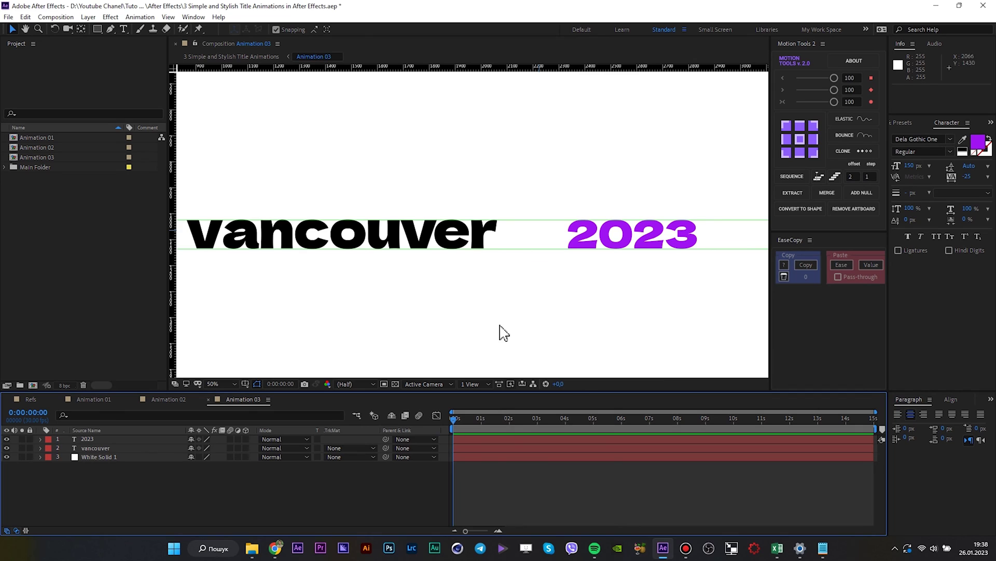
Step: Draw a short vertical line with the Pen tool midway between vancouver and 2023, between the two guides
{"action": "left_click", "coordinate": [111, 30]}
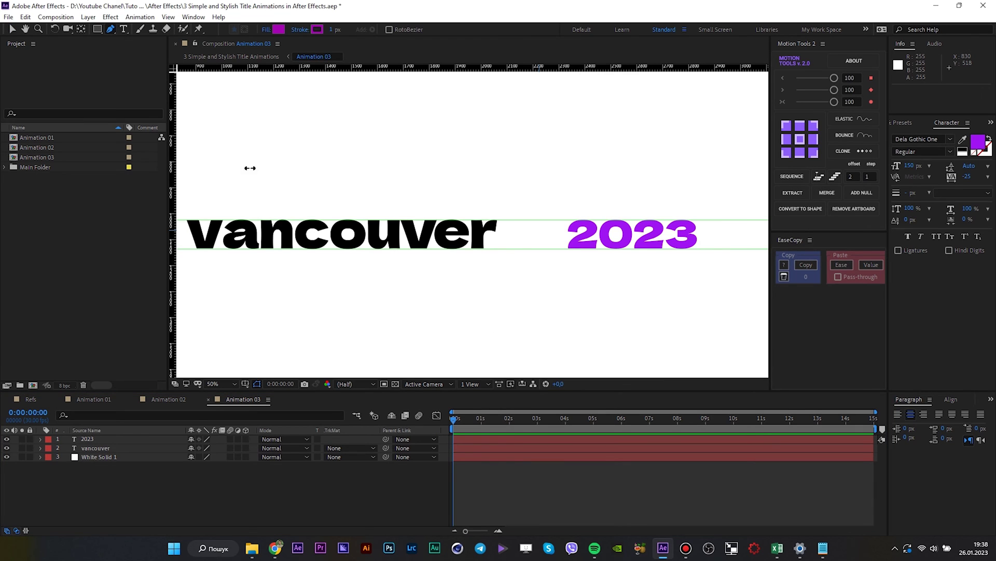
{"action": "scroll", "coordinate": [573, 245], "scroll_direction": "up", "scroll_amount": 2}
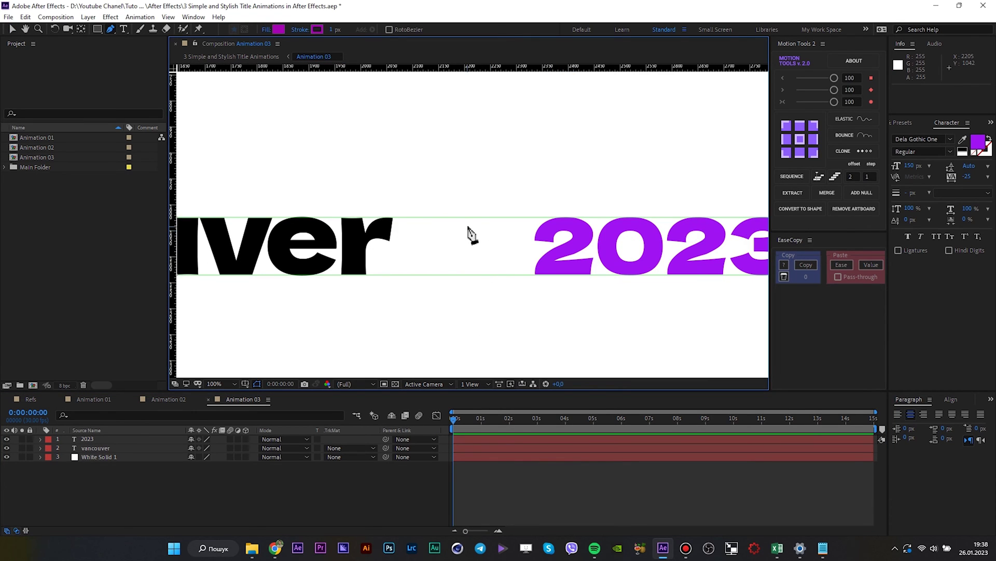
{"action": "left_click", "coordinate": [467, 223]}
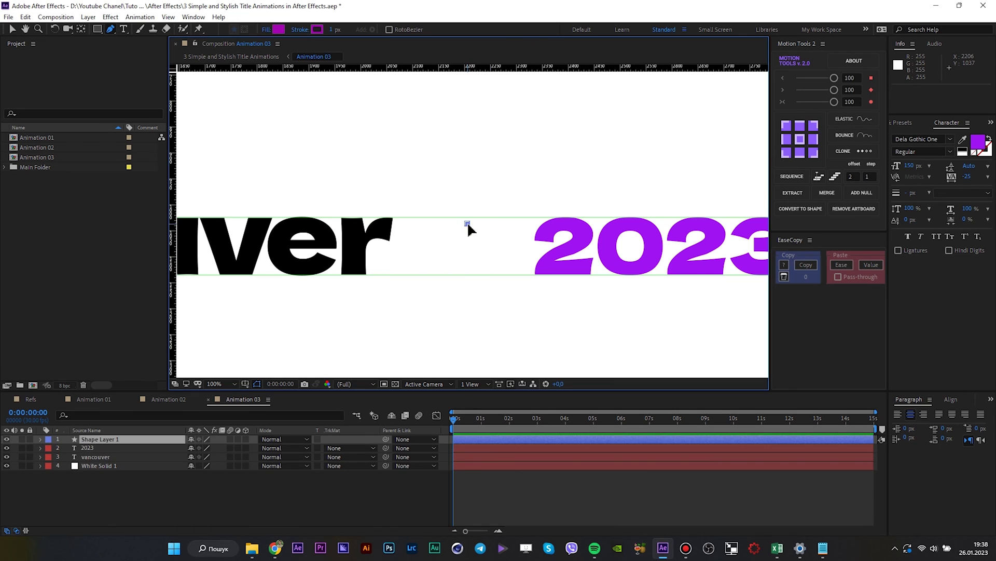
{"action": "left_click", "coordinate": [467, 270], "text": "shift"}
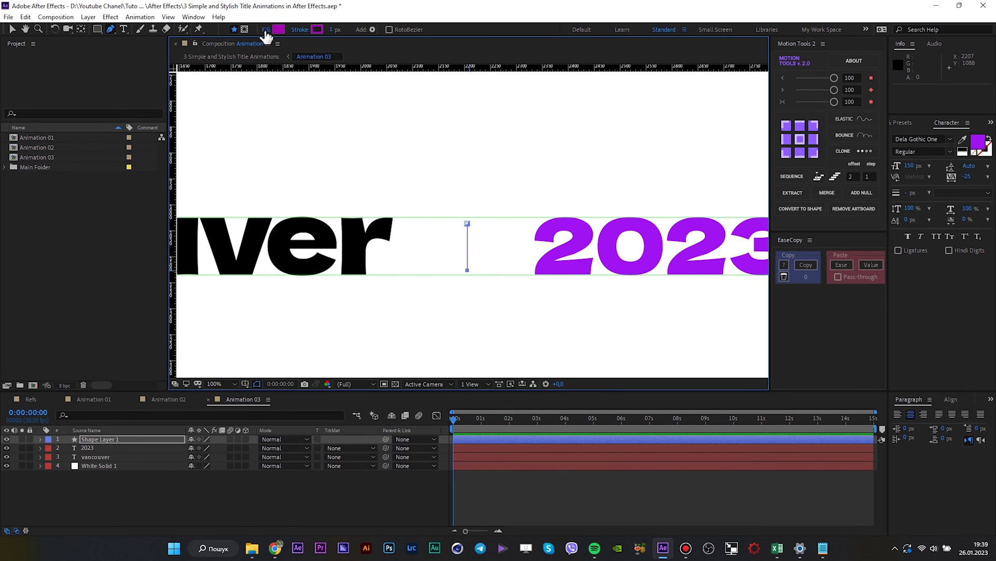
Step: Give the vertical line no fill and a black (000000) stroke, and centre its anchor point
{"action": "left_click", "coordinate": [266, 30]}
{"action": "left_click", "coordinate": [446, 242]}
{"action": "left_click", "coordinate": [483, 305]}
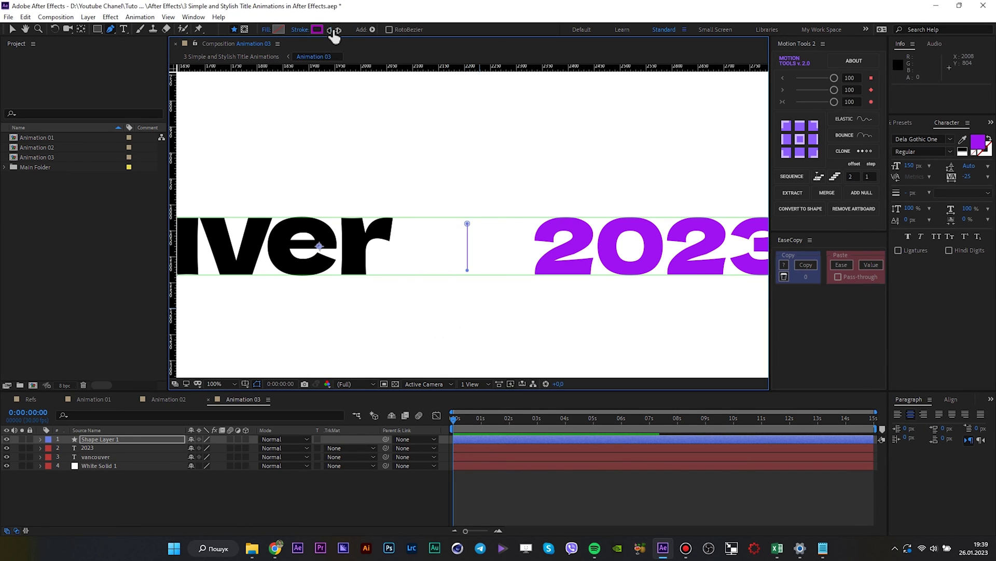
{"action": "left_click", "coordinate": [317, 29]}
{"action": "left_click_drag", "start_coordinate": [545, 345], "coordinate": [512, 478]}
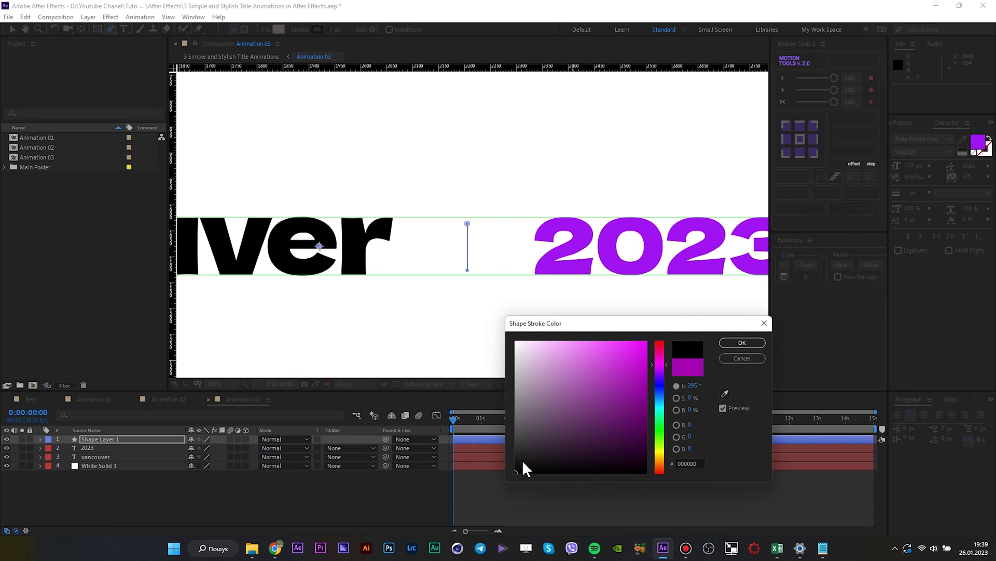
{"action": "left_click", "coordinate": [742, 343]}
{"action": "left_click", "coordinate": [111, 441]}
{"action": "left_click", "coordinate": [799, 139]}
Step: Set the vertical line's stroke width to 4 px
{"action": "left_click", "coordinate": [332, 28]}
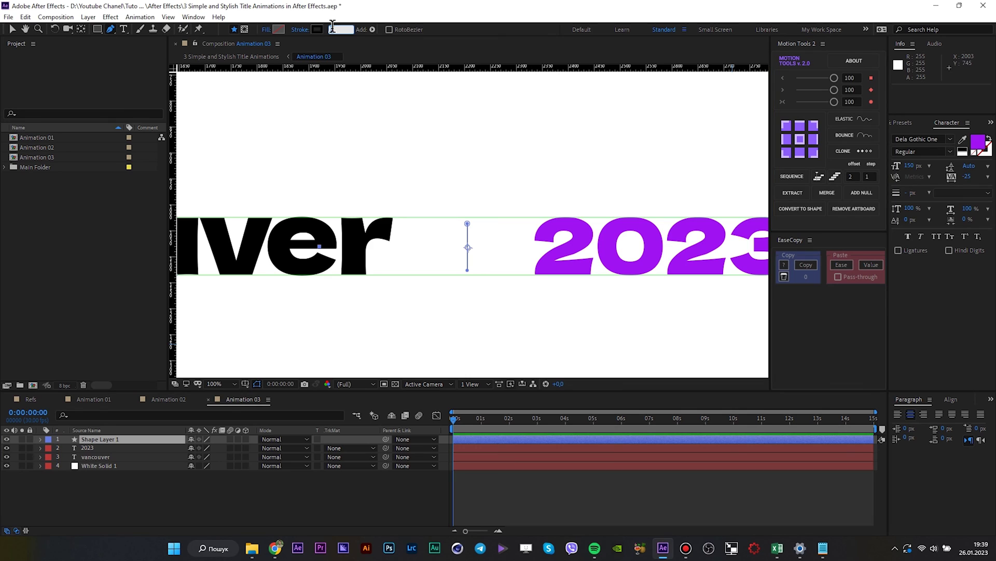
{"action": "key", "text": "Return"}
{"action": "left_click", "coordinate": [332, 28]}
{"action": "type", "text": "4"}
{"action": "key", "text": "Return"}
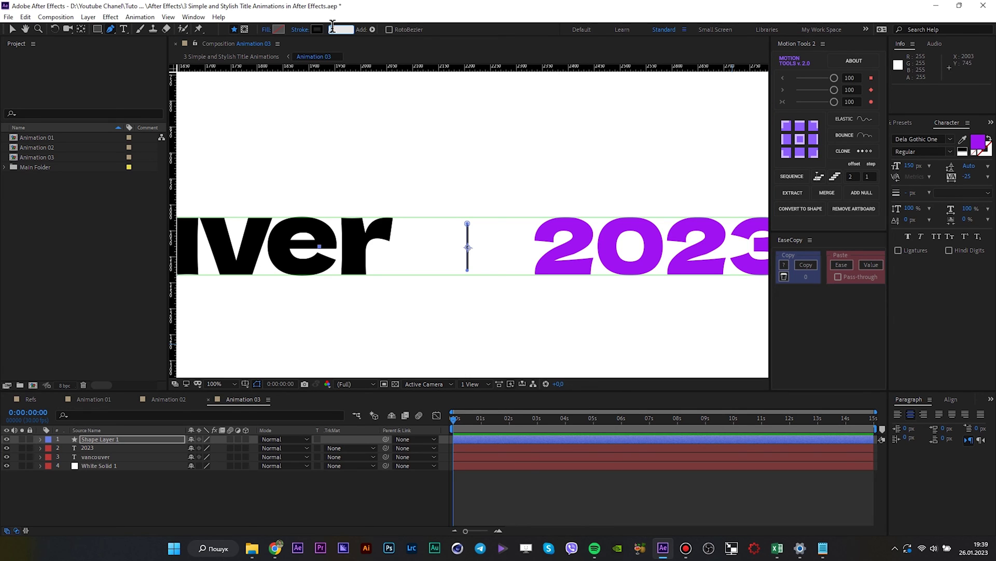
{"action": "key", "text": "Return"}
{"action": "left_click", "coordinate": [396, 492]}
Step: Thicken the vertical line's stroke to 6 px
{"action": "key", "text": "v"}
{"action": "scroll", "coordinate": [486, 283], "scroll_direction": "down", "scroll_amount": 1}
{"action": "scroll", "coordinate": [486, 283], "scroll_direction": "down", "scroll_amount": 2}
{"action": "scroll", "coordinate": [482, 264], "scroll_direction": "up", "scroll_amount": 3}
{"action": "left_click", "coordinate": [138, 440]}
{"action": "left_click", "coordinate": [415, 30]}
{"action": "type", "text": "6"}
Step: Rename the line's shape layer as Line 01
{"action": "left_click", "coordinate": [106, 439]}
{"action": "key", "text": "Return"}
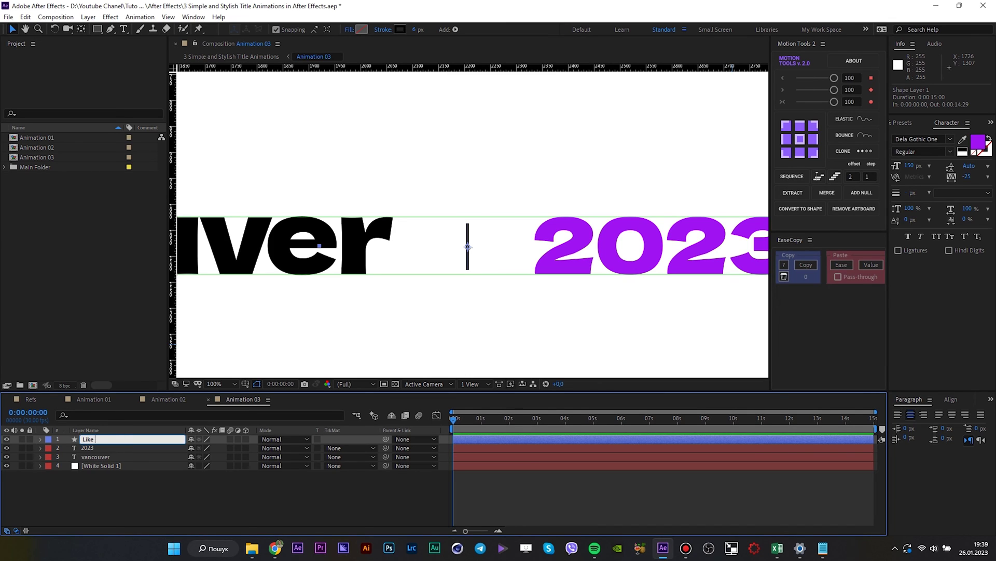
{"action": "type", "text": "Line 01"}
{"action": "key", "text": "Return"}
Step: Duplicate Line 01 and rotate the copy 90° to form a plus sign
{"action": "key", "text": "ctrl+d"}
{"action": "type", "text": "r90"}
{"action": "key", "text": "Return"}
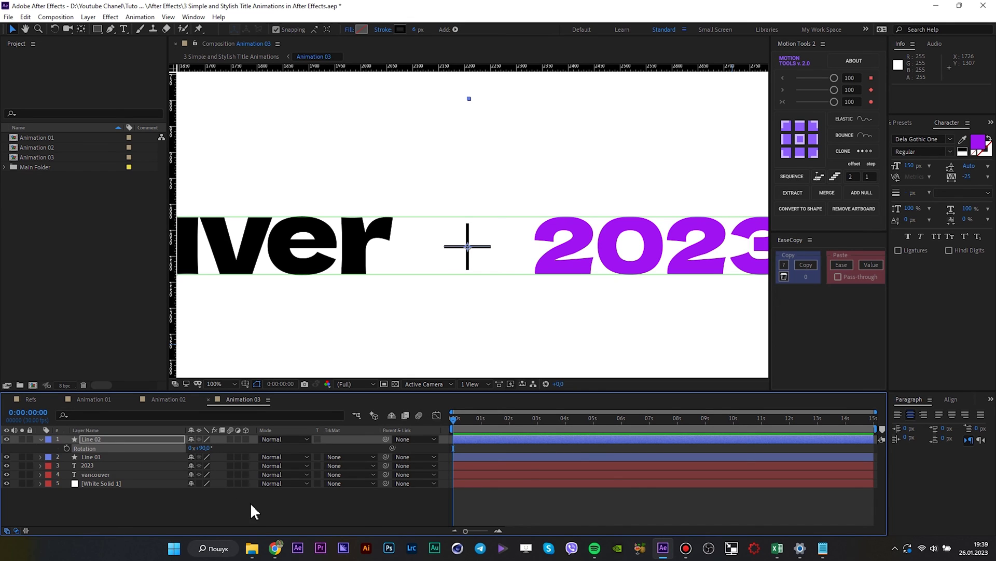
Step: Parent both line layers to a new null and rotate the null 45° to turn the plus into a cross
{"action": "left_click", "coordinate": [105, 456]}
{"action": "left_click", "coordinate": [102, 440], "text": "ctrl"}
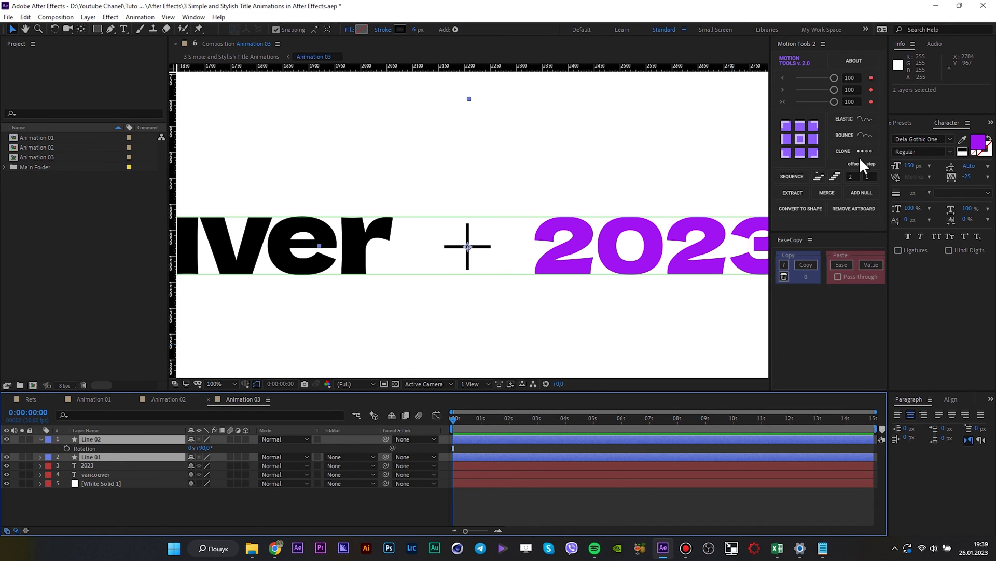
{"action": "left_click", "coordinate": [860, 193]}
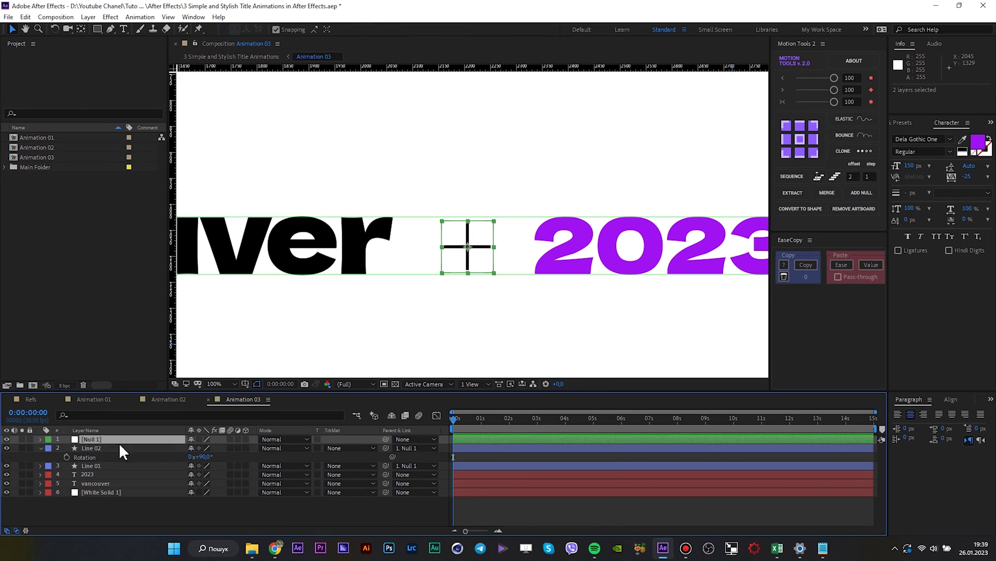
{"action": "key", "text": "r"}
{"action": "left_click_drag", "start_coordinate": [203, 450], "coordinate": [204, 452]}
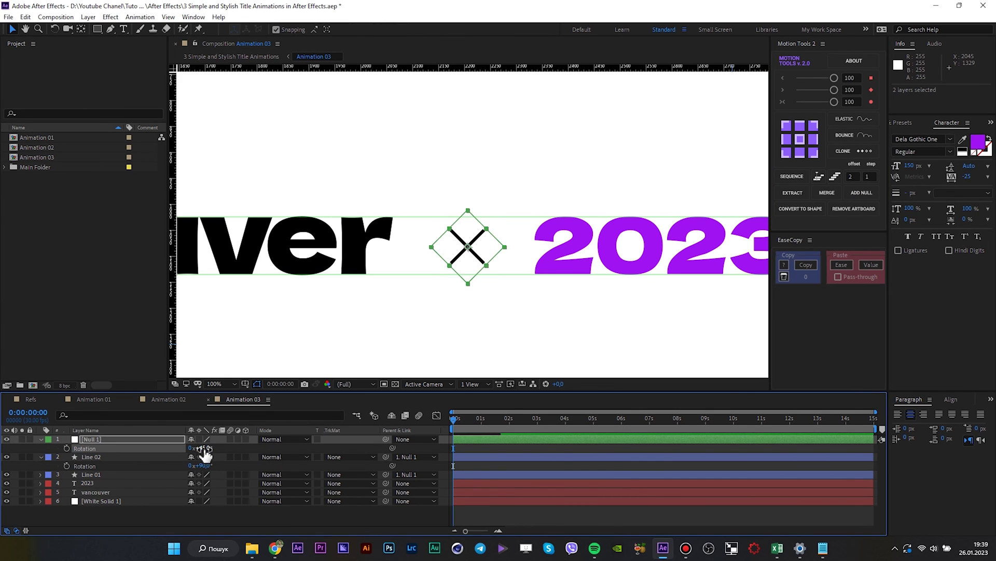
{"action": "left_click", "coordinate": [427, 322]}
Step: Display the title/action safe guides over the whole composition and collapse the revealed layer properties
{"action": "key", "text": "comma"}
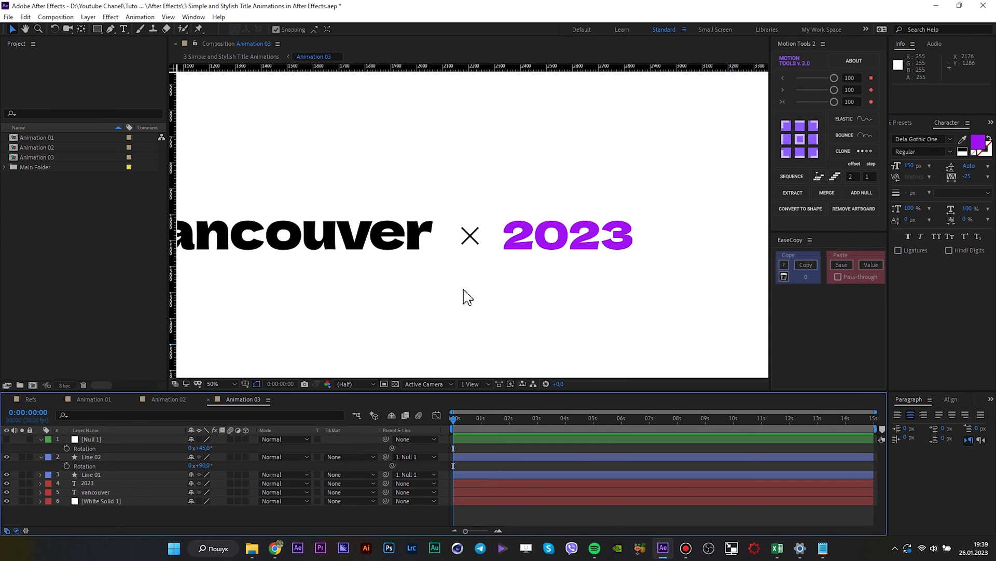
{"action": "key", "text": "comma"}
{"action": "key", "text": "comma"}
{"action": "left_click", "coordinate": [245, 383]}
{"action": "left_click", "coordinate": [256, 398]}
{"action": "left_click_drag", "start_coordinate": [472, 301], "coordinate": [447, 283]}
{"action": "key", "text": "u"}
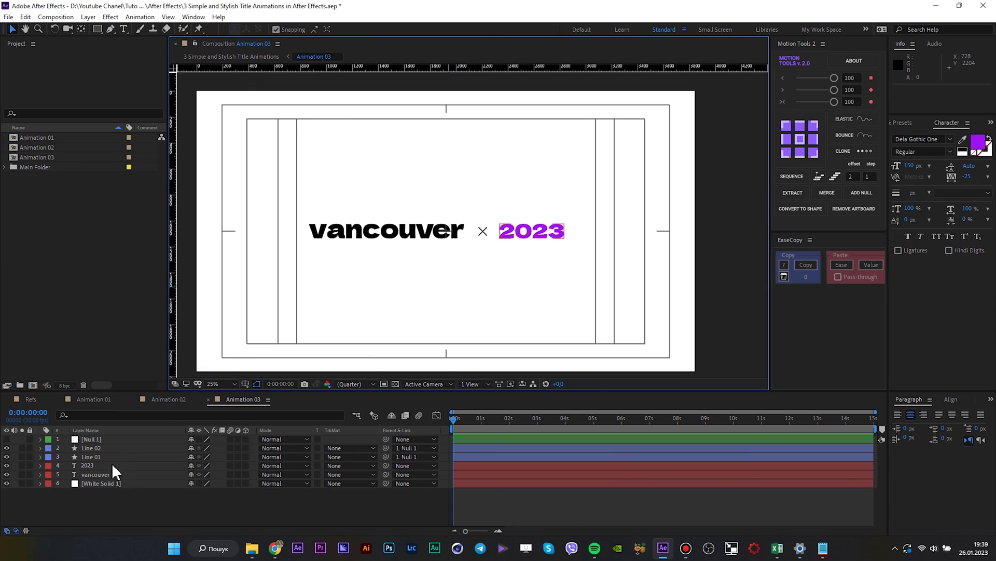
Step: Nudge the null, 2023 and vancouver layers together to the right to centre the title in the frame
{"action": "left_click", "coordinate": [91, 439]}
{"action": "left_click", "coordinate": [87, 465], "text": "ctrl"}
{"action": "left_click", "coordinate": [95, 474], "text": "ctrl"}
{"action": "key", "text": "period"}
{"action": "key", "text": "comma"}
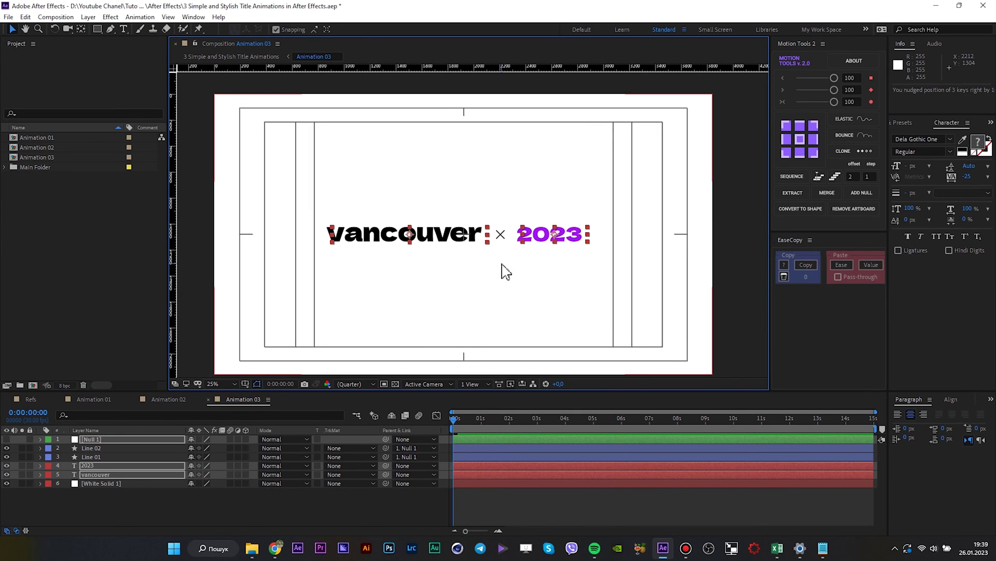
{"action": "key", "text": "Right"}
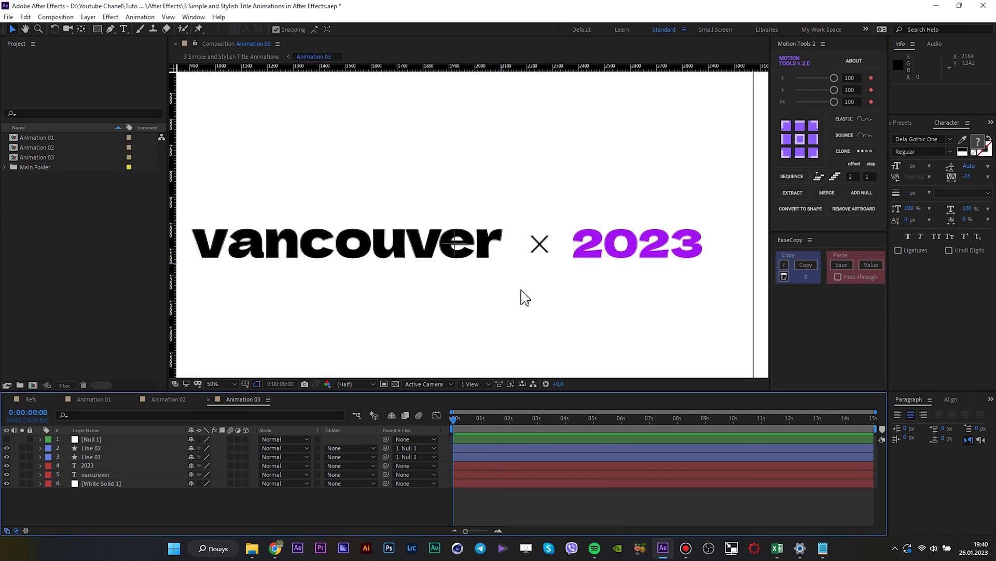
Step: Nudge the cross's null left to 2210, 1082 and shift the 2023 text about 40 px left to even the spacing
{"action": "left_click", "coordinate": [111, 440]}
{"action": "key", "text": "shift+Left"}
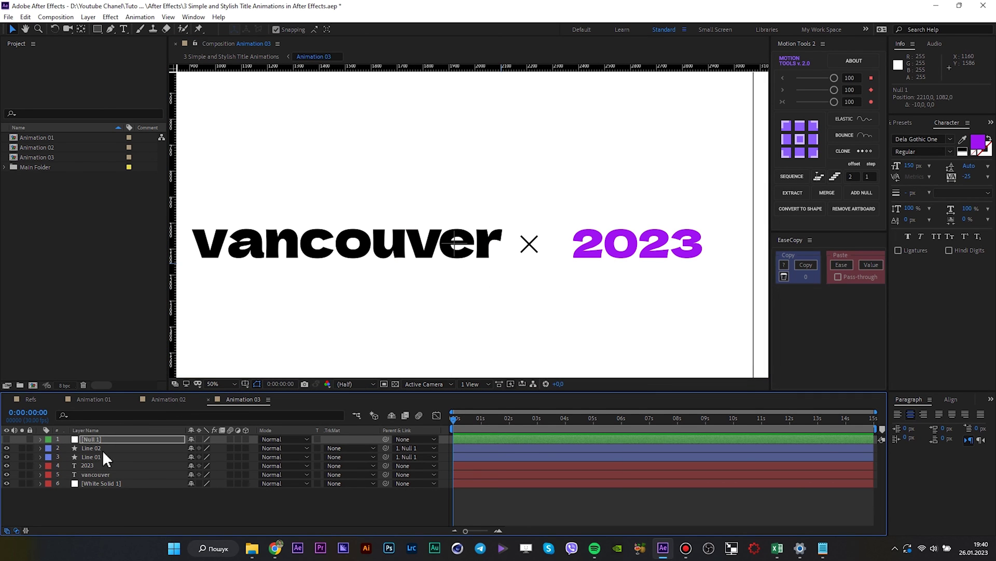
{"action": "left_click", "coordinate": [100, 465]}
{"action": "key", "text": "shift+Left"}
{"action": "key", "text": "shift+Left"}
{"action": "key", "text": "shift+Left"}
{"action": "key", "text": "shift+Left"}
{"action": "left_click", "coordinate": [405, 506]}
Step: Change the fill of the 2023 text to a saturated blue
{"action": "left_click", "coordinate": [639, 255]}
{"action": "left_click", "coordinate": [978, 141]}
{"action": "left_click_drag", "start_coordinate": [663, 383], "coordinate": [660, 384]}
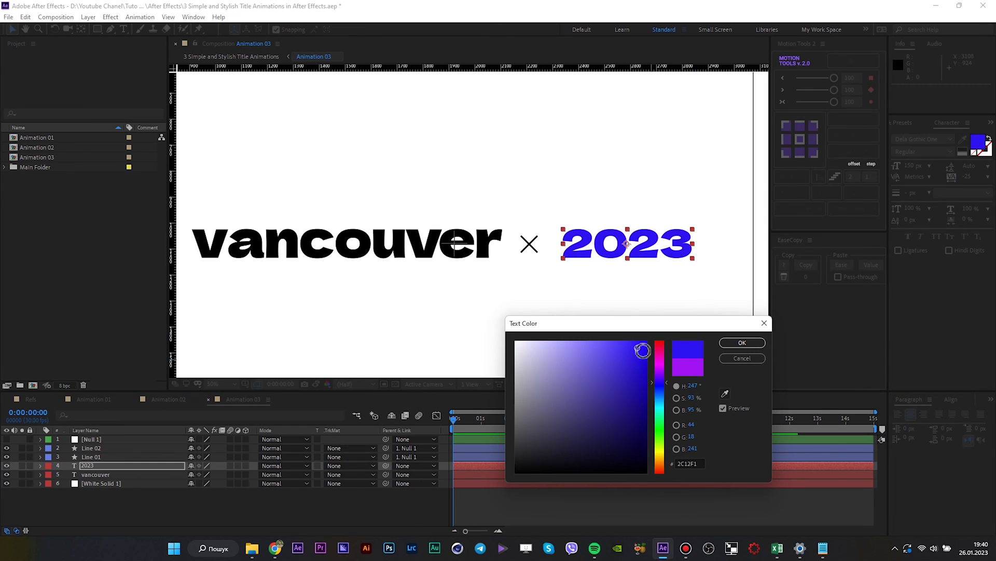
{"action": "left_click", "coordinate": [740, 341]}
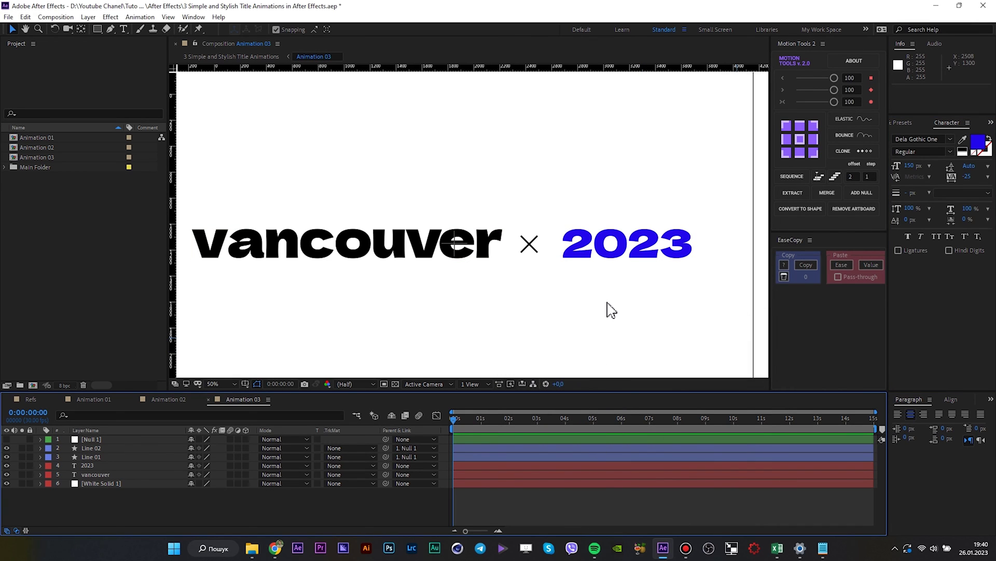
Step: Shift the null, vancouver and 2023 layers together about 40 px right to recentre the tightened title
{"action": "key", "text": "comma"}
{"action": "left_click", "coordinate": [93, 440]}
{"action": "left_click", "coordinate": [99, 474], "text": "ctrl"}
{"action": "left_click", "coordinate": [89, 465], "text": "ctrl"}
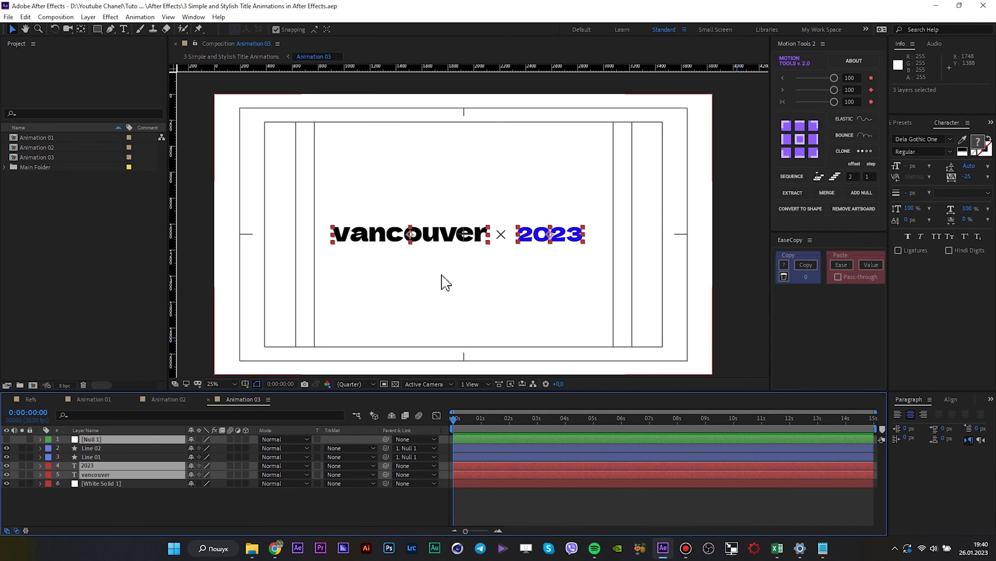
{"action": "key", "text": "shift+Right"}
{"action": "key", "text": "shift+Right"}
{"action": "key", "text": "shift+Right"}
{"action": "key", "text": "shift+Right"}
{"action": "left_click", "coordinate": [485, 516]}
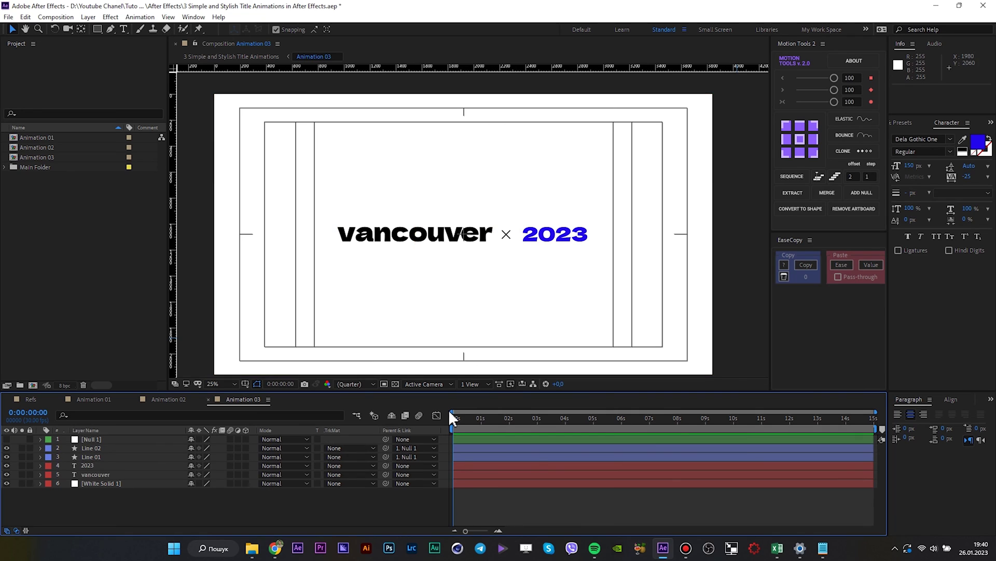
Step: Turn off the title/action safe guides and place a vertical guide at x 2164, just after vancouver's last letter
{"action": "left_click", "coordinate": [245, 384]}
{"action": "left_click", "coordinate": [254, 396]}
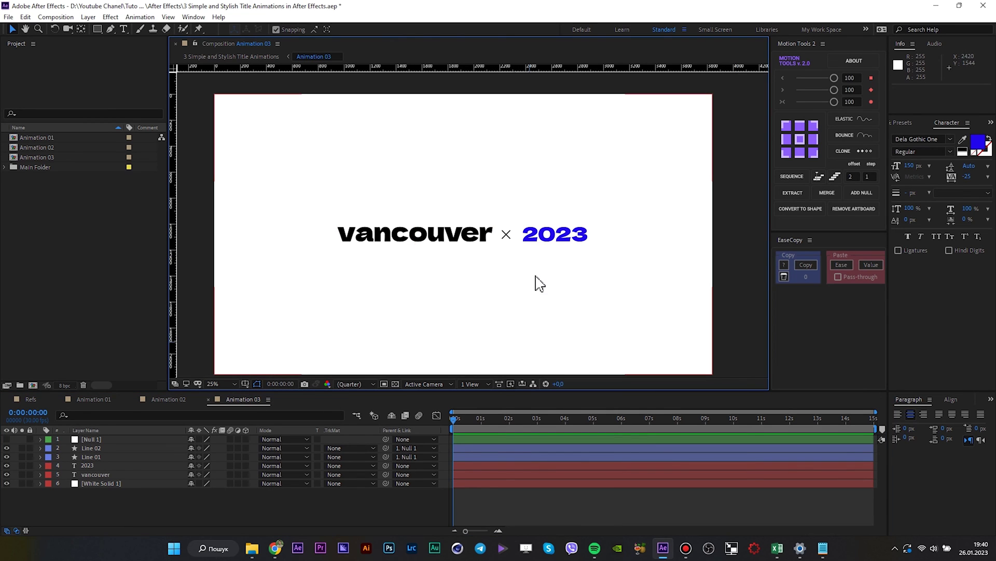
{"action": "scroll", "coordinate": [553, 278], "scroll_direction": "up", "scroll_amount": 3}
{"action": "left_click_drag", "start_coordinate": [574, 287], "coordinate": [497, 271]}
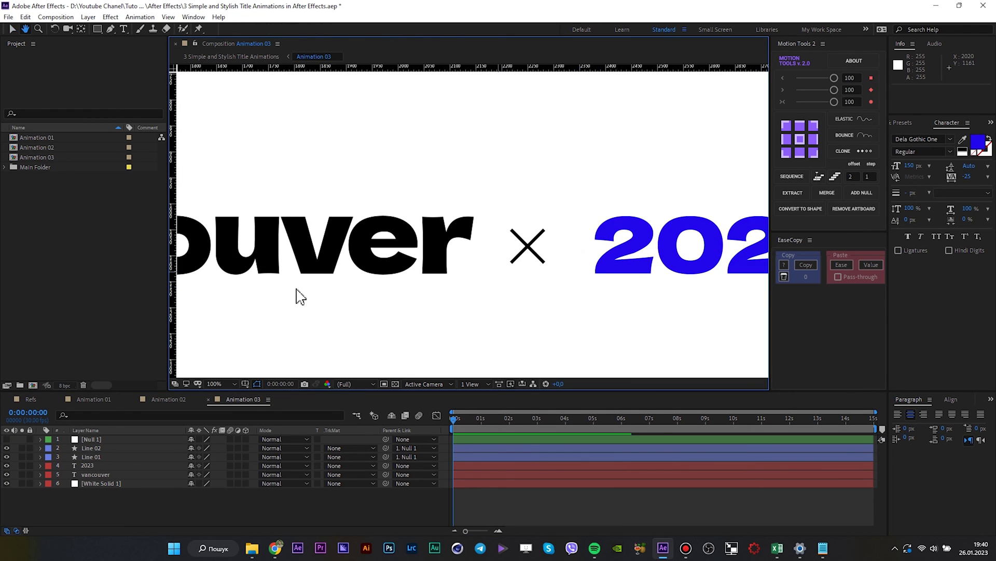
{"action": "left_click_drag", "start_coordinate": [173, 242], "coordinate": [483, 249]}
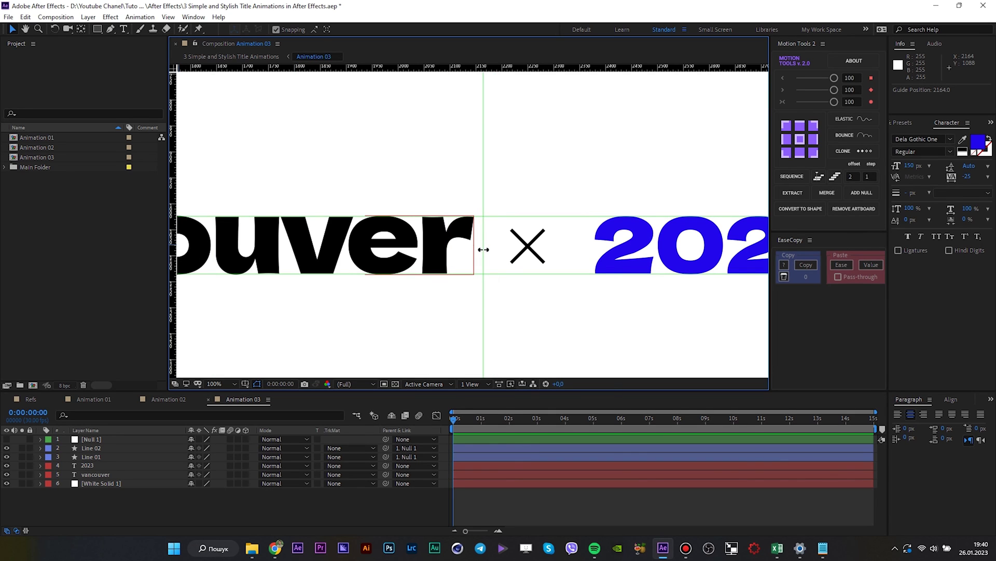
{"action": "scroll", "coordinate": [482, 249], "scroll_direction": "down", "scroll_amount": 4}
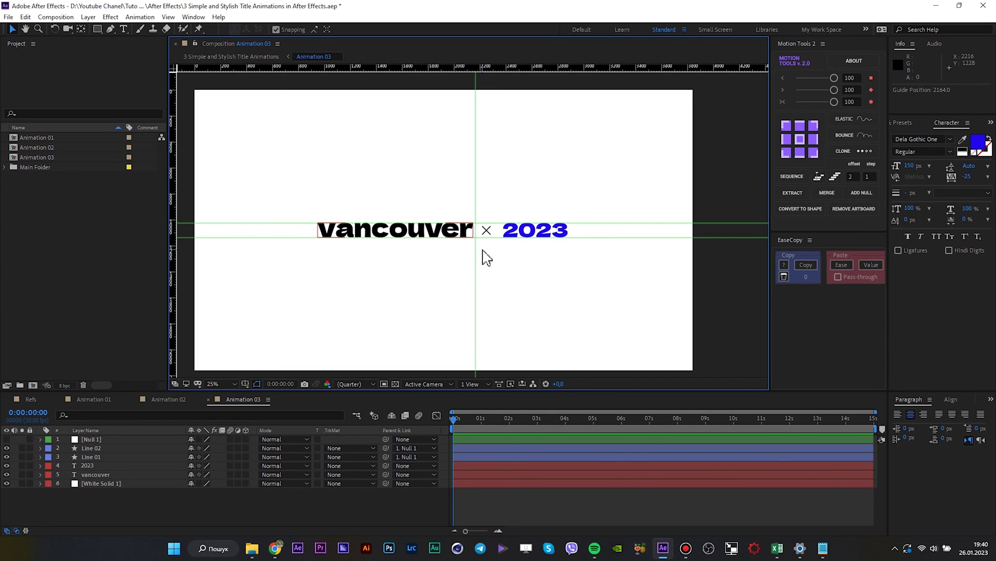
Step: Draw a rectangle about 1732 × 2256 px with fill 89638C and no stroke, covering the canvas rightward from the vertical guide
{"action": "left_click", "coordinate": [97, 29]}
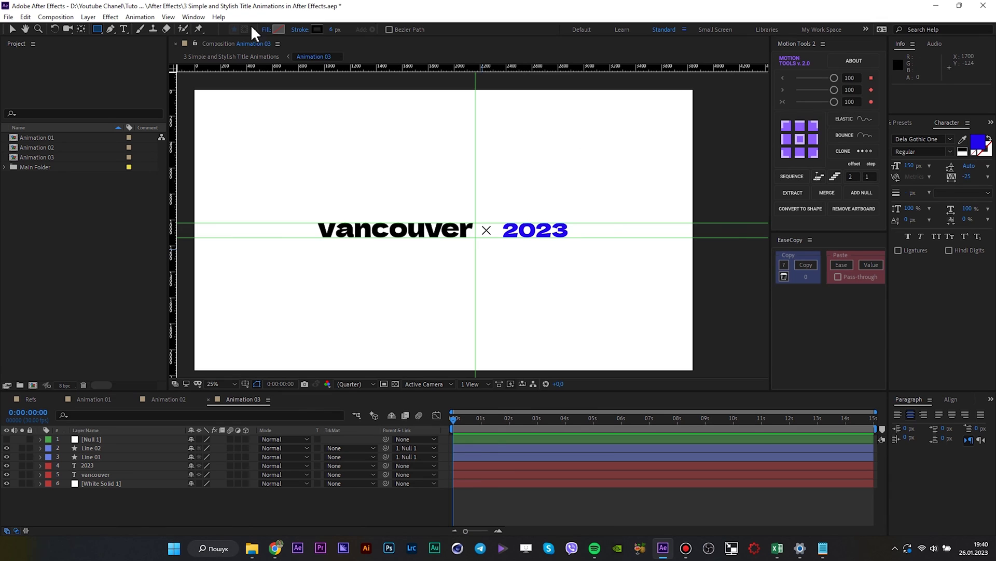
{"action": "left_click", "coordinate": [279, 29]}
{"action": "left_click", "coordinate": [556, 394]}
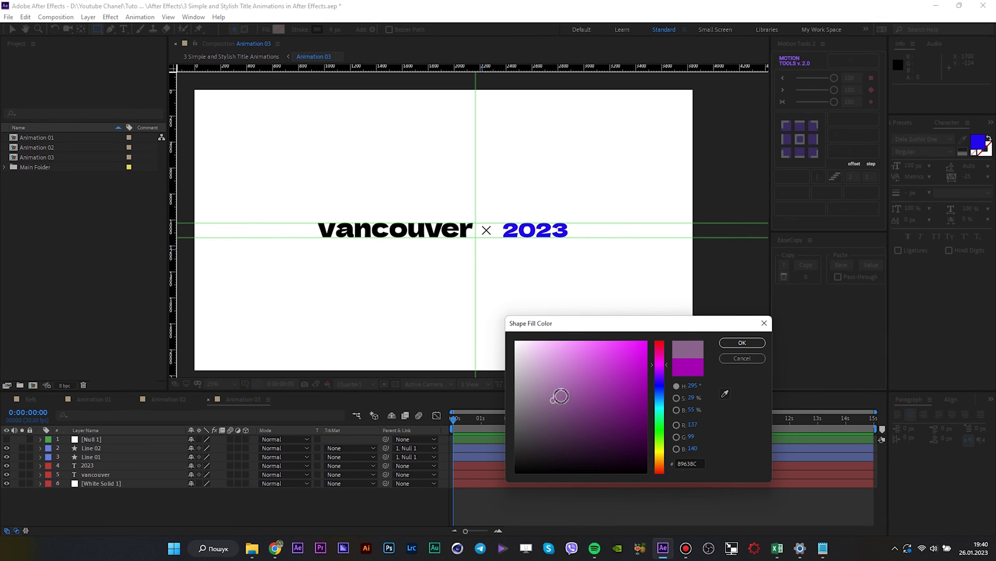
{"action": "left_click", "coordinate": [736, 346]}
{"action": "left_click", "coordinate": [305, 29]}
{"action": "left_click", "coordinate": [445, 244]}
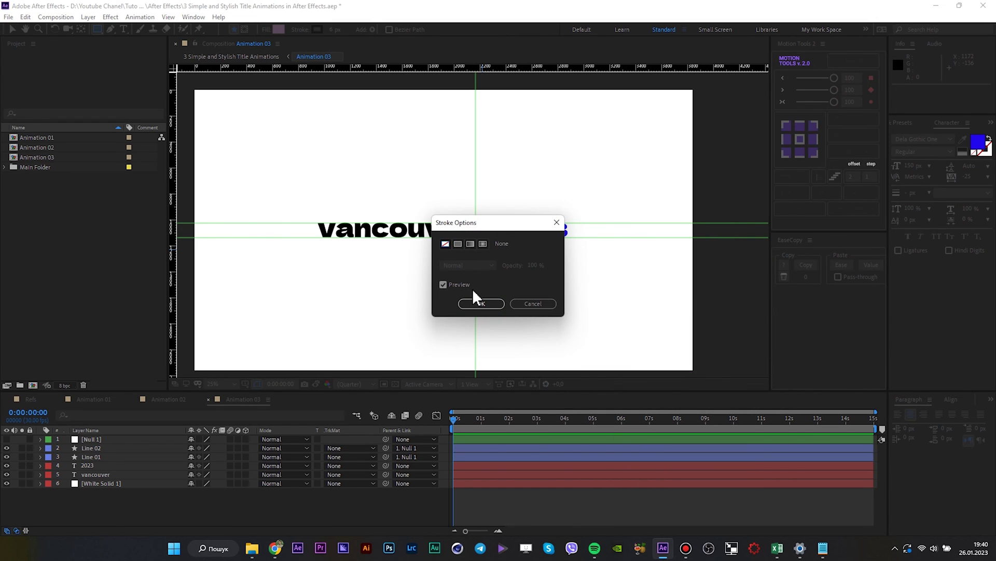
{"action": "left_click", "coordinate": [479, 302]}
{"action": "left_click_drag", "start_coordinate": [476, 81], "coordinate": [700, 375]}
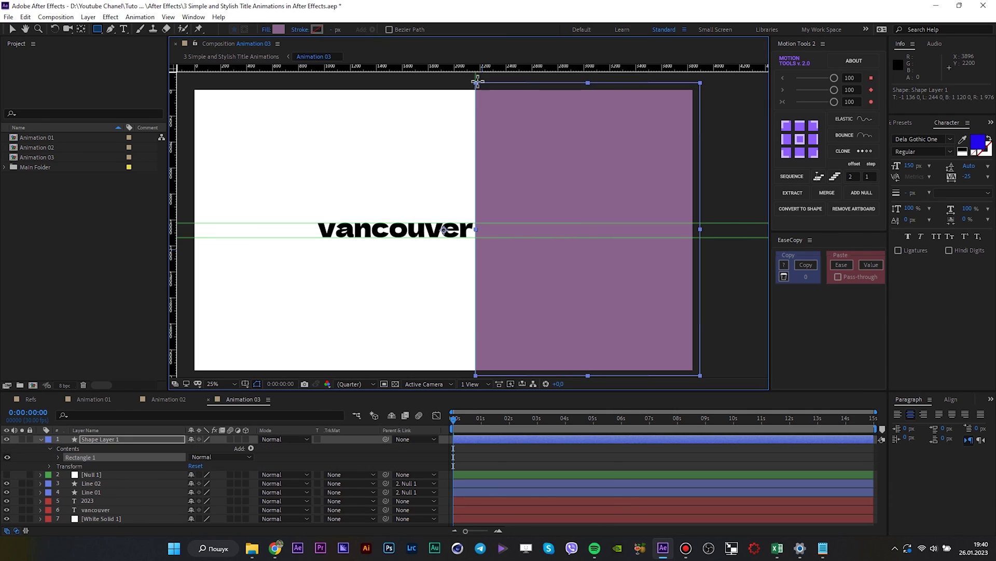
Step: Rename the new rectangle's shape layer as mask 01 and collapse its properties
{"action": "key", "text": "Return"}
{"action": "type", "text": "mask 01"}
{"action": "key", "text": "Return"}
{"action": "key", "text": "u"}
Step: Move mask 01 directly above the vancouver layer and use it as vancouver's Alpha Inverted track matte
{"action": "left_click", "coordinate": [373, 505]}
{"action": "key", "text": "v"}
{"action": "left_click_drag", "start_coordinate": [101, 441], "coordinate": [98, 482]}
{"action": "left_click", "coordinate": [98, 484]}
{"action": "left_click", "coordinate": [337, 482]}
{"action": "left_click", "coordinate": [370, 449]}
Step: Keyframe vancouver's Position to slide from 2872, 1080 at 0:00 to 1548, 1080 at 0:01:15
{"action": "left_click", "coordinate": [132, 481]}
{"action": "key", "text": "p"}
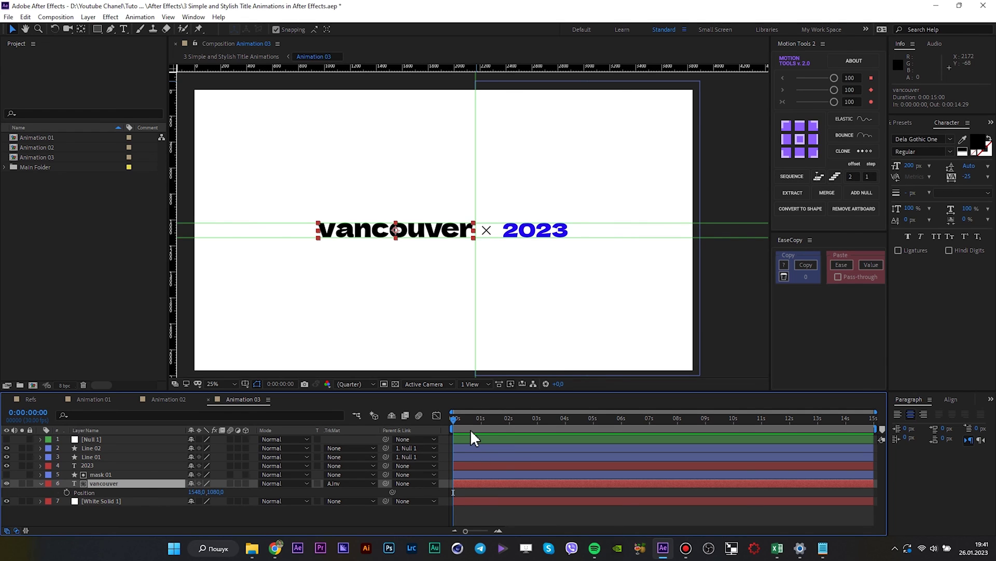
{"action": "scroll", "coordinate": [468, 445], "scroll_direction": "up", "scroll_amount": 3}
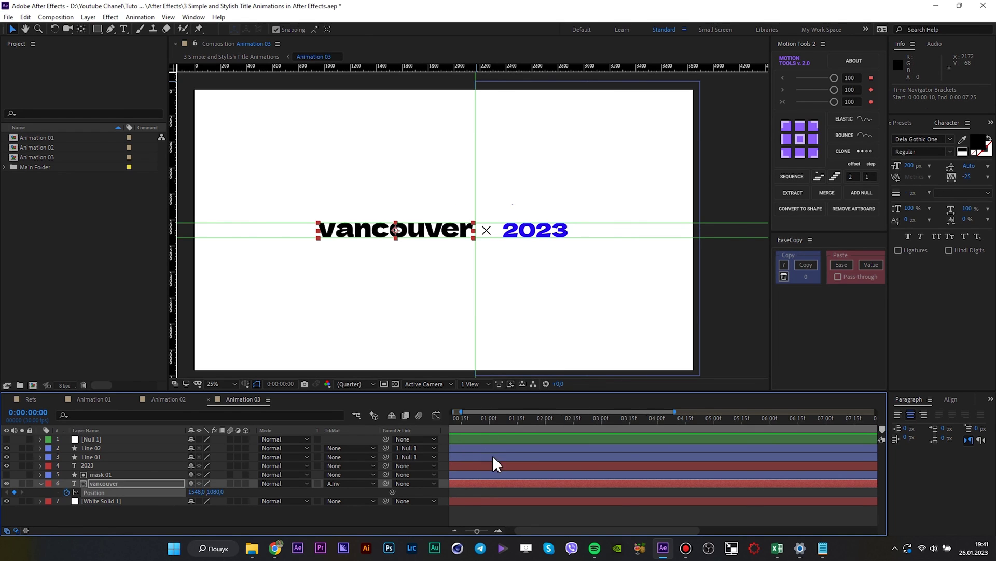
{"action": "left_click_drag", "start_coordinate": [559, 523], "coordinate": [550, 524]}
{"action": "left_click", "coordinate": [538, 421]}
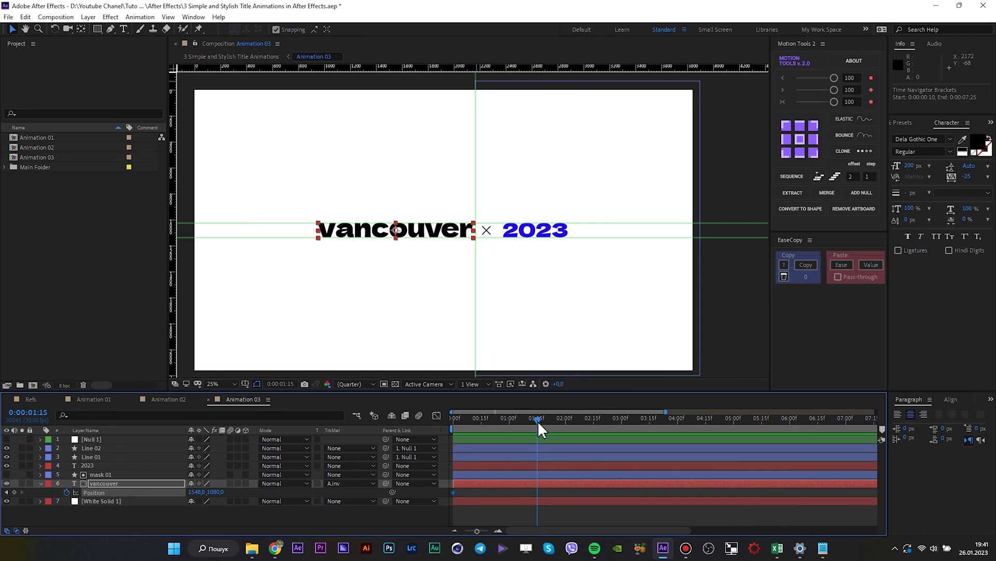
{"action": "left_click", "coordinate": [7, 492]}
{"action": "left_click_drag", "start_coordinate": [195, 491], "coordinate": [278, 491]}
Step: Apply Easy Ease to both vancouver Position keyframes and set their combined in/out ease in Motion Tools to 85
{"action": "left_click_drag", "start_coordinate": [546, 494], "coordinate": [443, 501]}
{"action": "key", "text": "F9"}
{"action": "left_click", "coordinate": [841, 101]}
{"action": "type", "text": "85"}
{"action": "left_click", "coordinate": [471, 513]}
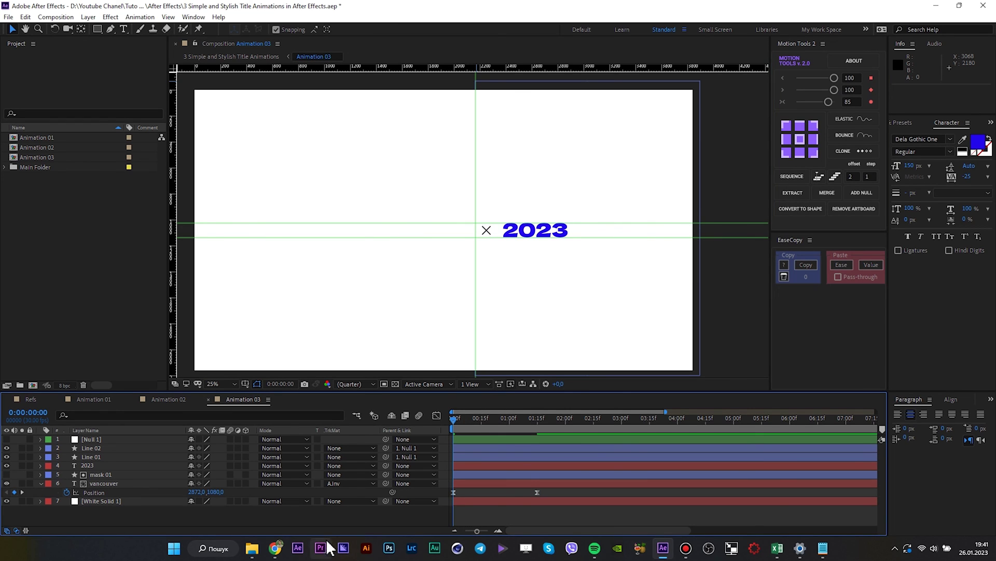
Step: Place a horizontal guide at y 1145 just below 2023 and draw a wide mauve rectangle from that guide downward
{"action": "scroll", "coordinate": [579, 296], "scroll_direction": "up", "scroll_amount": 4}
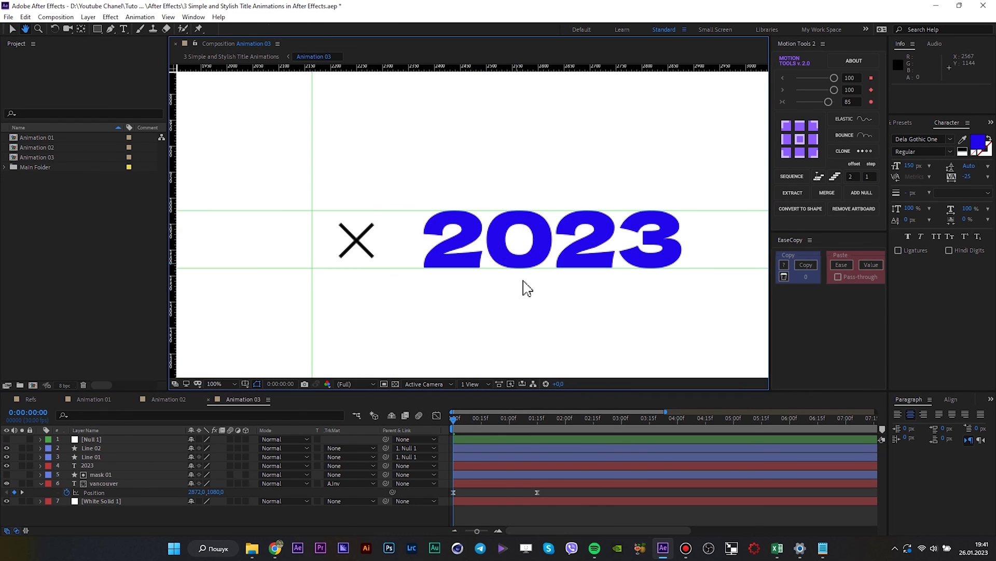
{"action": "mouse_move", "coordinate": [525, 67]}
{"action": "left_mouse_down"}
{"action": "mouse_move", "coordinate": [559, 274]}
{"action": "mouse_move", "coordinate": [523, 238]}
{"action": "left_mouse_up"}
{"action": "scroll", "coordinate": [560, 277], "scroll_direction": "down", "scroll_amount": 4}
{"action": "left_click", "coordinate": [97, 29]}
{"action": "scroll", "coordinate": [472, 223], "scroll_direction": "up", "scroll_amount": 2}
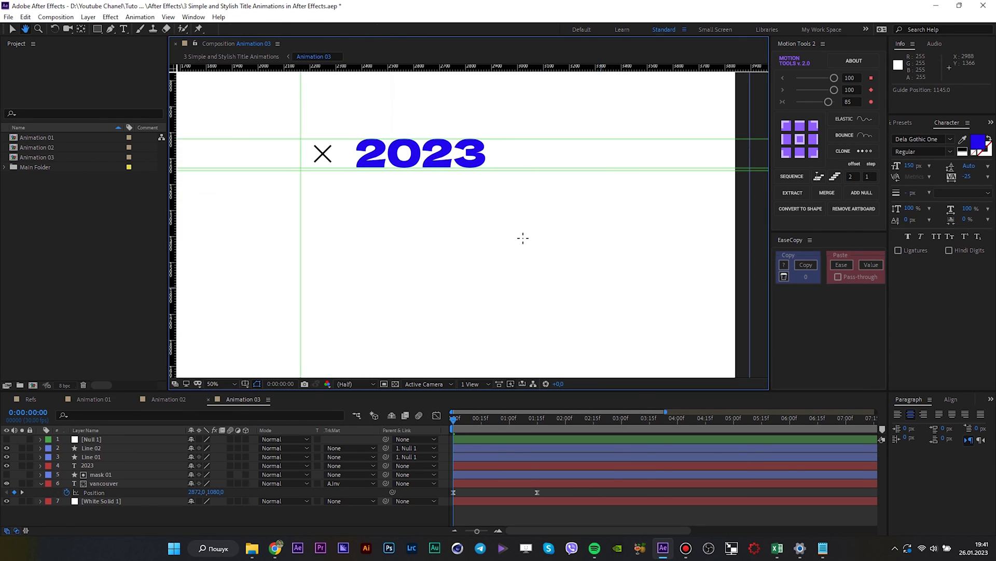
{"action": "mouse_move", "coordinate": [743, 344]}
{"action": "left_mouse_down"}
{"action": "mouse_move", "coordinate": [333, 227]}
{"action": "mouse_move", "coordinate": [262, 169]}
{"action": "mouse_move", "coordinate": [240, 171]}
{"action": "left_mouse_up"}
Step: Rename the new rectangle's shape layer as mask 02
{"action": "left_click", "coordinate": [96, 440]}
{"action": "key", "text": "Return"}
{"action": "type", "text": "Mask 02"}
{"action": "key", "text": "Return"}
Step: Move mask 02 directly above the 2023 layer and use it as 2023's Alpha Inverted track matte
{"action": "left_click_drag", "start_coordinate": [95, 439], "coordinate": [102, 480]}
{"action": "left_click", "coordinate": [351, 475]}
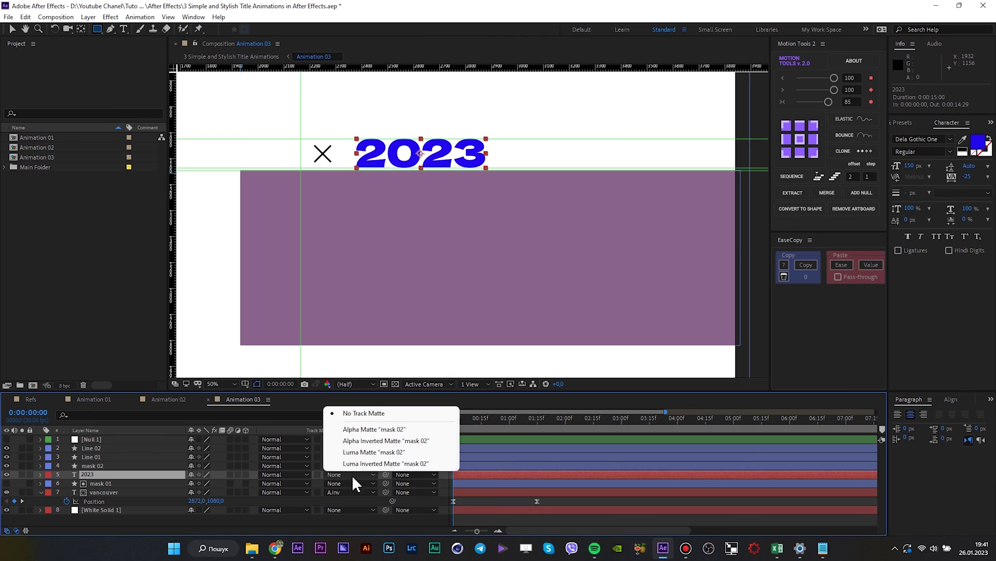
{"action": "left_click", "coordinate": [394, 440]}
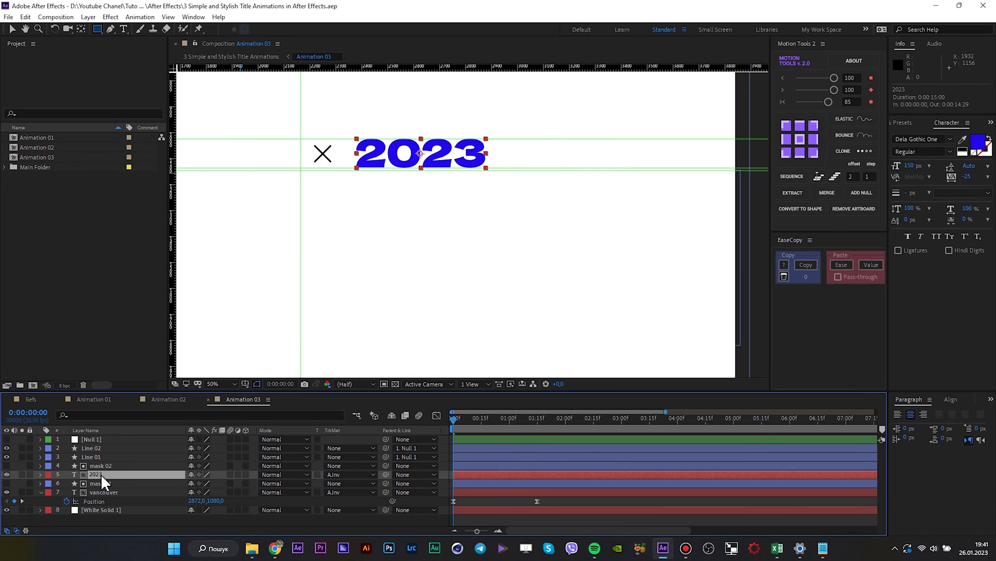
Step: Keyframe 2023's Position to rise from below the lower guide at 0:00 to its current place at 0:01:15
{"action": "key", "text": "p"}
{"action": "left_click", "coordinate": [66, 482]}
{"action": "left_click", "coordinate": [537, 431]}
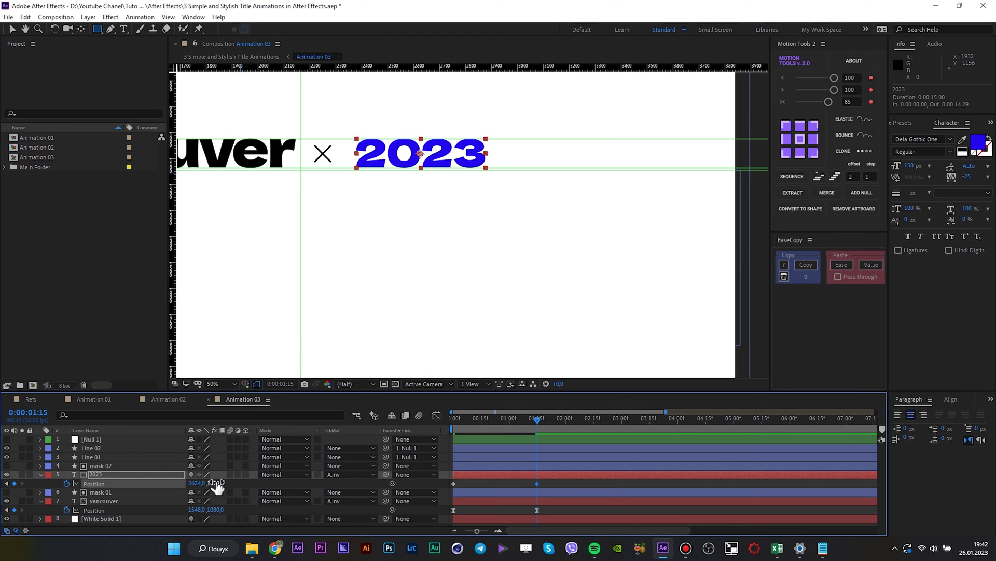
{"action": "left_click", "coordinate": [7, 483]}
{"action": "left_click_drag", "start_coordinate": [213, 483], "coordinate": [294, 491]}
Step: Apply Easy Ease with a Motion Tools ease of 85 to both 2023 Position keyframes and collapse the layers
{"action": "left_click_drag", "start_coordinate": [550, 487], "coordinate": [441, 490]}
{"action": "key", "text": "F9"}
{"action": "left_click", "coordinate": [830, 101]}
{"action": "left_click", "coordinate": [552, 481]}
{"action": "key", "text": "u"}
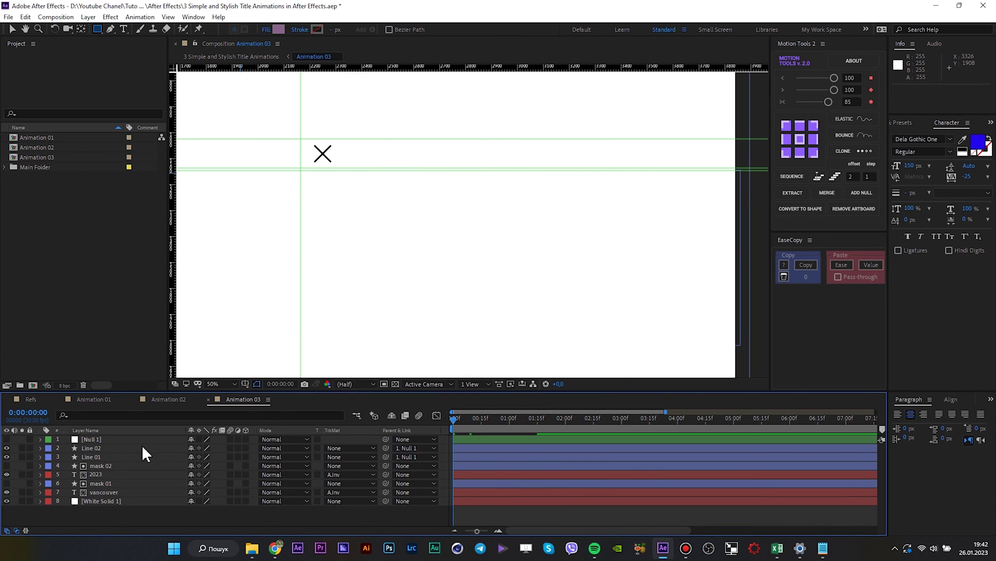
Step: Add Trim Paths to the Line 01 layer and expand its settings
{"action": "left_click", "coordinate": [93, 458]}
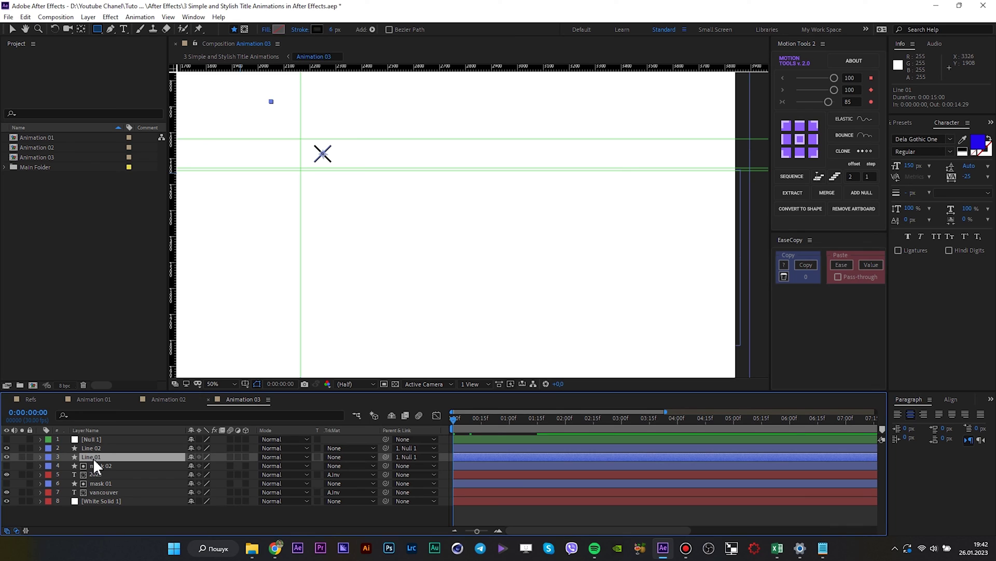
{"action": "left_click", "coordinate": [40, 457]}
{"action": "left_click", "coordinate": [251, 466]}
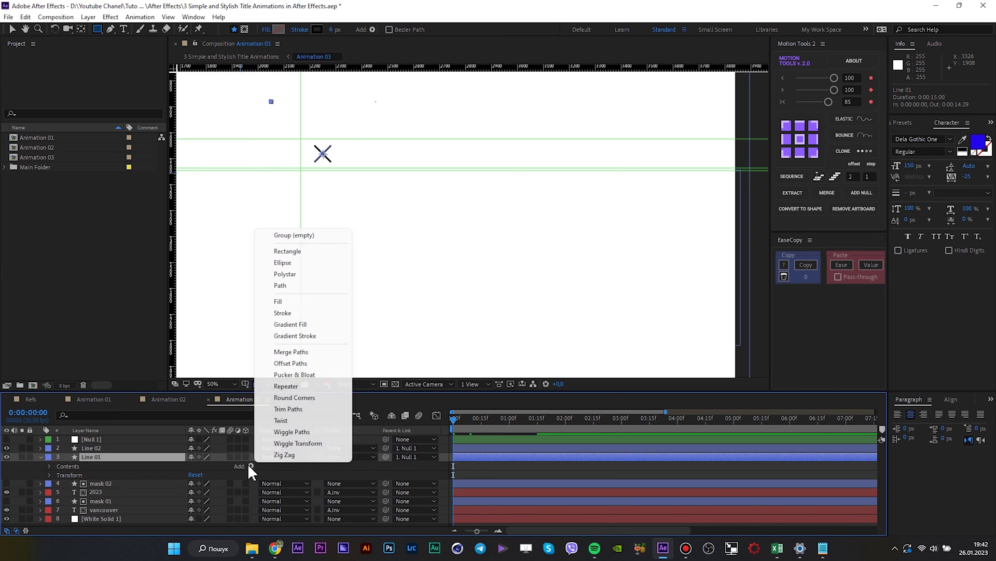
{"action": "left_click", "coordinate": [287, 409]}
{"action": "left_click", "coordinate": [59, 484]}
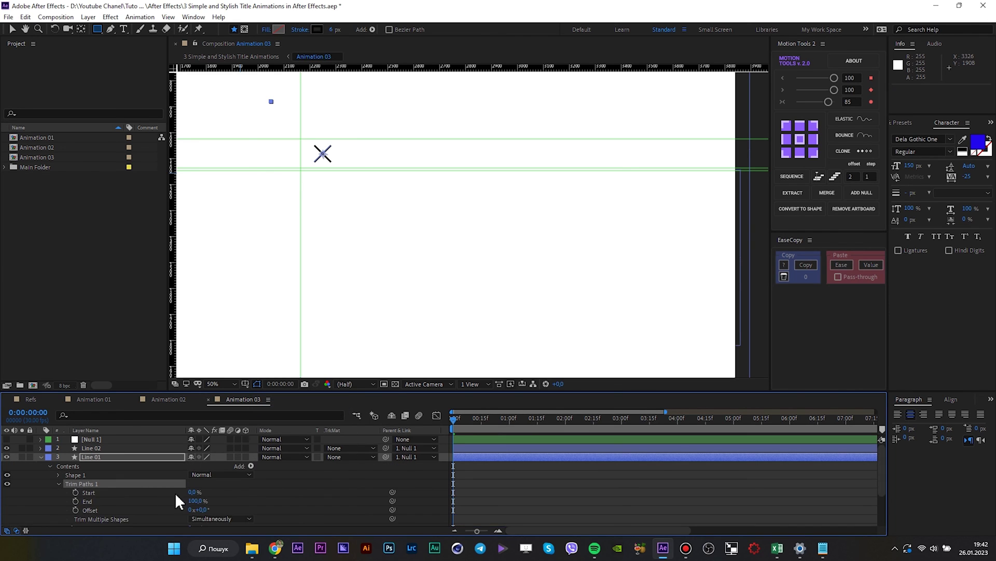
Step: Keyframe Line 01's Trim Paths End from 0% at 0:00 to 100% at 0:01:00 and ease both keyframes
{"action": "left_click_drag", "start_coordinate": [196, 501], "coordinate": [150, 502]}
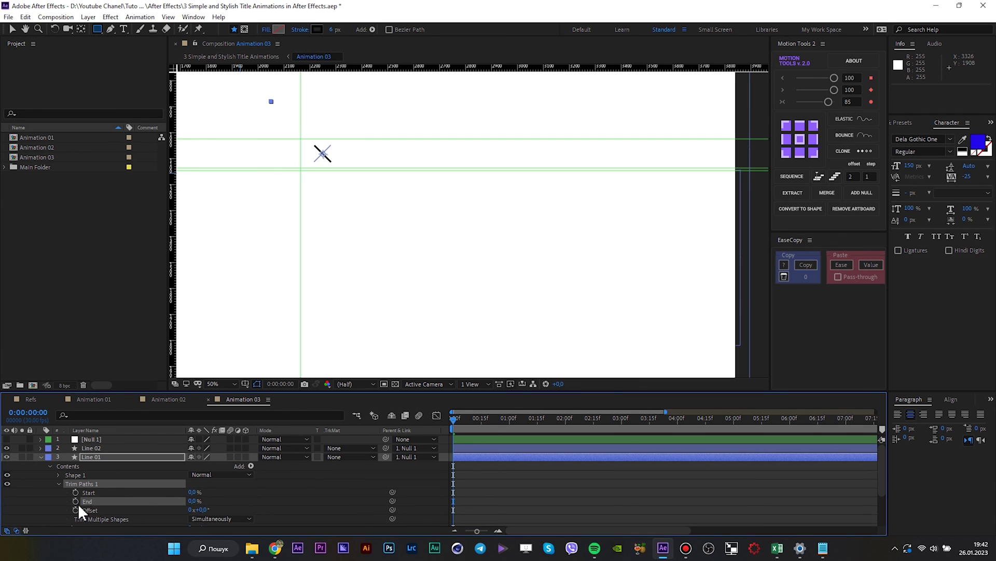
{"action": "left_click", "coordinate": [510, 426]}
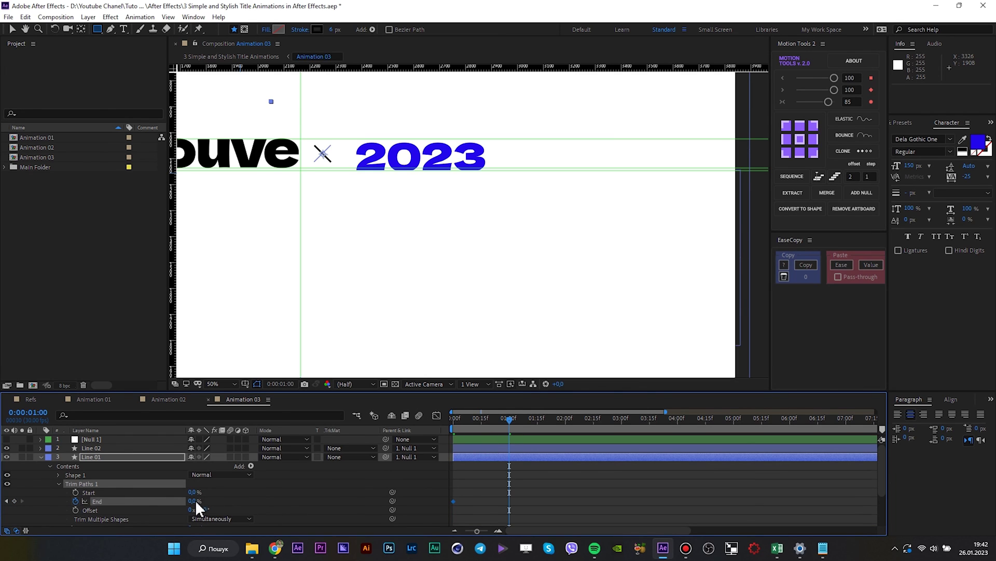
{"action": "left_click_drag", "start_coordinate": [542, 492], "coordinate": [448, 508]}
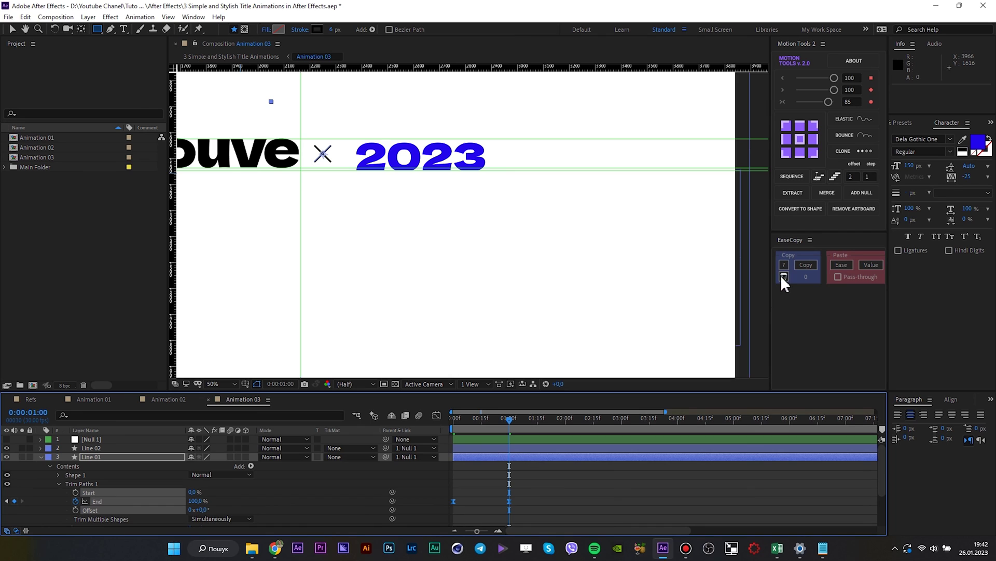
Step: Copy Line 01's animated Trim Paths onto the Line 02 layer, starting at 0:00
{"action": "left_click", "coordinate": [81, 484]}
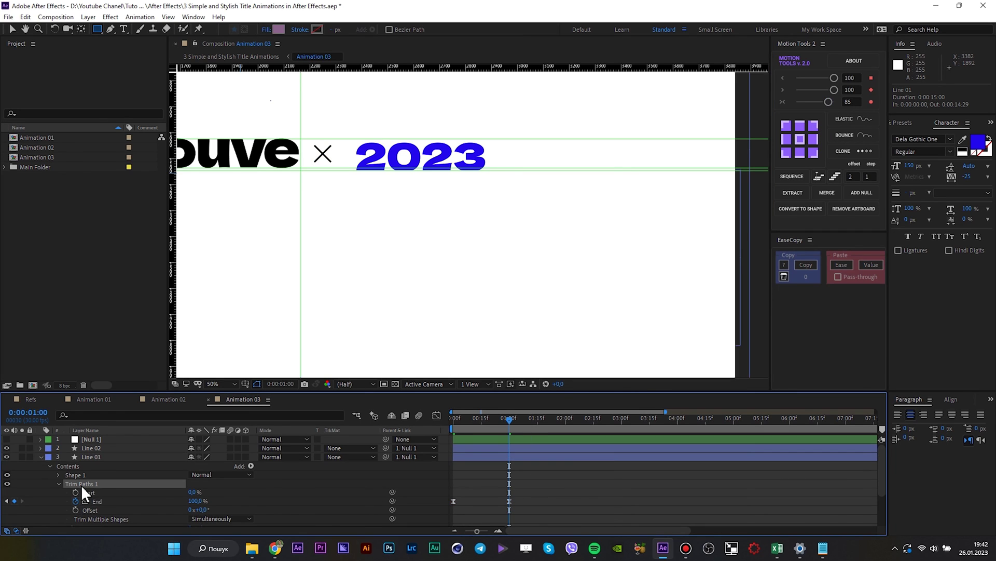
{"action": "left_click_drag", "start_coordinate": [461, 420], "coordinate": [454, 421]}
{"action": "left_click", "coordinate": [457, 451]}
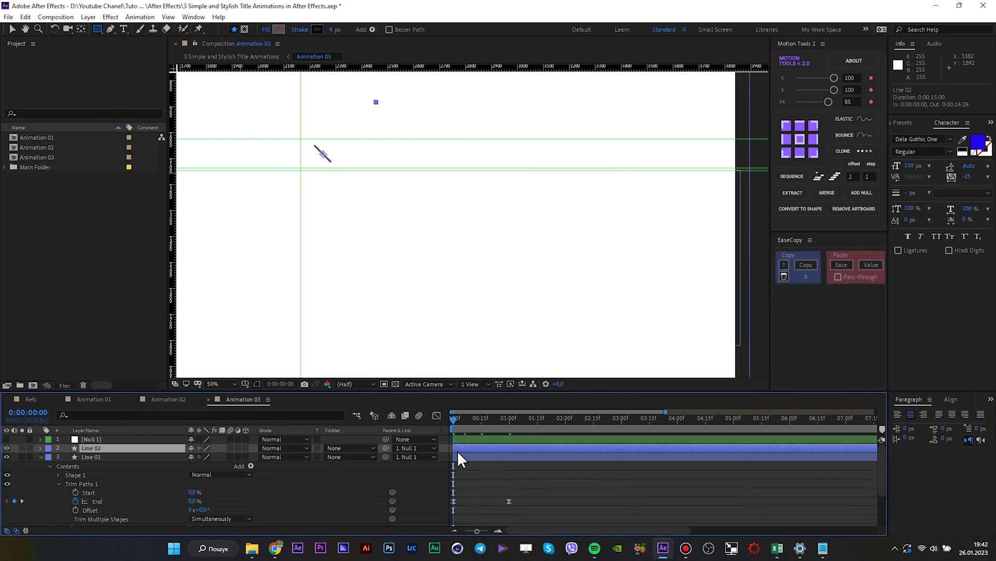
Step: Check the pasted End keyframes on Line 02 and collapse the properties of both line layers
{"action": "left_click", "coordinate": [41, 448]}
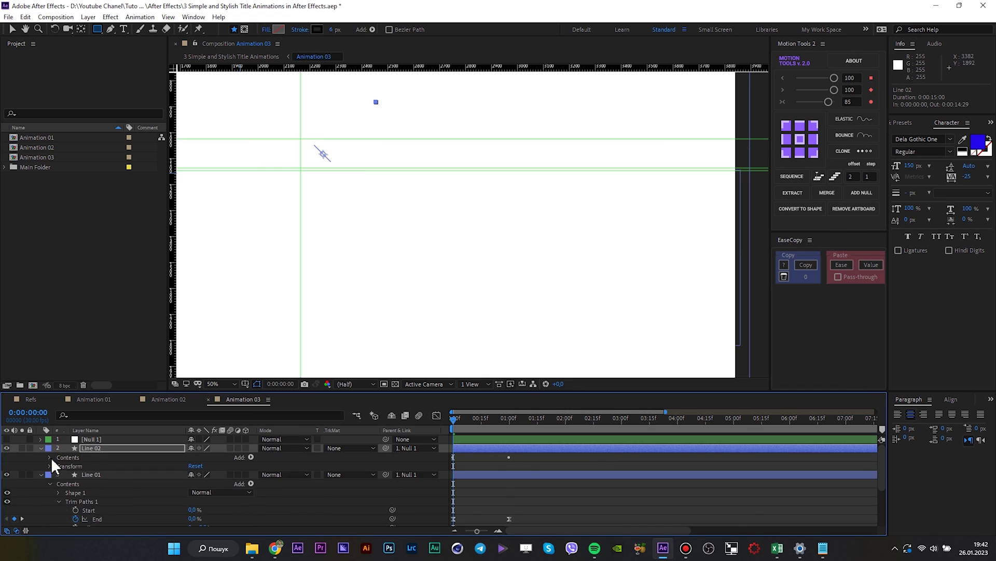
{"action": "left_click", "coordinate": [49, 457]}
{"action": "left_click", "coordinate": [59, 475]}
{"action": "left_click", "coordinate": [100, 449]}
{"action": "key", "text": "u"}
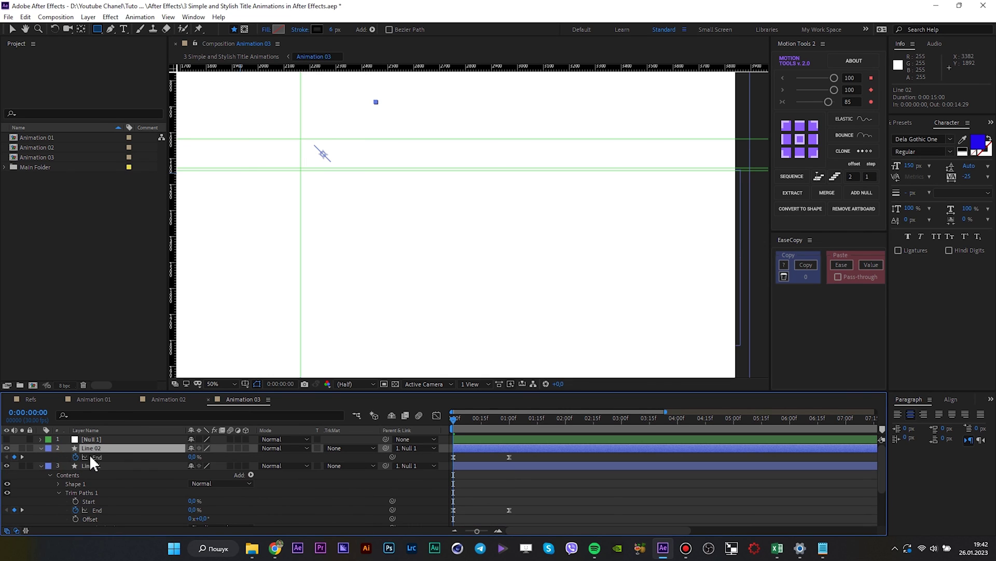
{"action": "left_click", "coordinate": [91, 465]}
{"action": "key", "text": "u"}
{"action": "left_click", "coordinate": [525, 471]}
{"action": "key", "text": "u"}
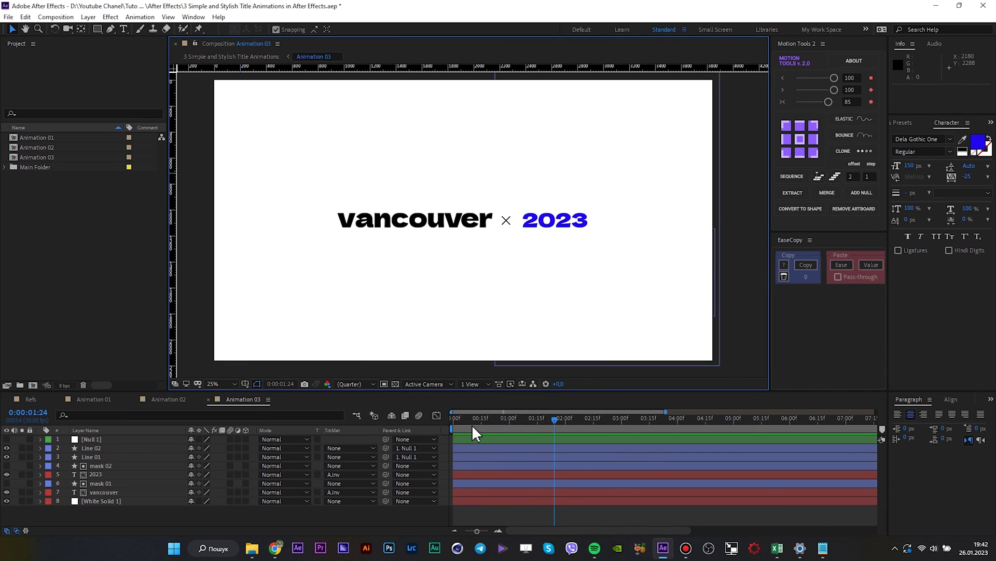
Step: Preview the title from the beginning and shift the 2023 layer to start at frame 10
{"action": "left_click", "coordinate": [455, 422]}
{"action": "key", "text": "space"}
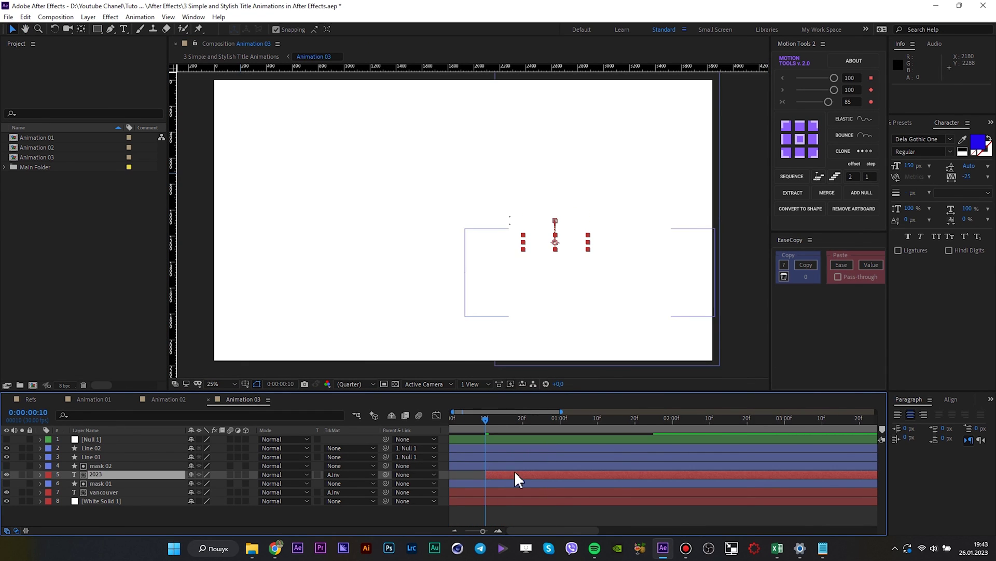
{"action": "scroll", "coordinate": [514, 472], "scroll_direction": "down", "scroll_amount": 2}
Step: Shift the Line 02 layer to start at frame 5, offset from Line 01, and preview the animation
{"action": "left_click", "coordinate": [452, 457]}
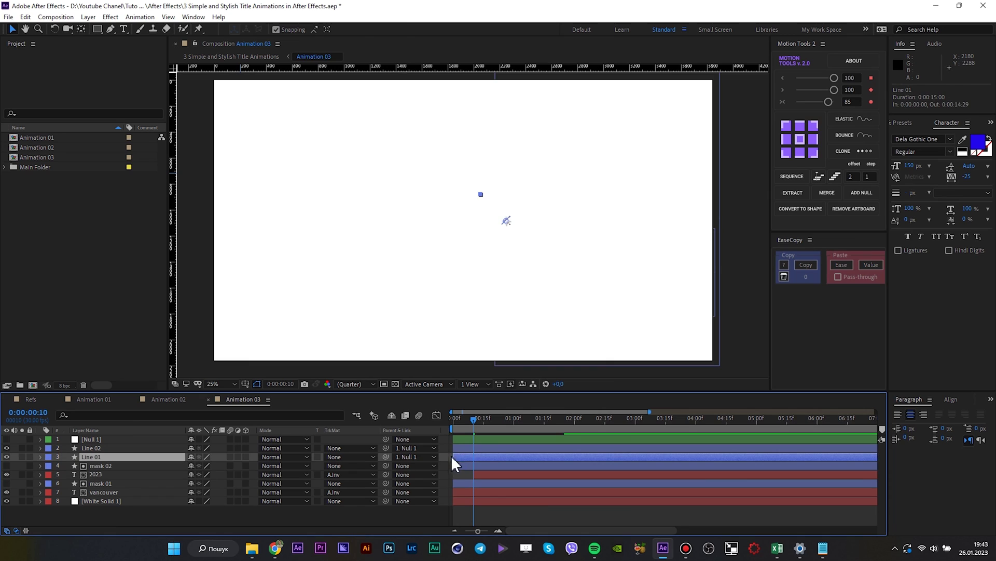
{"action": "scroll", "coordinate": [452, 457], "scroll_direction": "up", "scroll_amount": 2}
{"action": "left_click_drag", "start_coordinate": [517, 424], "coordinate": [541, 424]}
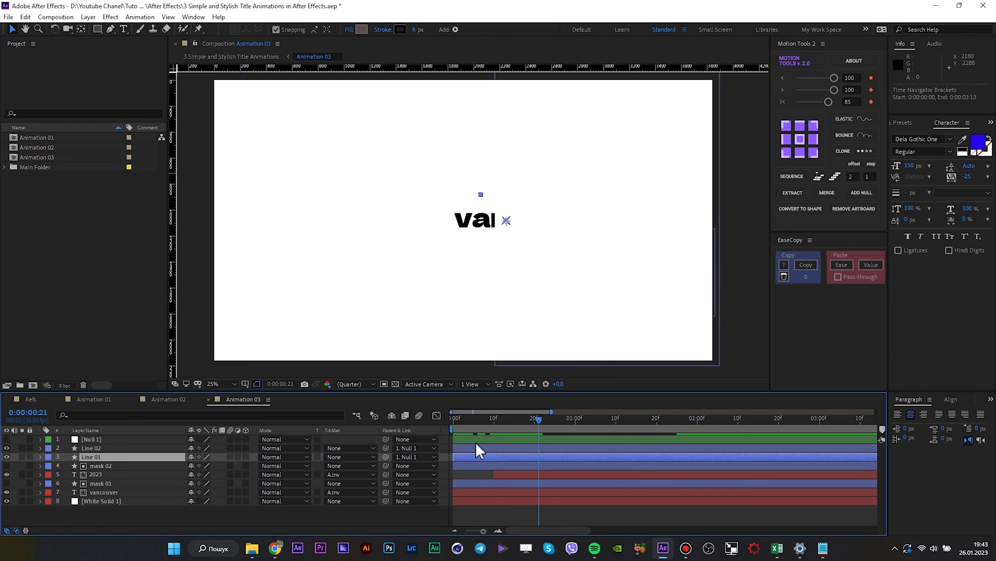
{"action": "left_click", "coordinate": [463, 447]}
{"action": "scroll", "coordinate": [457, 448], "scroll_direction": "up", "scroll_amount": 3}
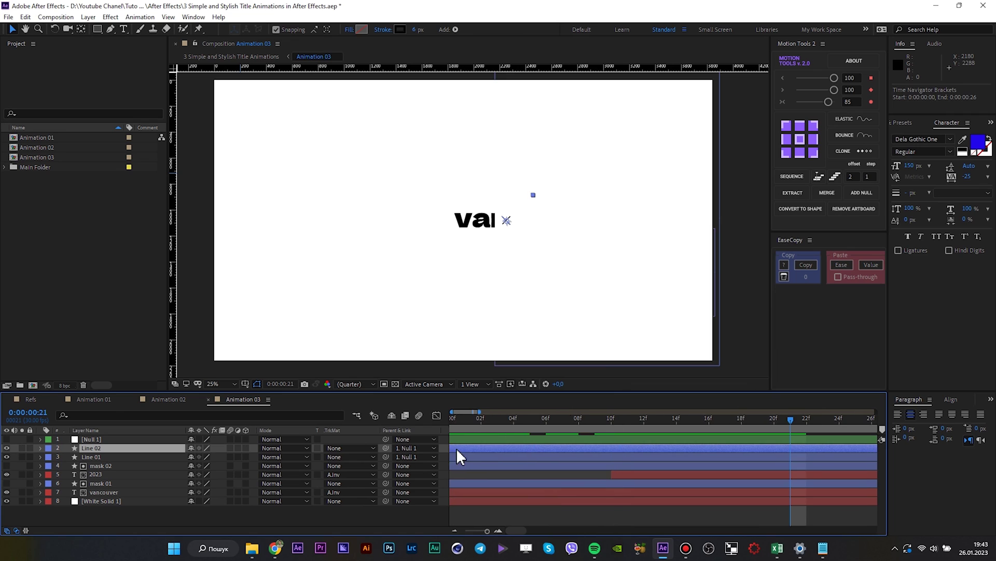
{"action": "left_click_drag", "start_coordinate": [456, 448], "coordinate": [522, 445]}
{"action": "scroll", "coordinate": [556, 451], "scroll_direction": "down", "scroll_amount": 2}
{"action": "left_click_drag", "start_coordinate": [472, 421], "coordinate": [444, 419]}
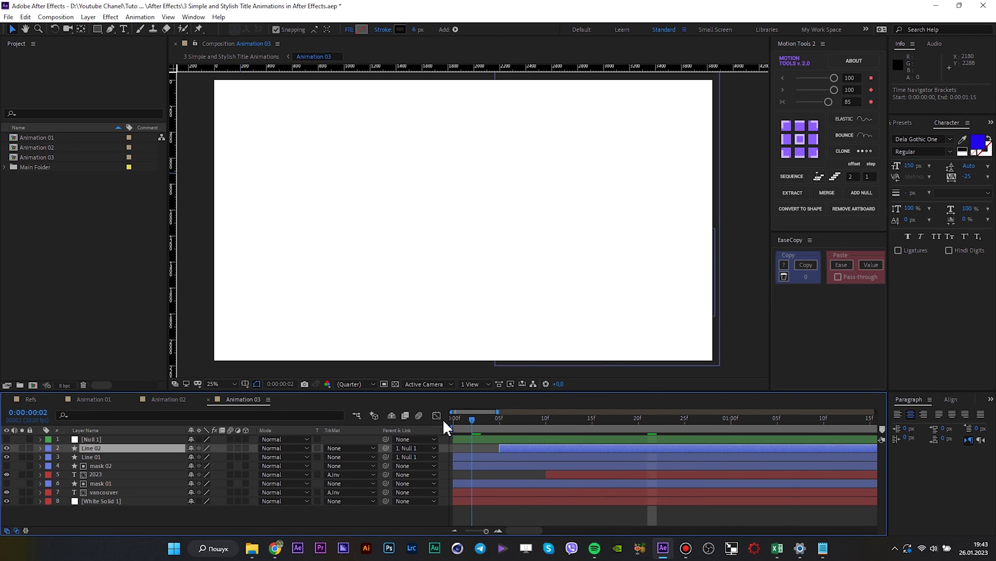
{"action": "key", "text": "space"}
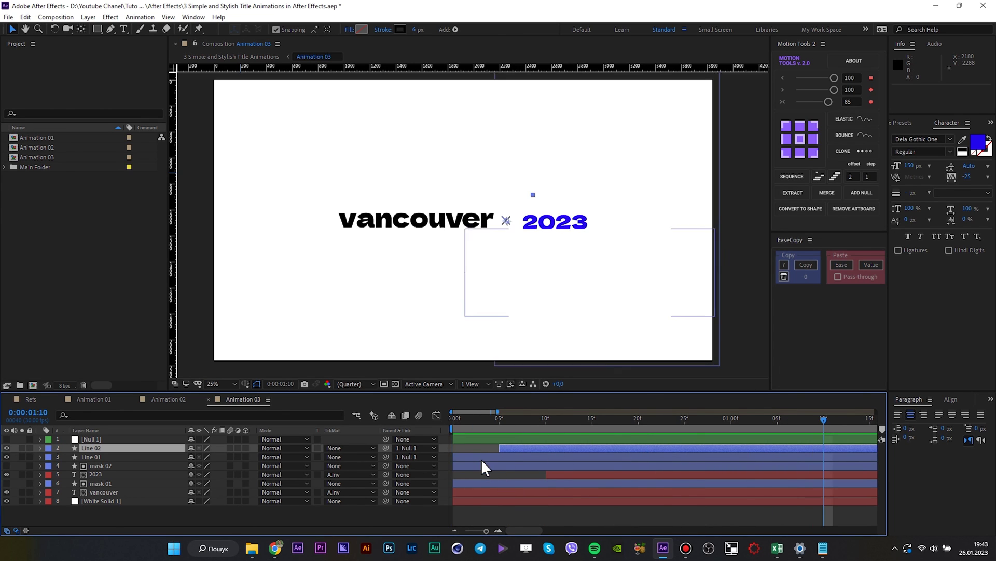
Step: Delay both line layers by 10 frames so that Line 01 starts at frame 10 and Line 02 at frame 15
{"action": "left_click", "coordinate": [481, 459], "text": "shift"}
{"action": "left_click_drag", "start_coordinate": [503, 447], "coordinate": [572, 454]}
{"action": "scroll", "coordinate": [541, 455], "scroll_direction": "down", "scroll_amount": 3}
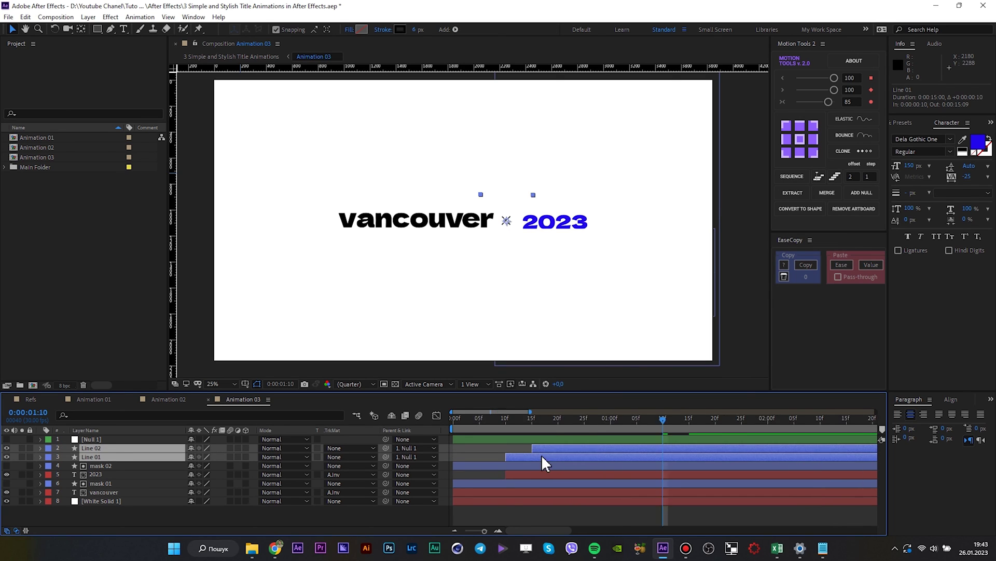
Step: Shift the mask 02 layer to start at frame 10, matching the 2023 layer, and preview the staggered animation
{"action": "key", "text": "Home"}
{"action": "left_click", "coordinate": [461, 465]}
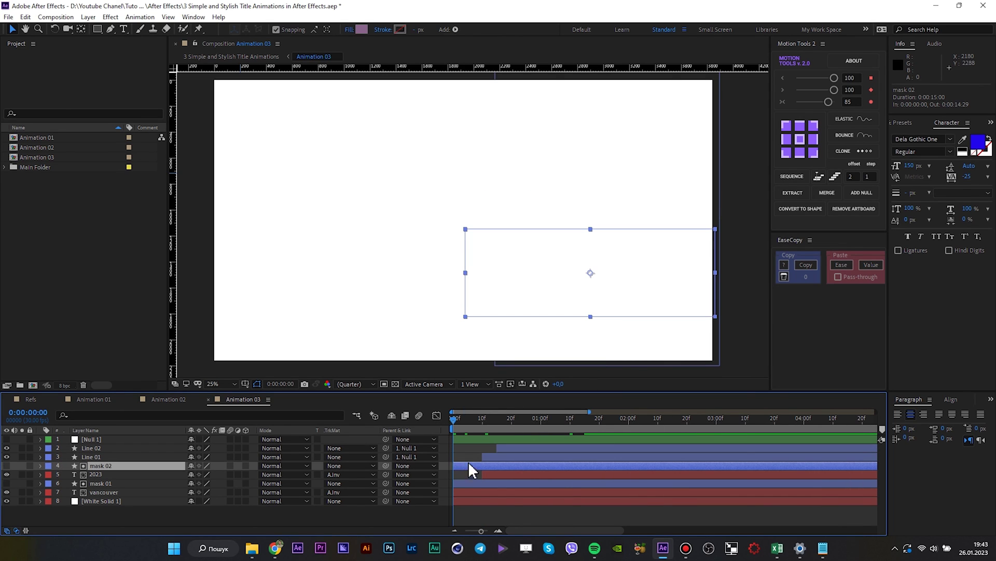
{"action": "left_click_drag", "start_coordinate": [460, 466], "coordinate": [481, 450]}
{"action": "key", "text": "space"}
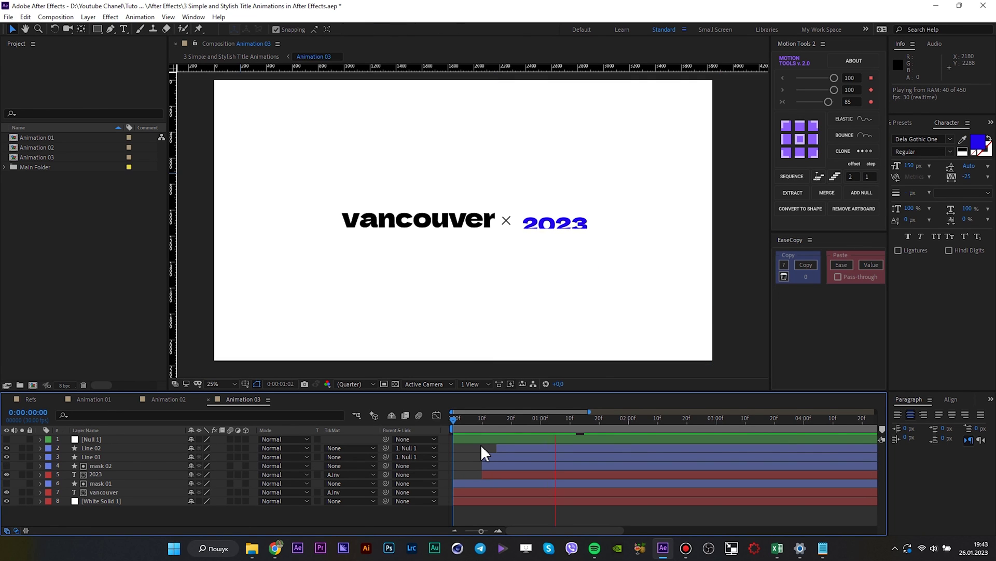
{"action": "left_click", "coordinate": [487, 472]}
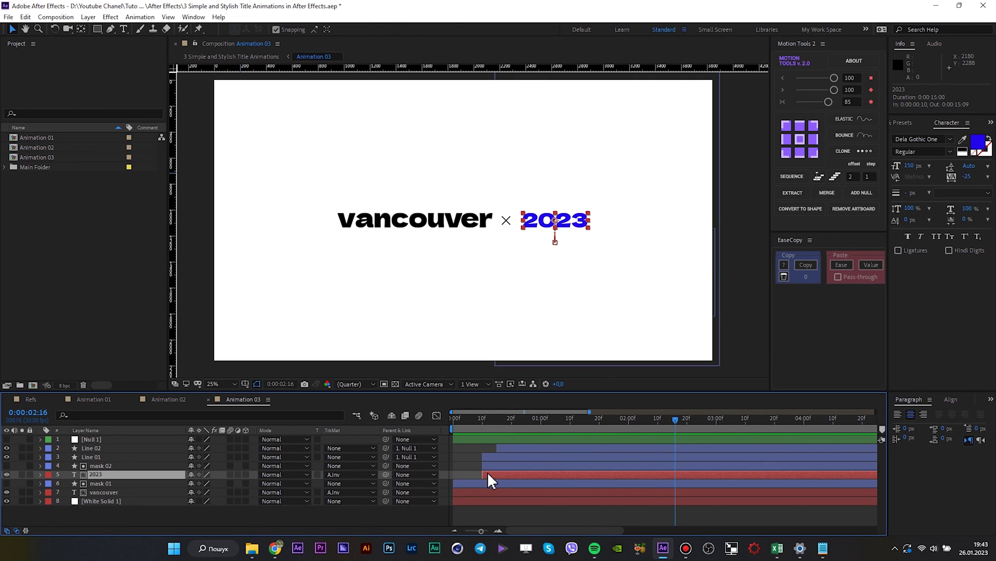
Step: Shift the 2023 and mask 02 layers together to start at frame 15 and preview the title
{"action": "left_click", "coordinate": [488, 466], "text": "shift"}
{"action": "left_click_drag", "start_coordinate": [487, 467], "coordinate": [503, 467]}
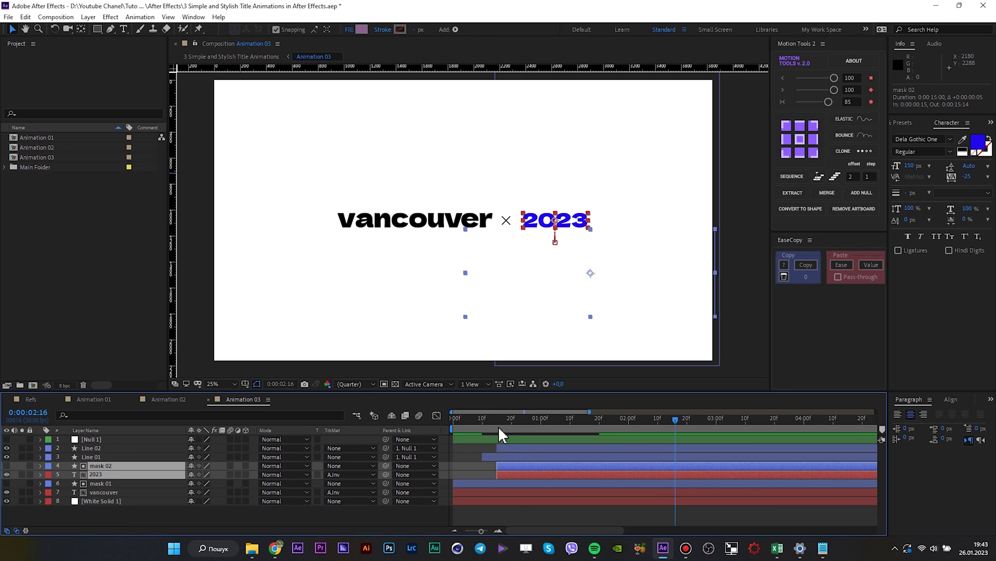
{"action": "key", "text": "Home"}
{"action": "key", "text": "space"}
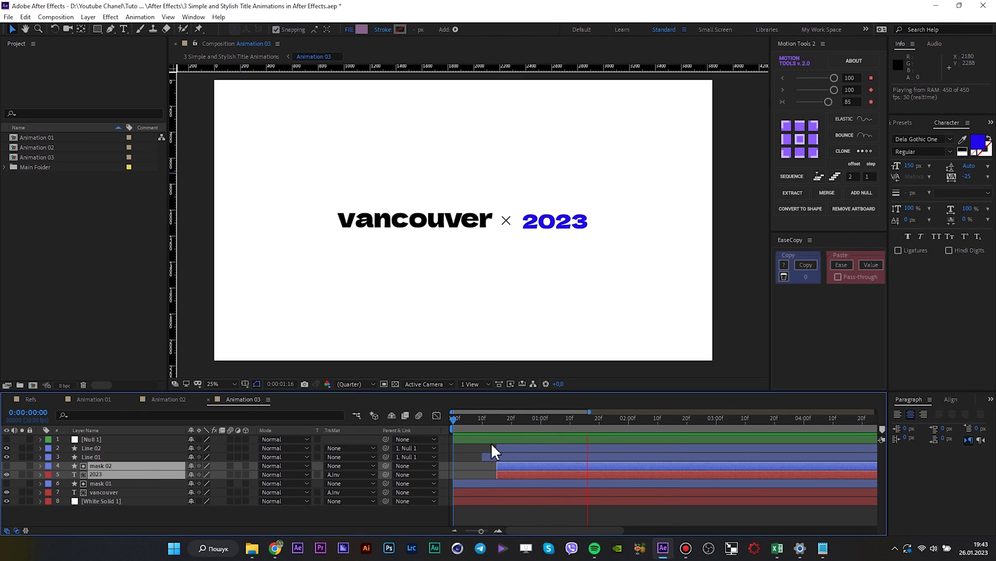
{"action": "key", "text": "space"}
{"action": "left_click", "coordinate": [421, 514]}
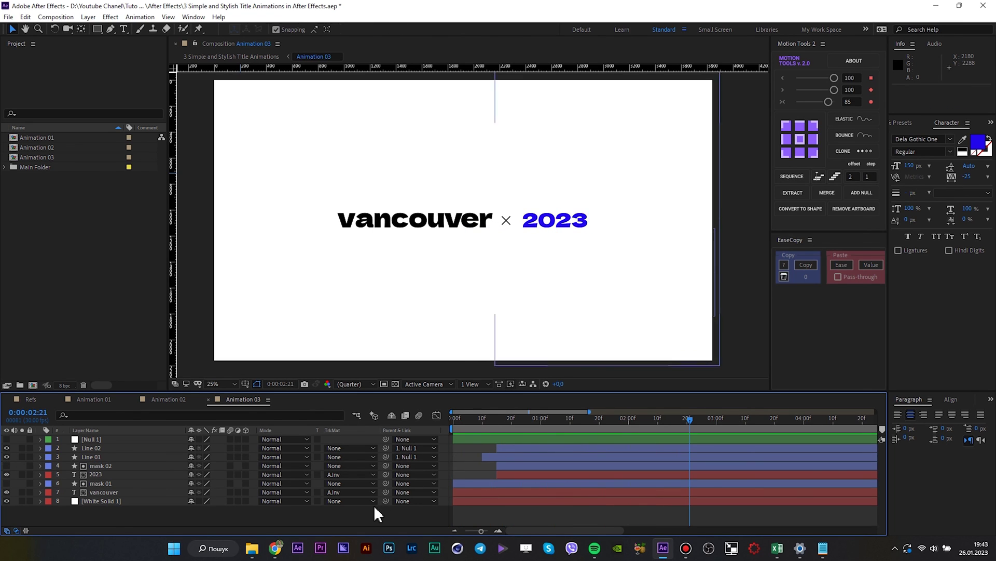
Step: Add a null named s1 and parent the Null 1 layer to it
{"action": "left_click", "coordinate": [863, 195]}
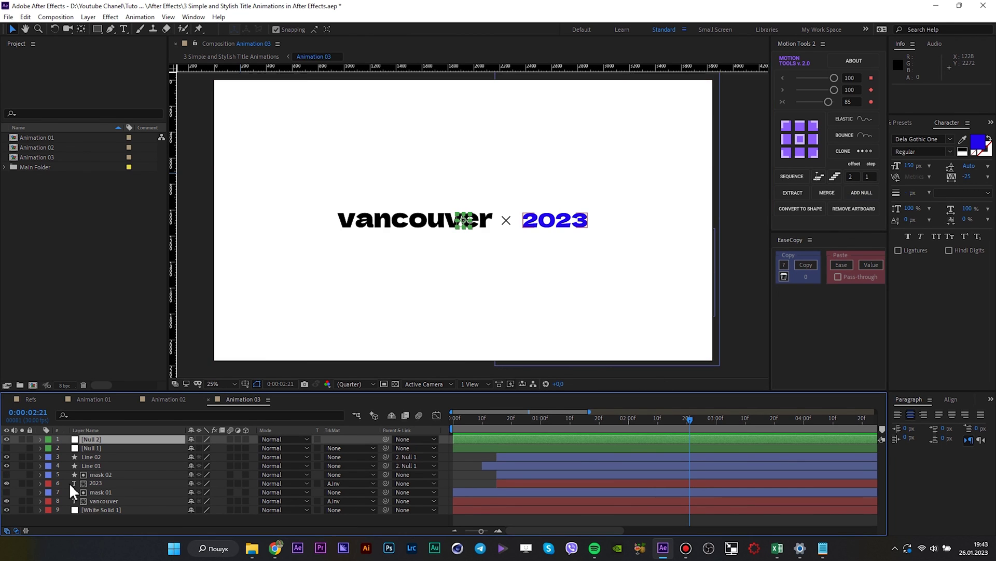
{"action": "key", "text": "Return"}
{"action": "type", "text": "s1"}
{"action": "left_click", "coordinate": [95, 449]}
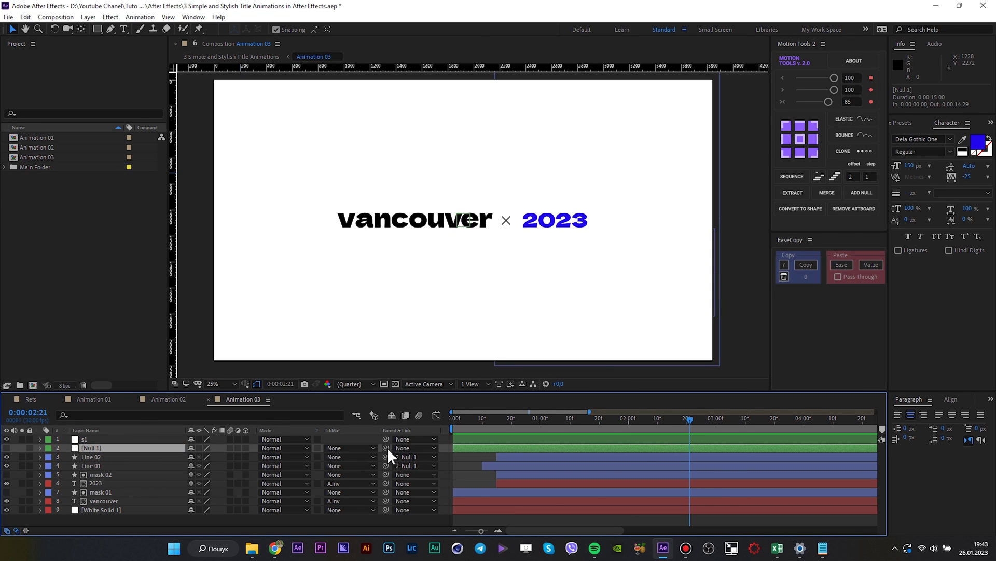
{"action": "left_click_drag", "start_coordinate": [386, 448], "coordinate": [96, 442]}
Step: Parent the mask 02, 2023, mask 01 and vancouver layers to the s1 null
{"action": "left_click", "coordinate": [101, 475]}
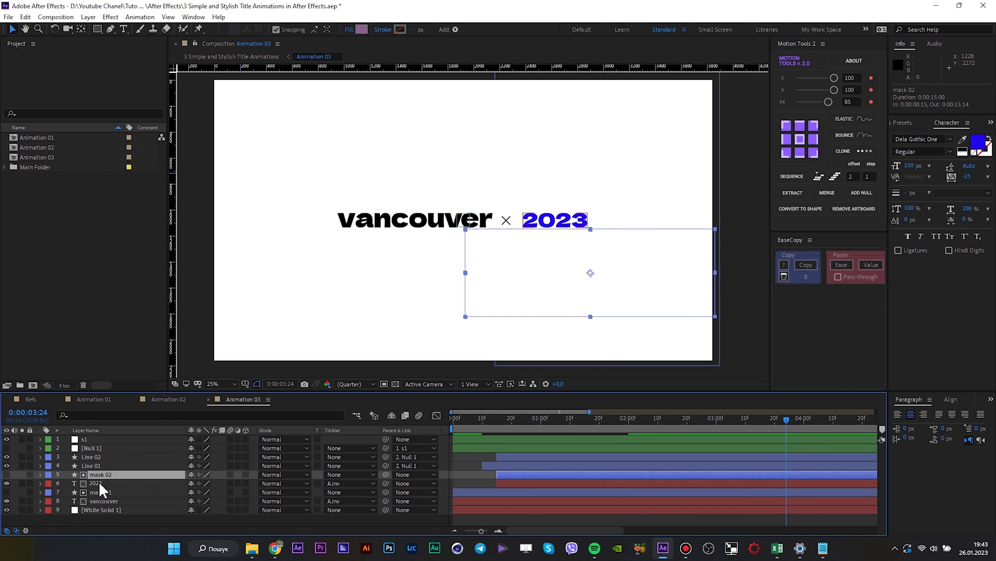
{"action": "left_click", "coordinate": [99, 483], "text": "ctrl"}
{"action": "left_click", "coordinate": [103, 492], "text": "ctrl"}
{"action": "left_click", "coordinate": [107, 500], "text": "ctrl"}
{"action": "left_click_drag", "start_coordinate": [385, 474], "coordinate": [86, 439]}
Step: Keyframe the s1 null's scale from 120% at frame 0 to 100% at 2 seconds
{"action": "left_click", "coordinate": [85, 439]}
{"action": "left_click_drag", "start_coordinate": [481, 422], "coordinate": [629, 426]}
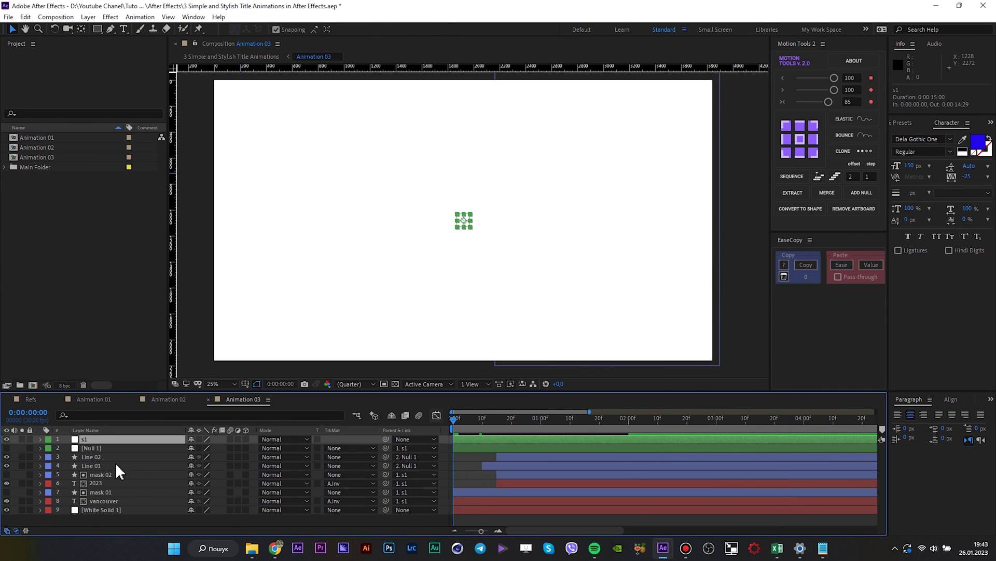
{"action": "key", "text": "s"}
{"action": "left_click", "coordinate": [15, 447]}
{"action": "key", "text": "Home"}
{"action": "left_click_drag", "start_coordinate": [213, 447], "coordinate": [230, 447]}
{"action": "left_click", "coordinate": [217, 449]}
{"action": "type", "text": "120"}
{"action": "key", "text": "Return"}
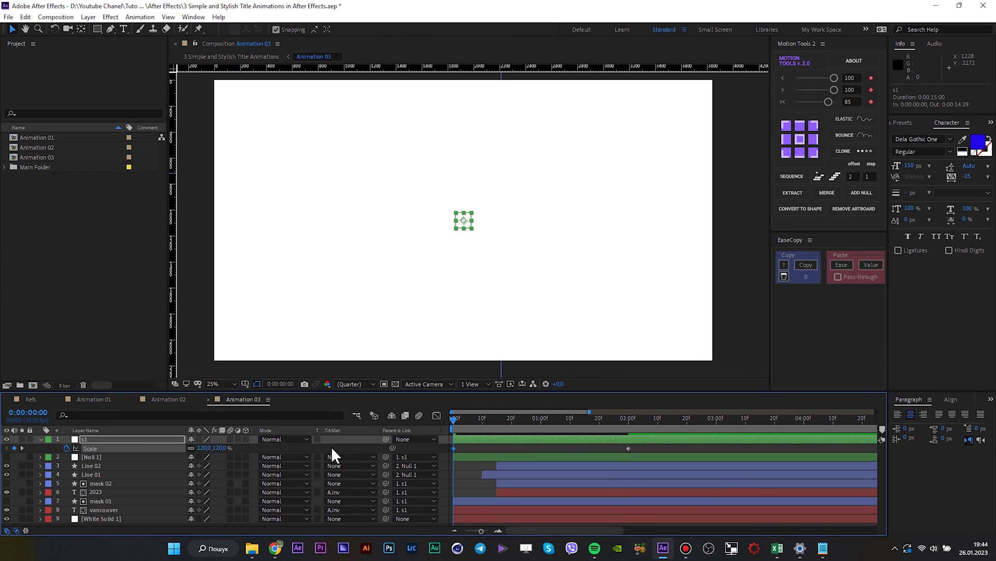
Step: Ease both scale keyframes of the s1 null with an influence of 90 and scrub through the motion
{"action": "left_click_drag", "start_coordinate": [642, 446], "coordinate": [441, 456]}
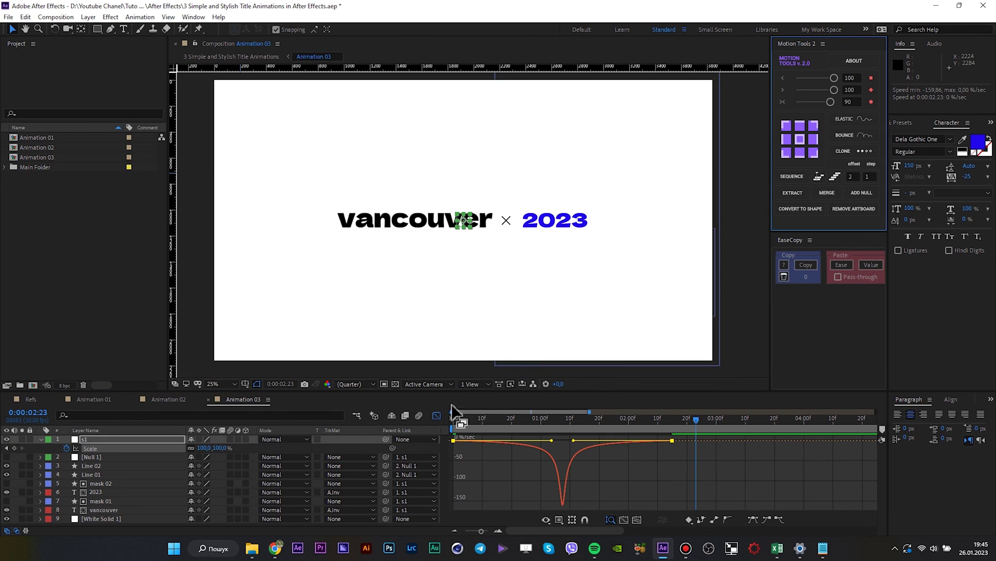
{"action": "mouse_move", "coordinate": [454, 417]}
{"action": "left_mouse_down"}
{"action": "mouse_move", "coordinate": [555, 416]}
{"action": "mouse_move", "coordinate": [547, 418]}
{"action": "left_mouse_up"}
{"action": "left_click", "coordinate": [437, 415]}
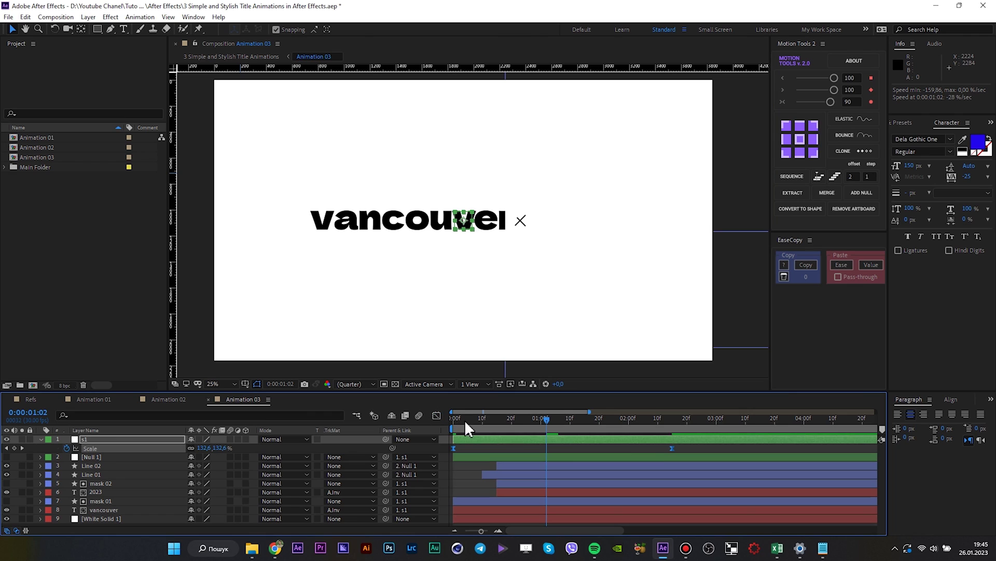
Step: Move the s1 null's ending scale keyframe to 2:00 and preview the faster scale-down
{"action": "left_click", "coordinate": [650, 447]}
{"action": "scroll", "coordinate": [618, 450], "scroll_direction": "down", "scroll_amount": 2}
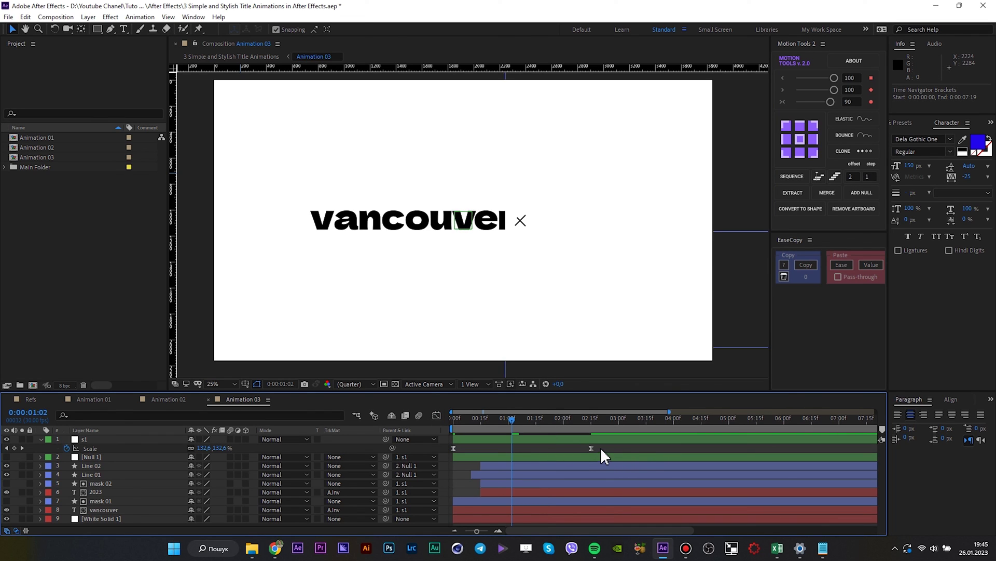
{"action": "left_click_drag", "start_coordinate": [592, 447], "coordinate": [564, 447]}
{"action": "key", "text": "space"}
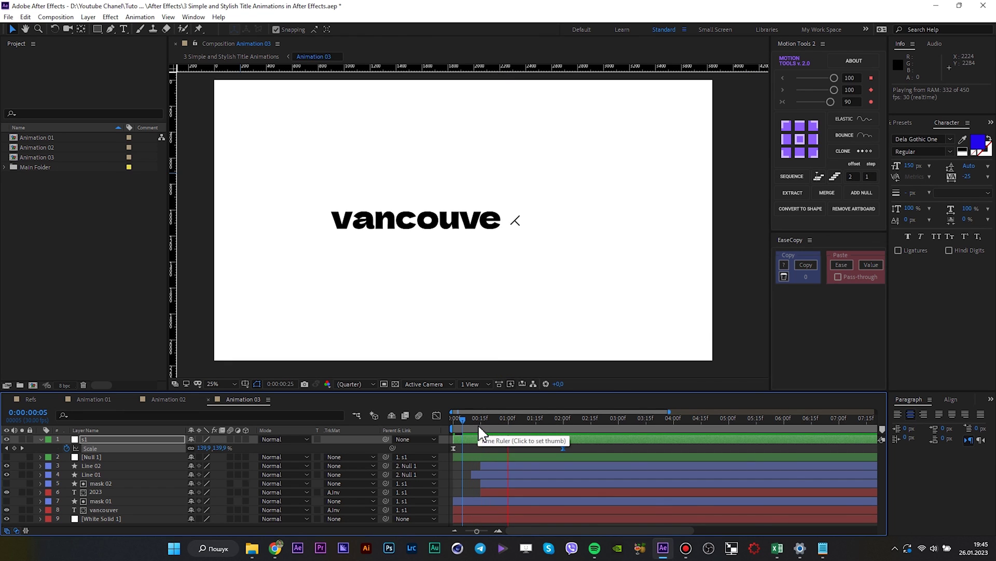
{"action": "key", "text": "space"}
Step: Set the easing influence of both s1 scale keyframes to 80 and preview the softened motion
{"action": "mouse_move", "coordinate": [574, 448]}
{"action": "left_mouse_down"}
{"action": "mouse_move", "coordinate": [443, 444]}
{"action": "mouse_move", "coordinate": [581, 454]}
{"action": "left_mouse_up"}
{"action": "left_click", "coordinate": [438, 414]}
{"action": "left_click", "coordinate": [848, 101]}
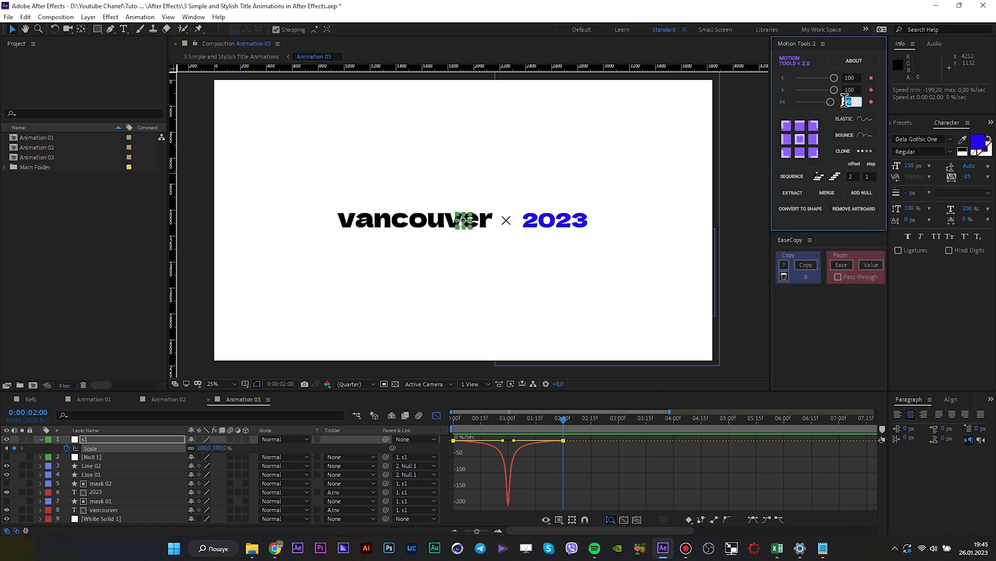
{"action": "type", "text": "80"}
{"action": "key", "text": "Return"}
{"action": "left_click_drag", "start_coordinate": [491, 421], "coordinate": [468, 425]}
{"action": "key", "text": "space"}
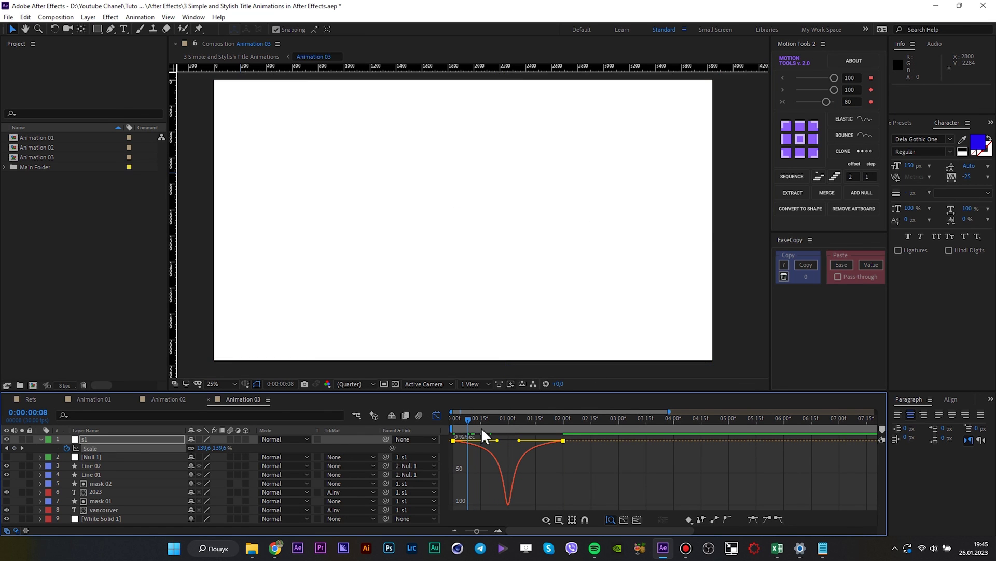
{"action": "key", "text": "space"}
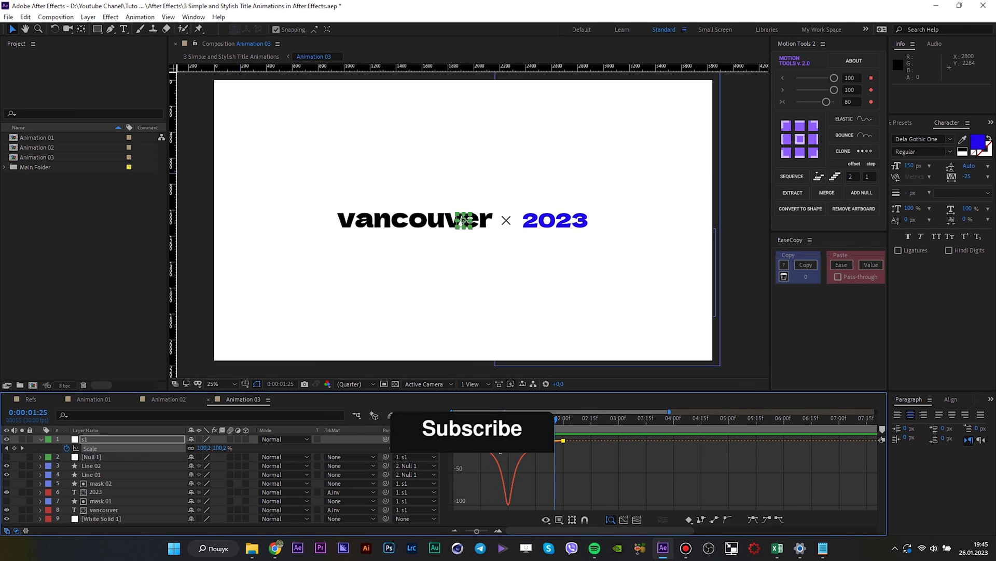
{"action": "key", "text": "space"}
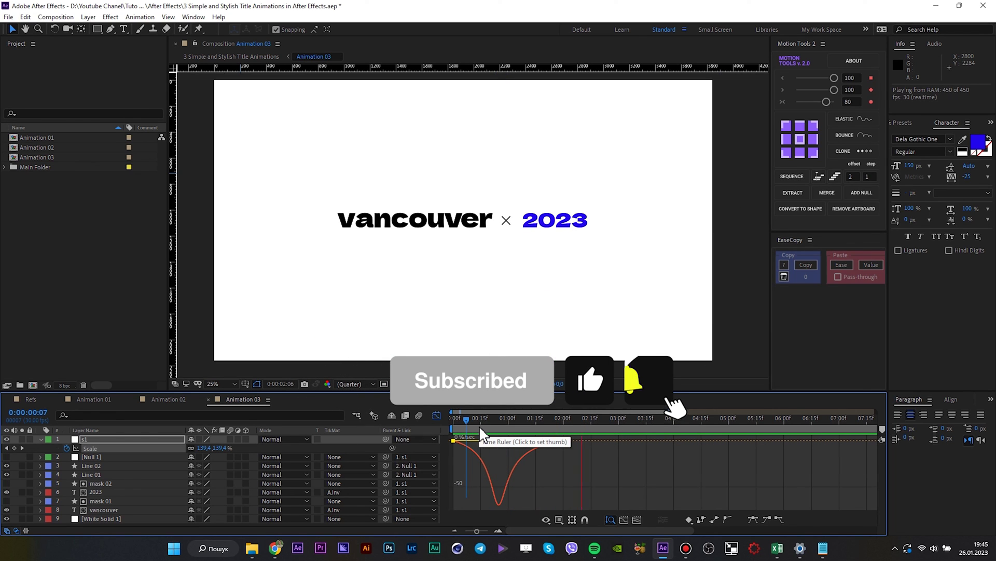
Step: Move the s1 null's ending scale keyframe to about 2:15 and preview the animation
{"action": "key", "text": "shift+F3"}
{"action": "left_click", "coordinate": [592, 427]}
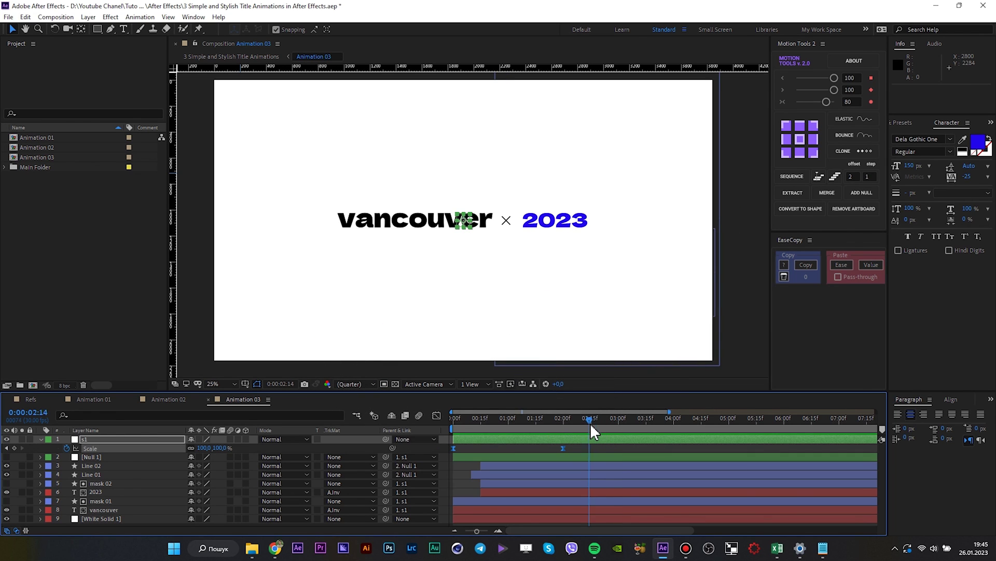
{"action": "left_click_drag", "start_coordinate": [563, 448], "coordinate": [437, 425]}
{"action": "key", "text": "space"}
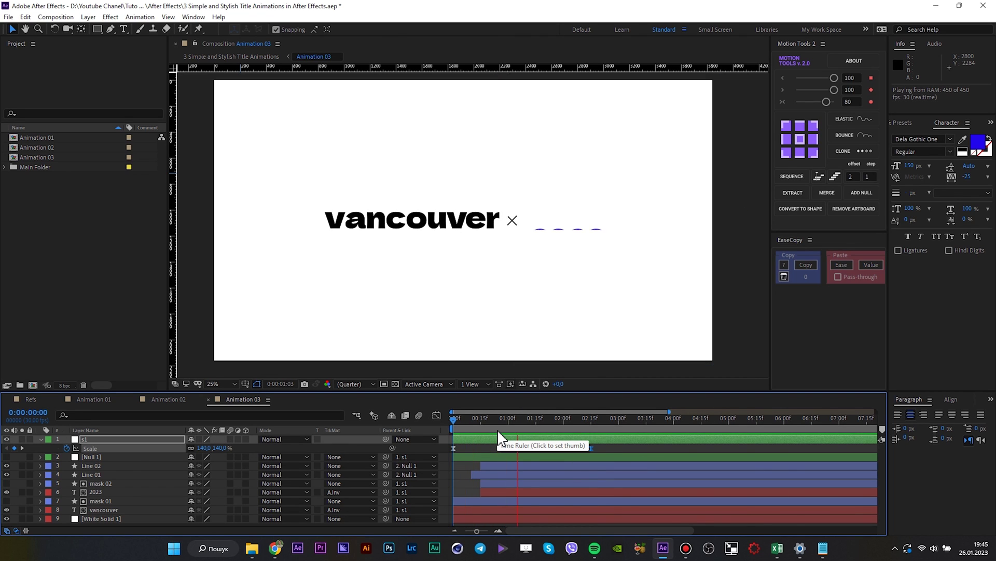
Step: Add a parent null above s1 and set its first scale keyframe at 100% at 2:00
{"action": "left_click", "coordinate": [599, 440]}
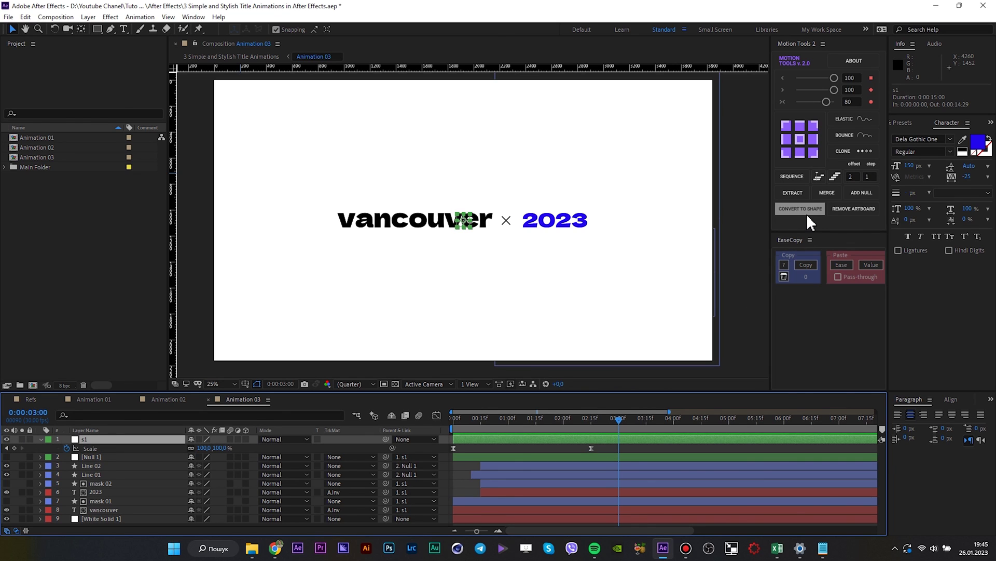
{"action": "left_click", "coordinate": [860, 192]}
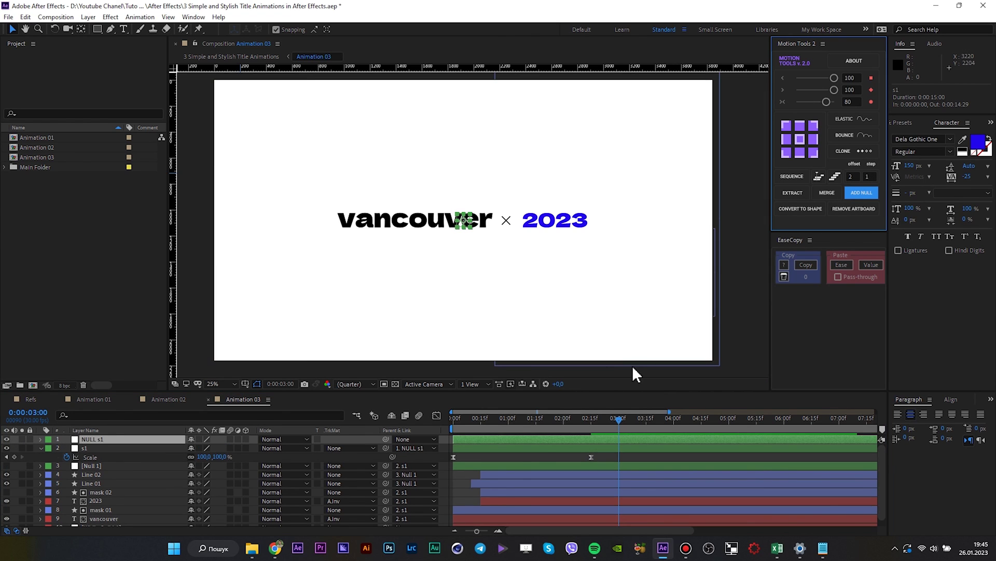
{"action": "key", "text": "s"}
{"action": "left_click", "coordinate": [564, 420]}
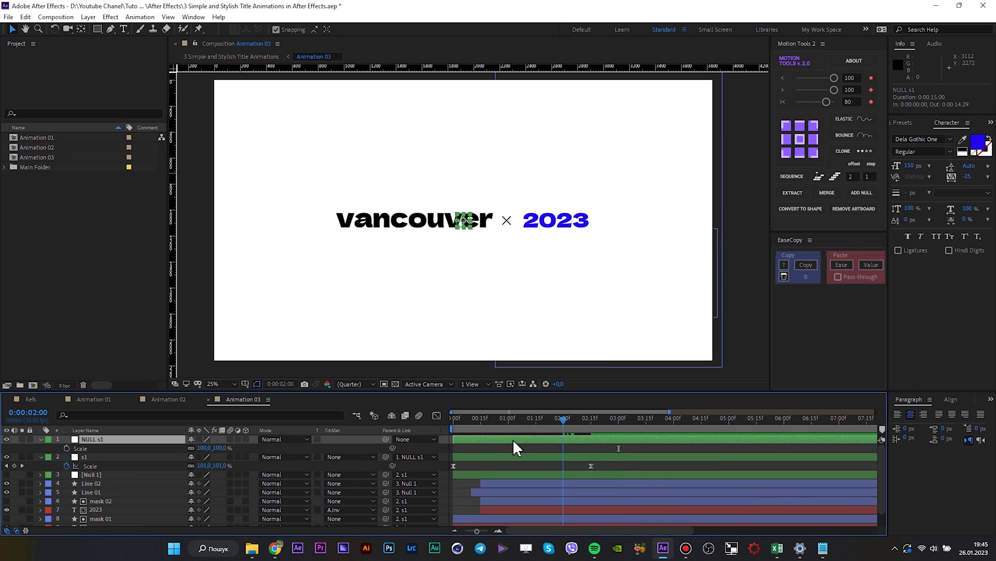
{"action": "left_click", "coordinate": [66, 448]}
Step: Keyframe NULL s1's scale at 94.5% at about 4:15, end the work area just past it and preview
{"action": "left_click", "coordinate": [714, 422]}
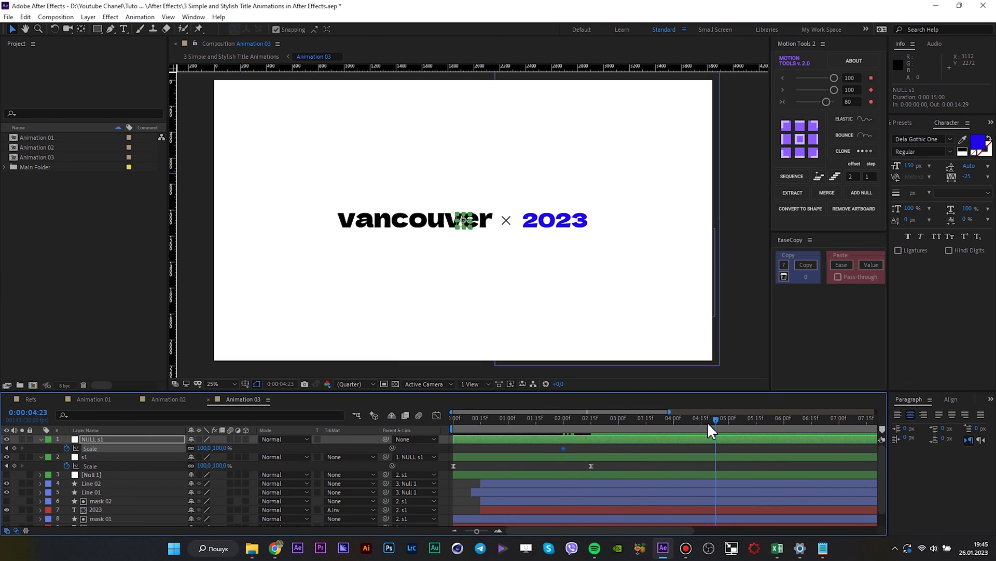
{"action": "type", "text": "94,5"}
{"action": "key", "text": "Return"}
{"action": "key", "text": "n"}
{"action": "key", "text": "space"}
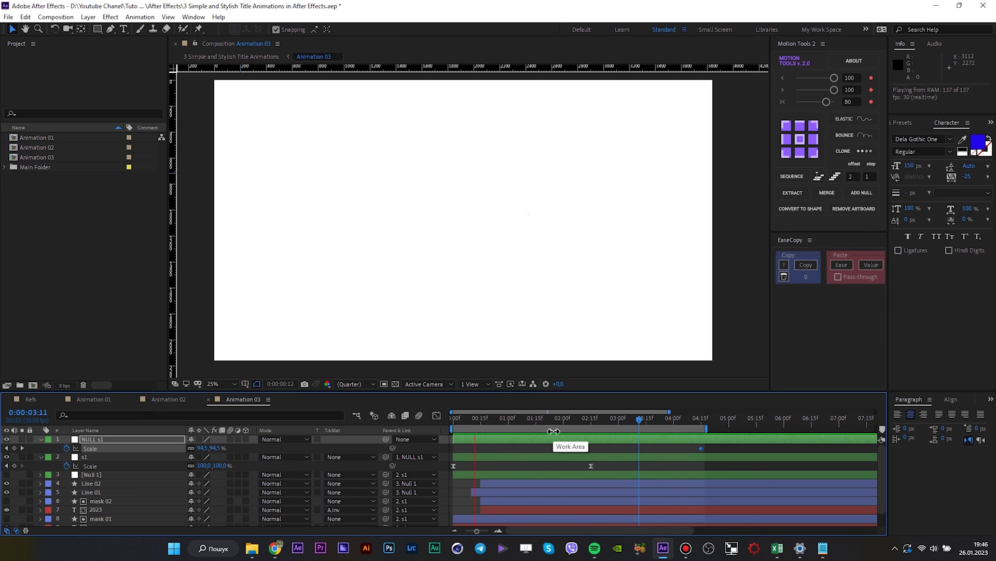
Step: Preview the slow scale-down and delay NULL s1's first scale keyframe to about 2:05
{"action": "left_click", "coordinate": [523, 421]}
{"action": "key", "text": "space"}
{"action": "key", "text": "space"}
{"action": "left_click_drag", "start_coordinate": [563, 448], "coordinate": [573, 448]}
{"action": "left_click", "coordinate": [538, 421]}
{"action": "key", "text": "space"}
Step: Delay NULL s1's ending scale keyframe to about 5:05, previewing the slower drift
{"action": "left_click_drag", "start_coordinate": [702, 448], "coordinate": [727, 448]}
{"action": "left_click", "coordinate": [553, 423]}
{"action": "key", "text": "space"}
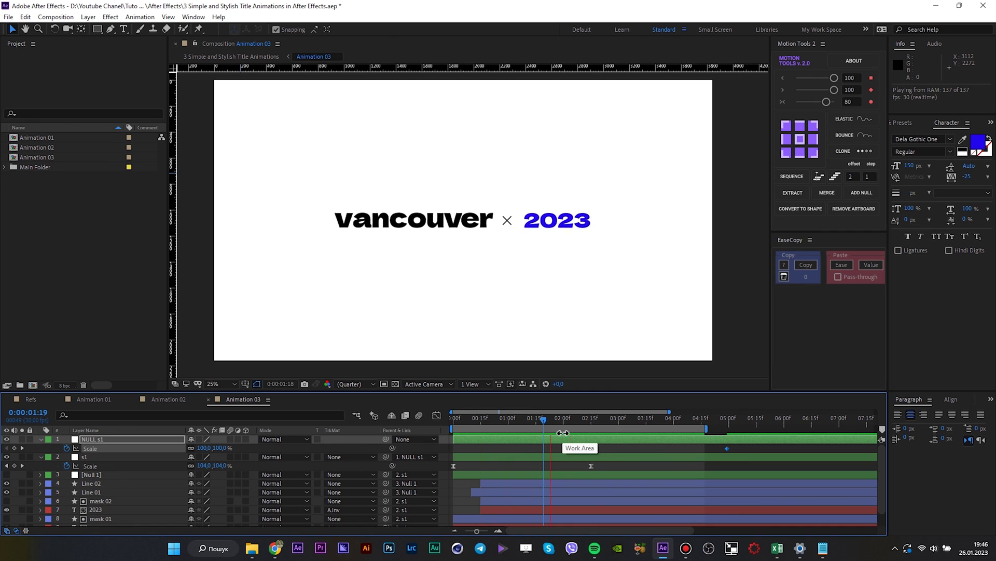
{"action": "key", "text": "space"}
{"action": "left_click_drag", "start_coordinate": [749, 448], "coordinate": [738, 448]}
{"action": "key", "text": "space"}
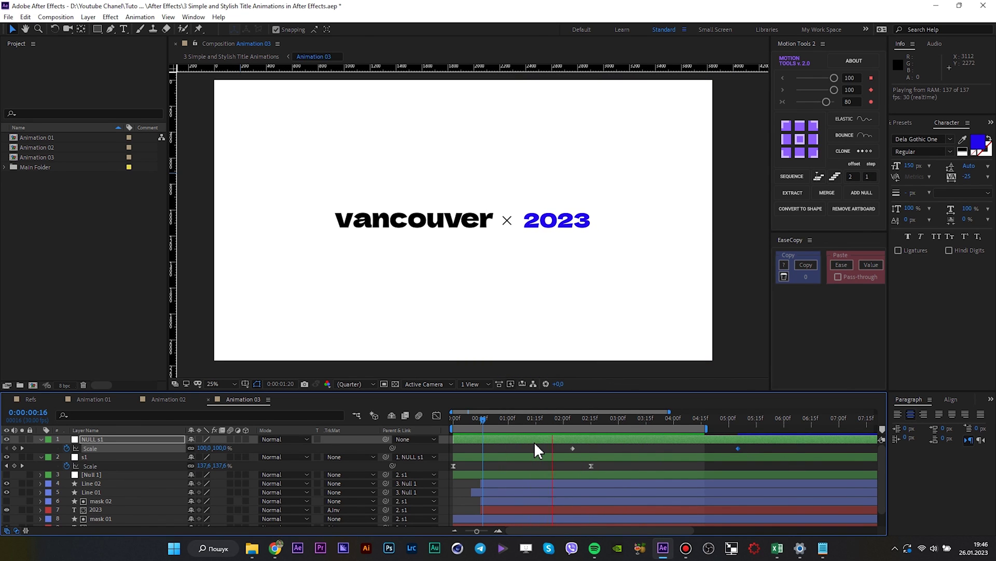